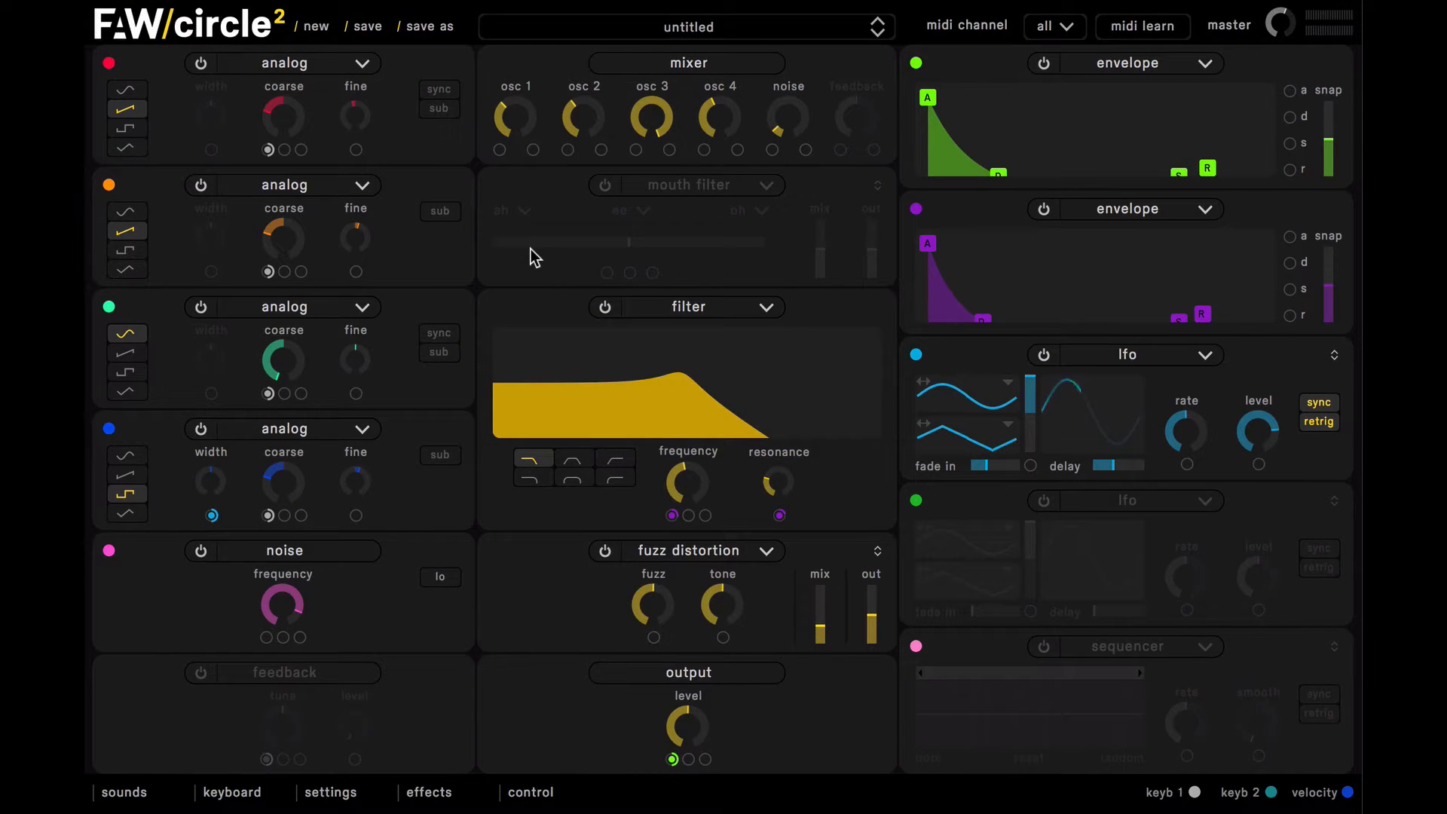
Step: Create a new patch and switch the first oscillator to the analog oscillator type
left_click(317, 28)
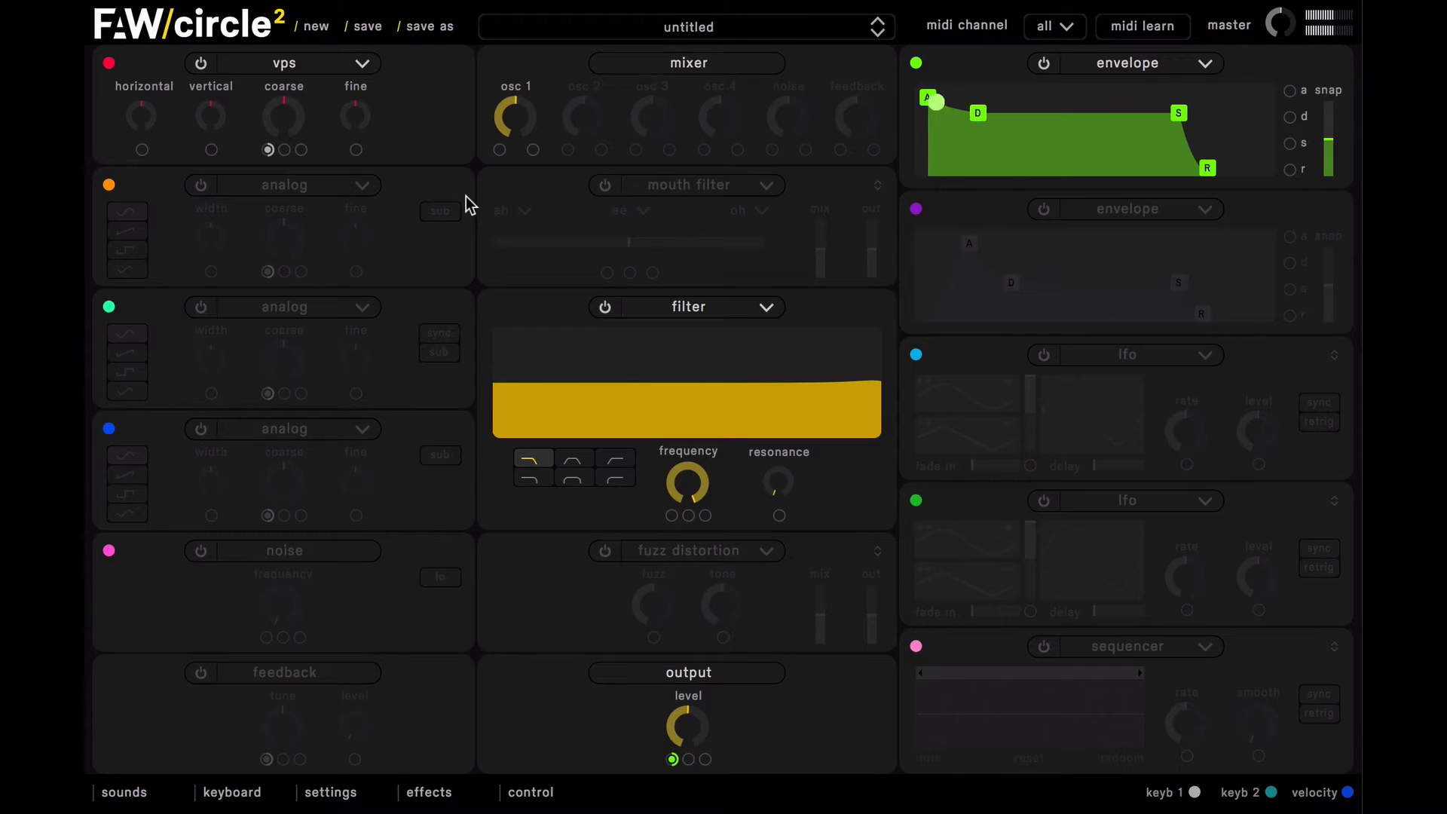
left_click(346, 63)
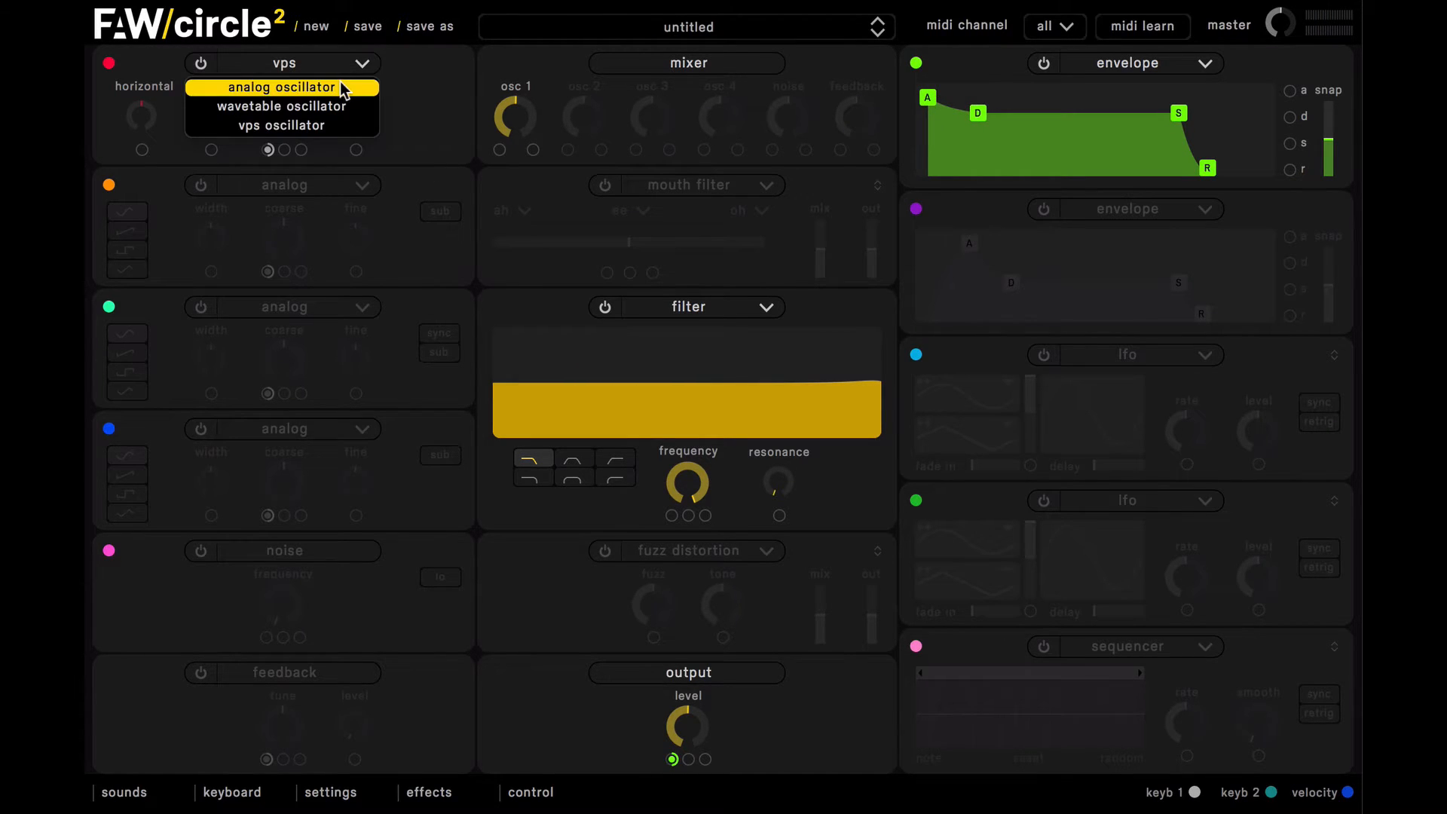
left_click(341, 88)
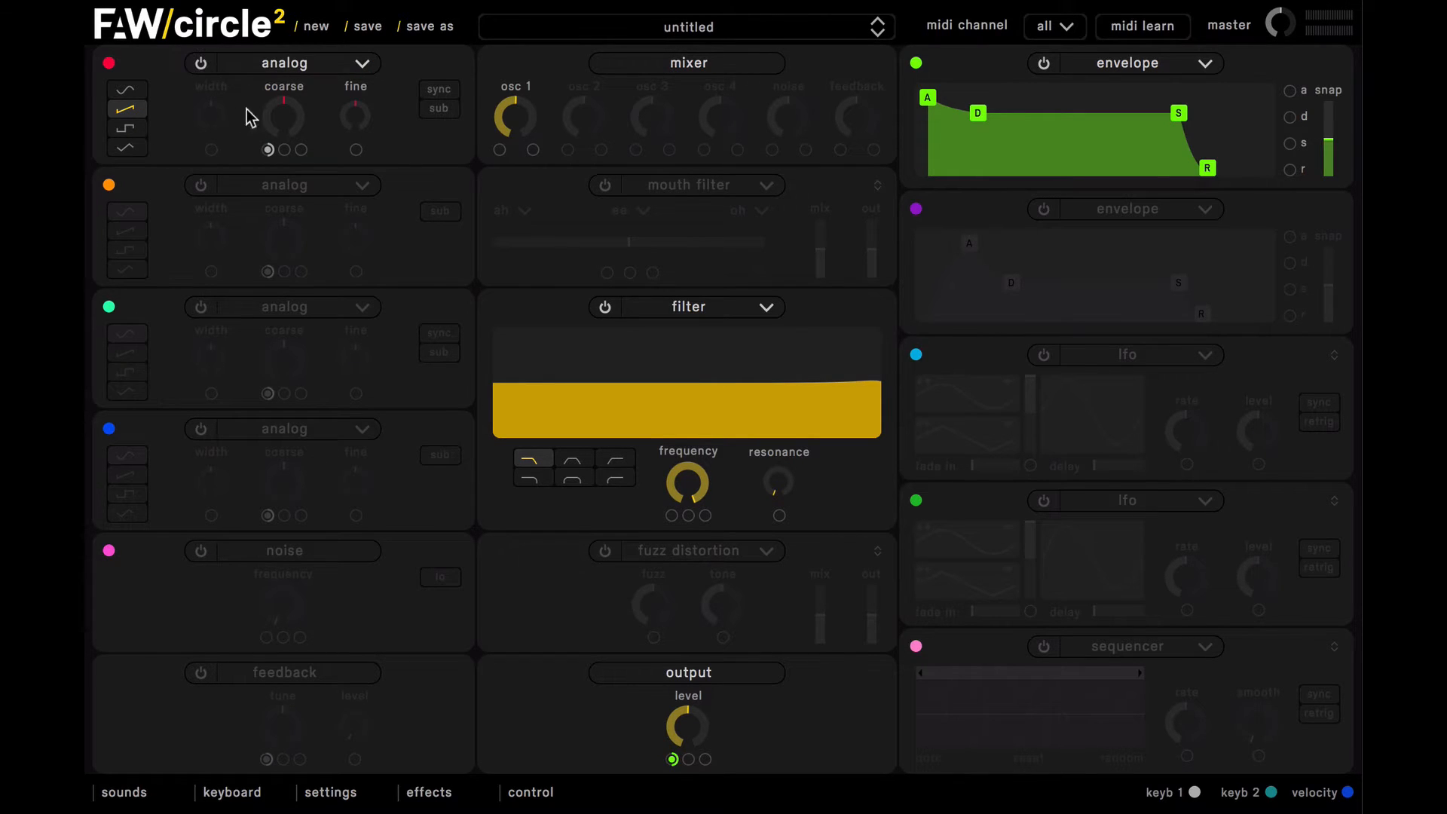
Step: Turn on the second oscillator with a sawtooth wave, and detune the first two oscillators slightly apart, the first to about -7
left_click(197, 185)
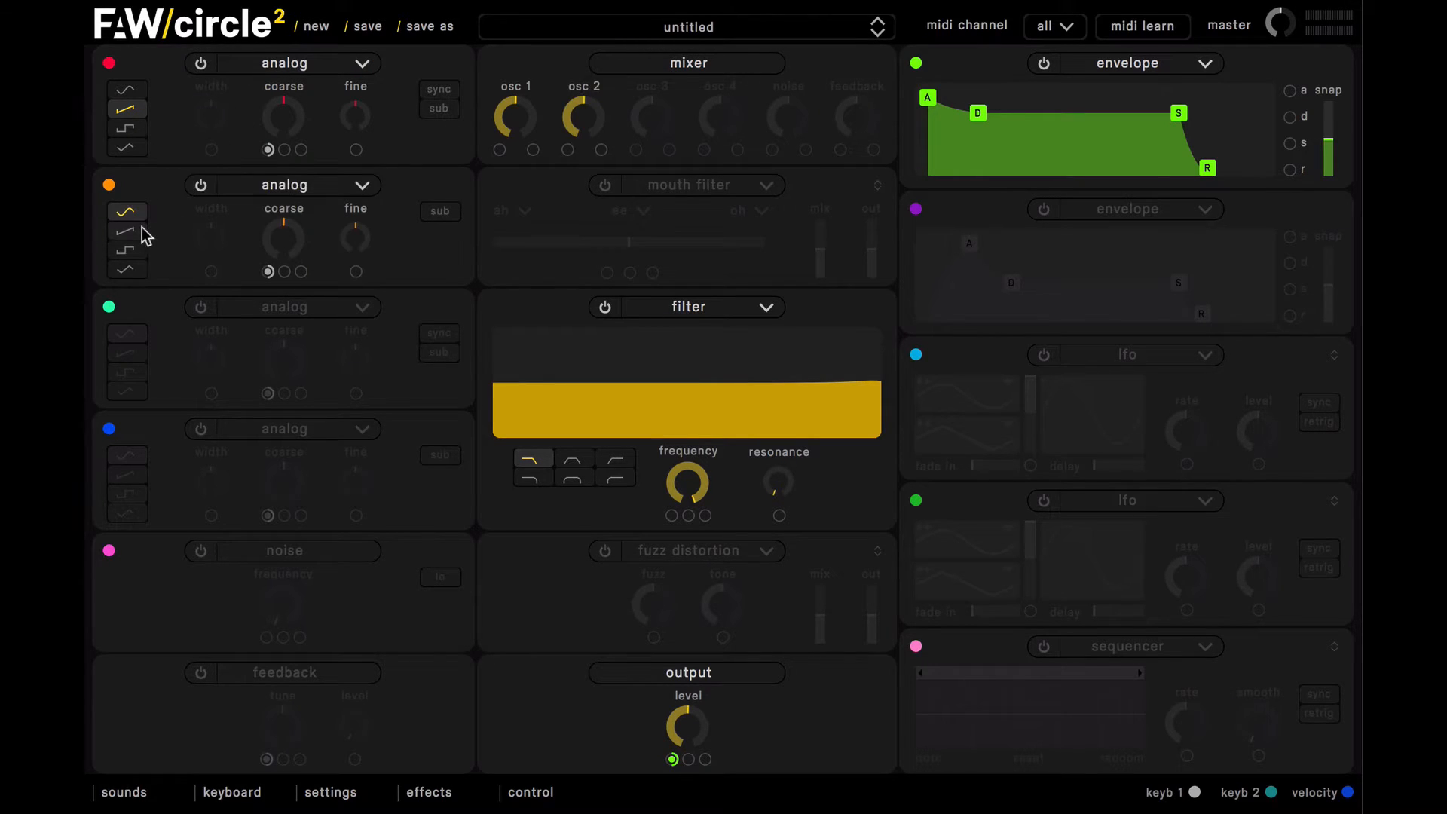
left_click(136, 230)
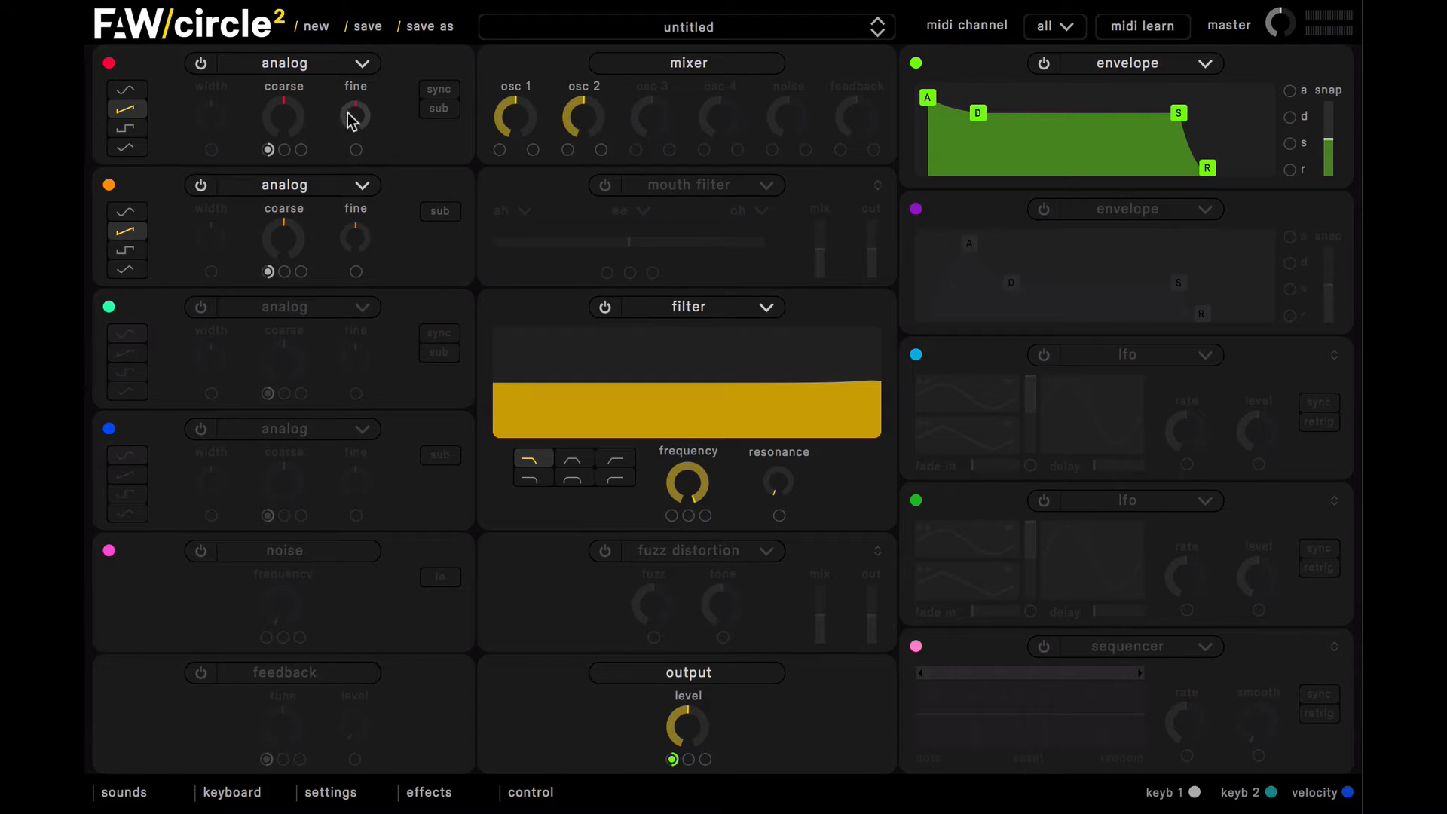
left_click_drag(349, 120, 350, 130)
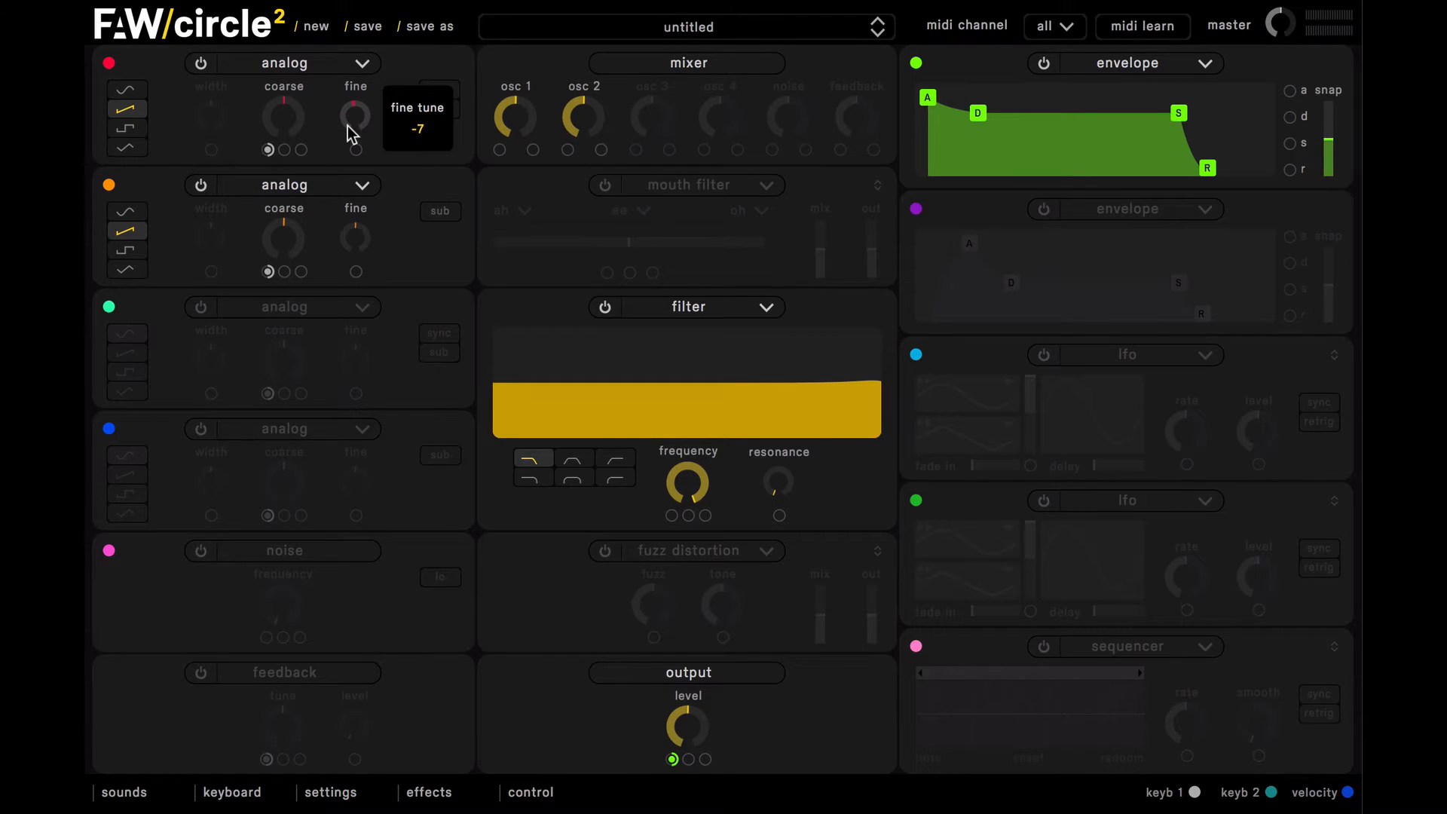
mouse_move(355, 240)
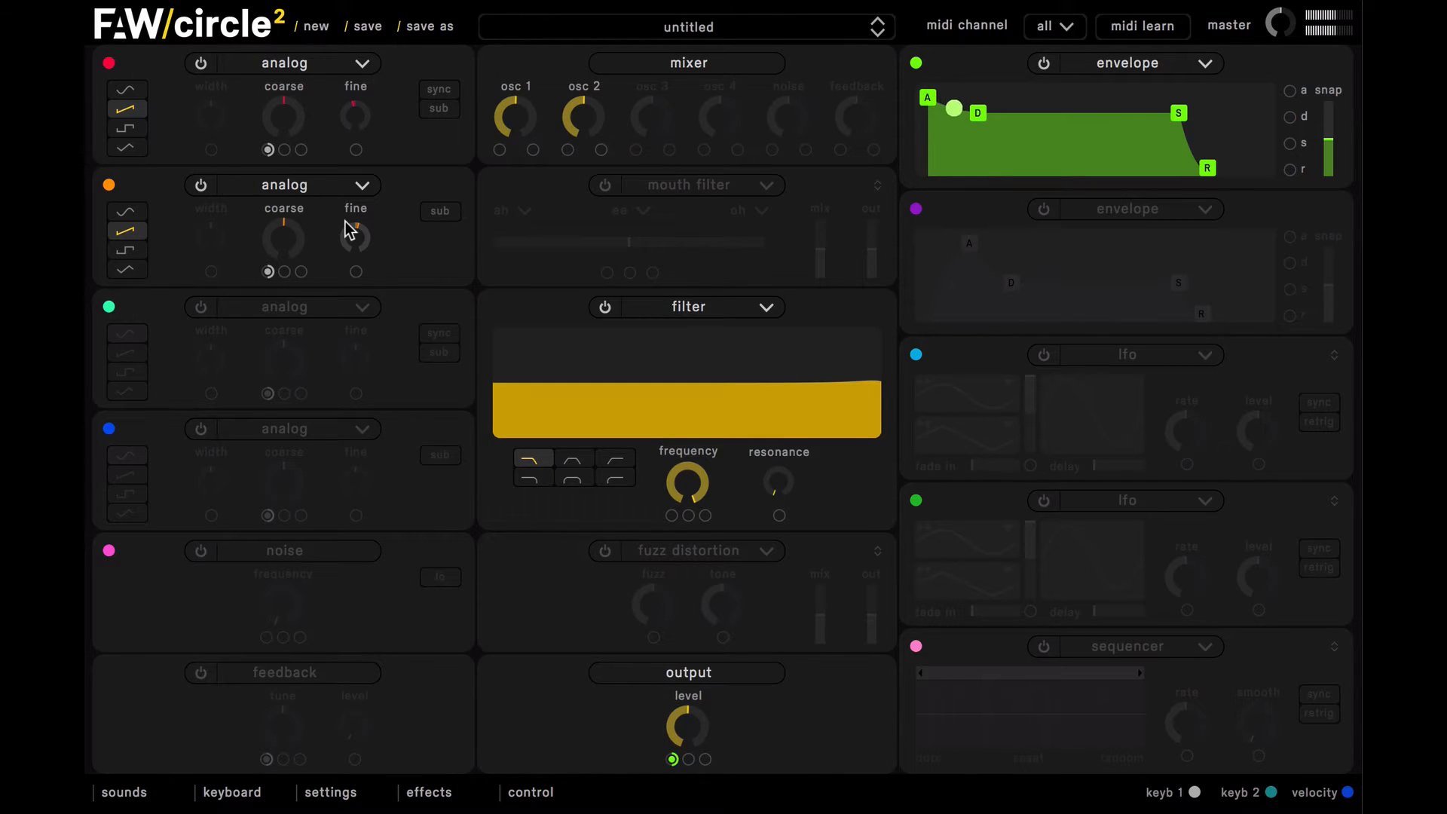
Step: Lower the coarse tune of the second and first oscillators by the same amount, about halfway towards the minimum
mouse_move(288, 224)
left_click_drag(288, 224, 299, 287)
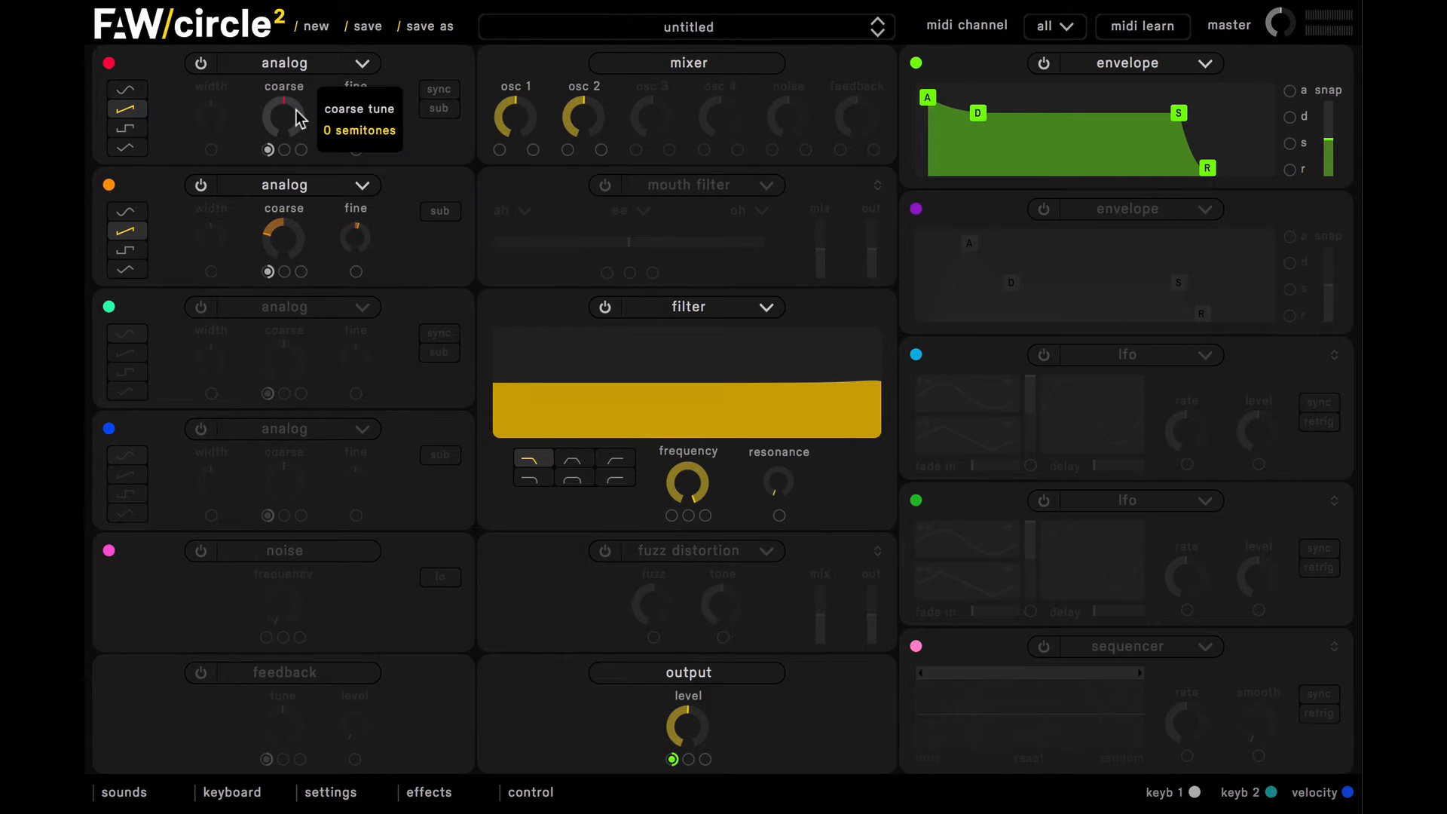
left_click_drag(297, 116, 291, 162)
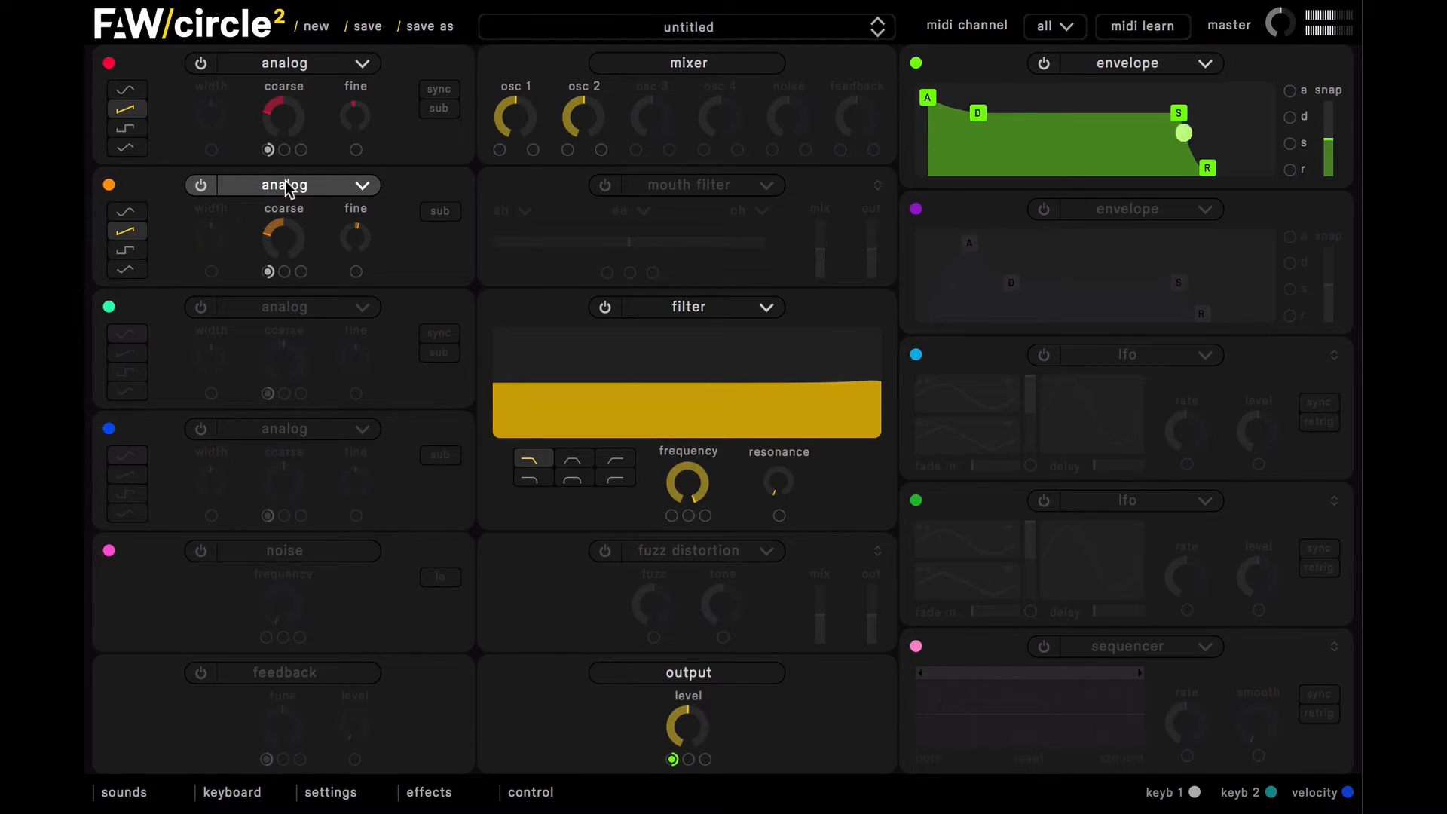
Step: Turn on the third oscillator with its sine wave and lower its coarse tune all the way
left_click(202, 308)
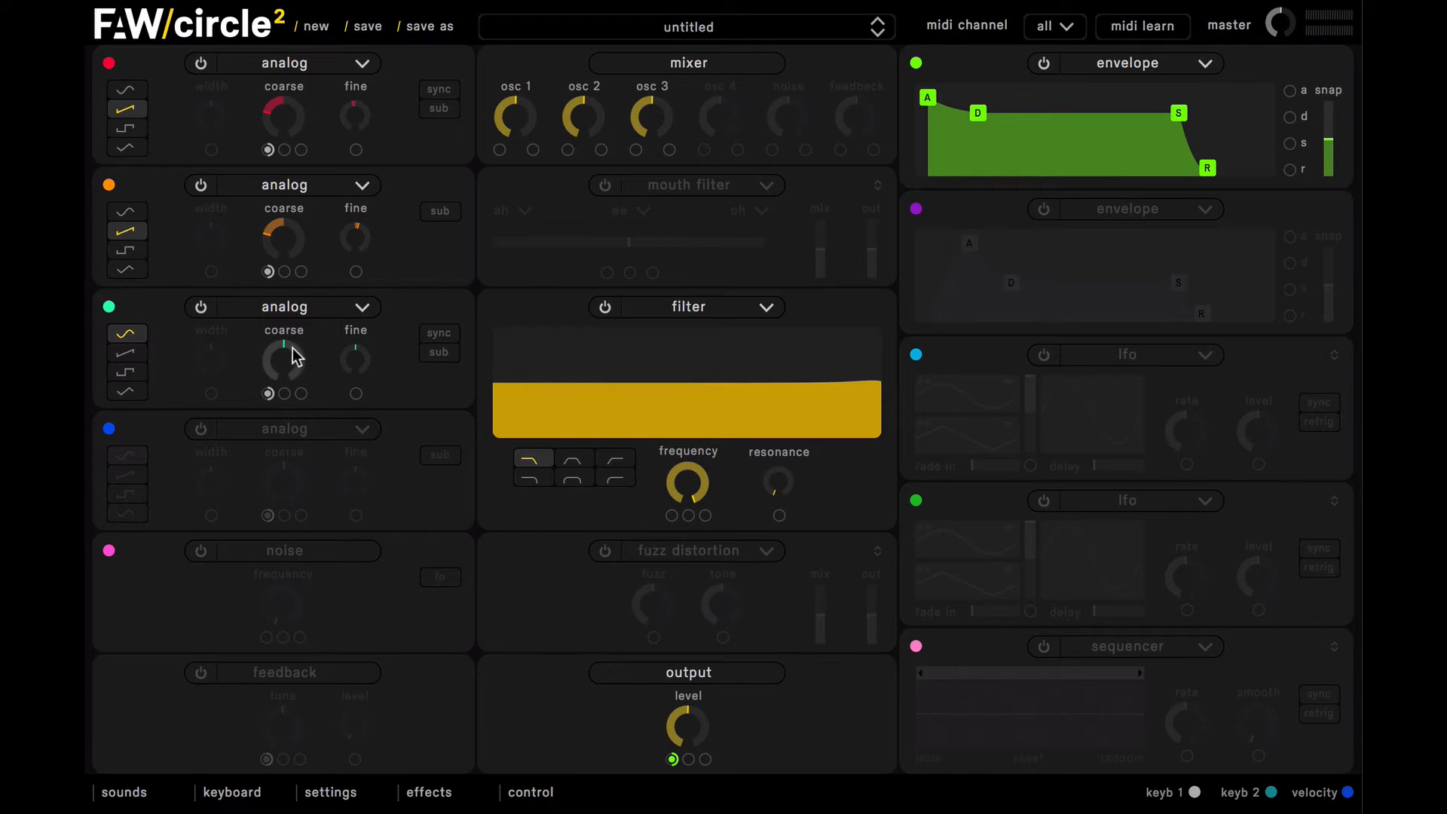
mouse_move(293, 357)
left_click_drag(292, 357, 315, 553)
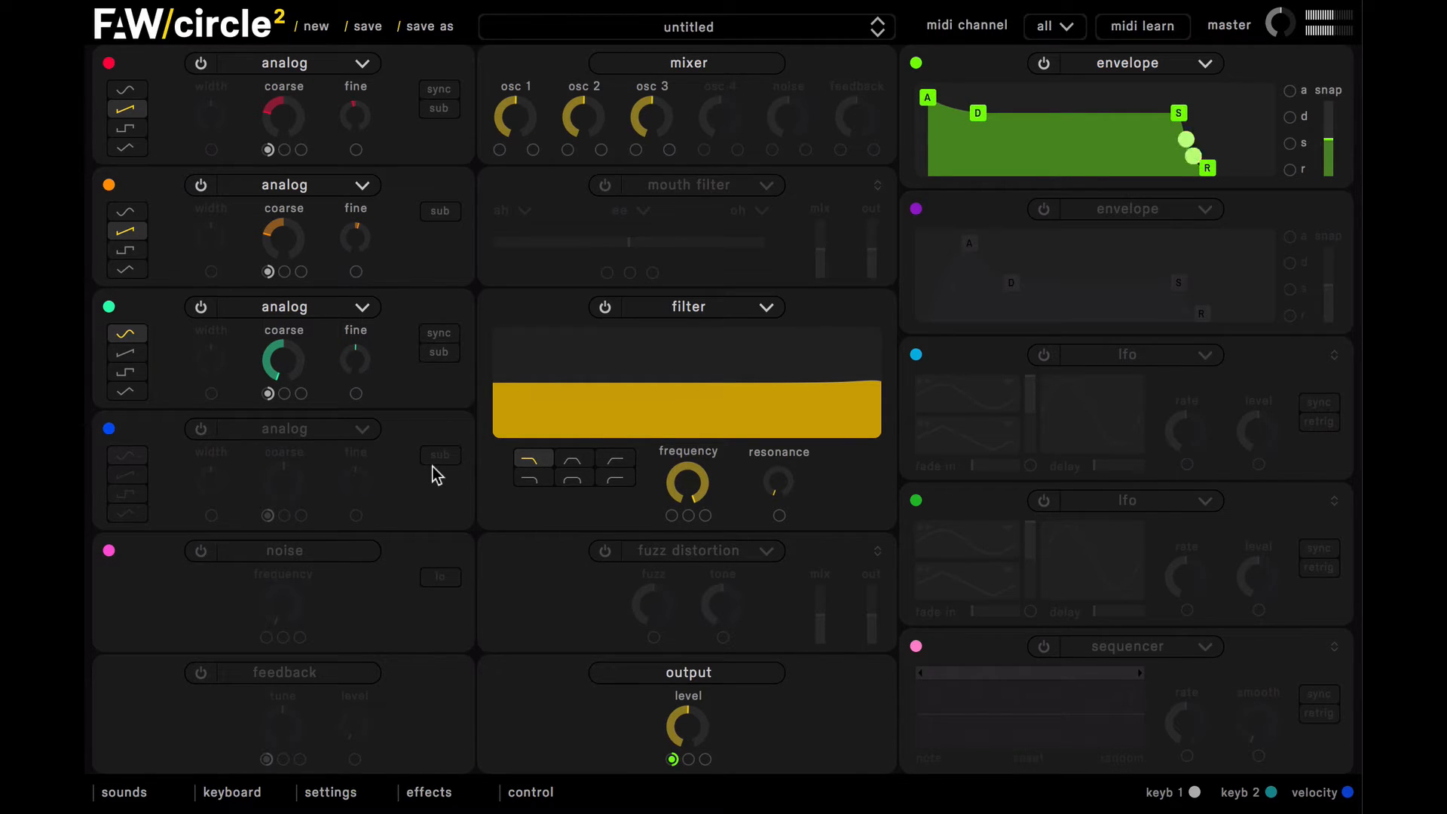
Step: Turn on the fourth oscillator with a square wave, lower its coarse tune to match the first two oscillators, and detune it slightly
left_click(201, 430)
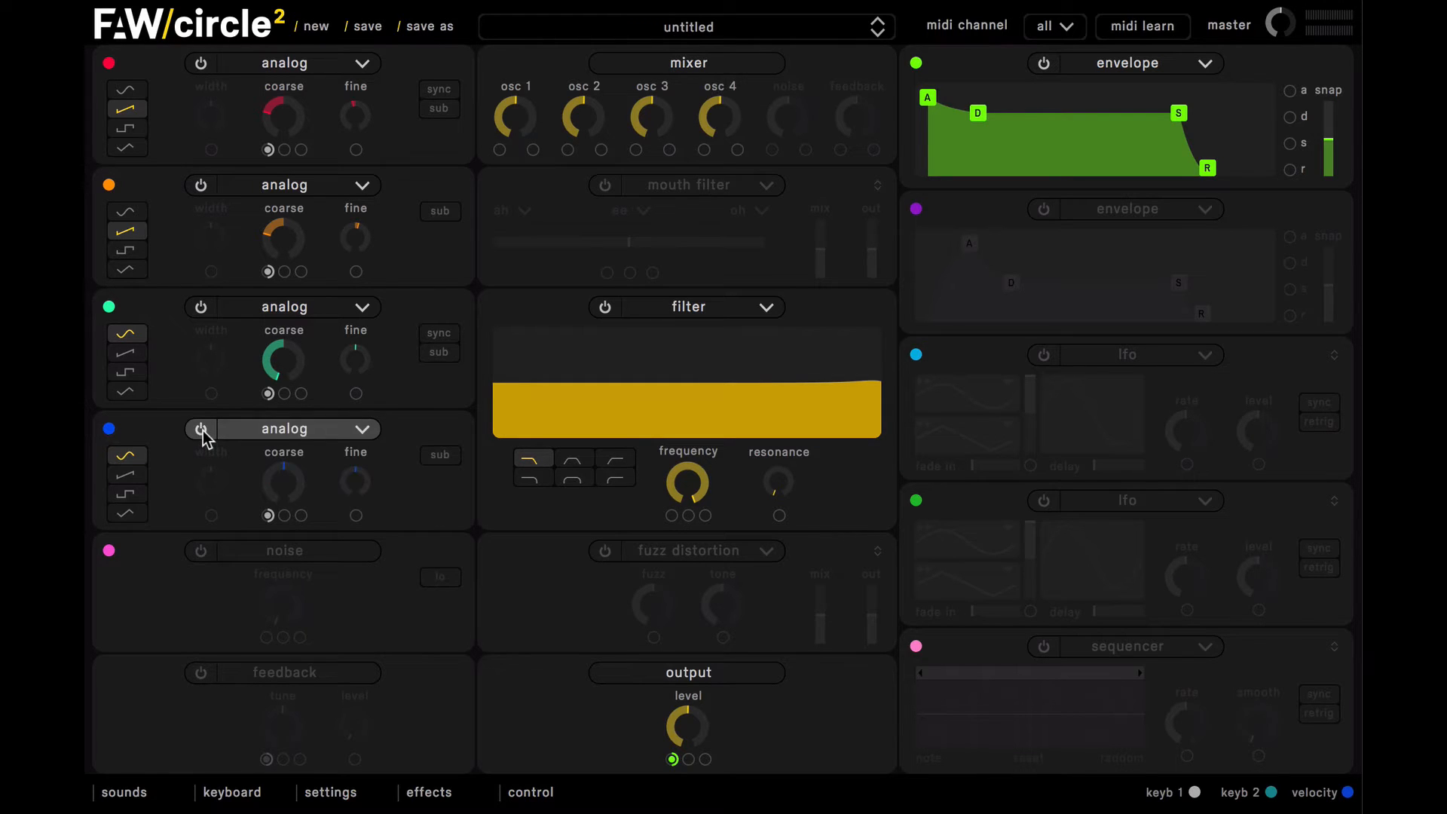
left_click(130, 495)
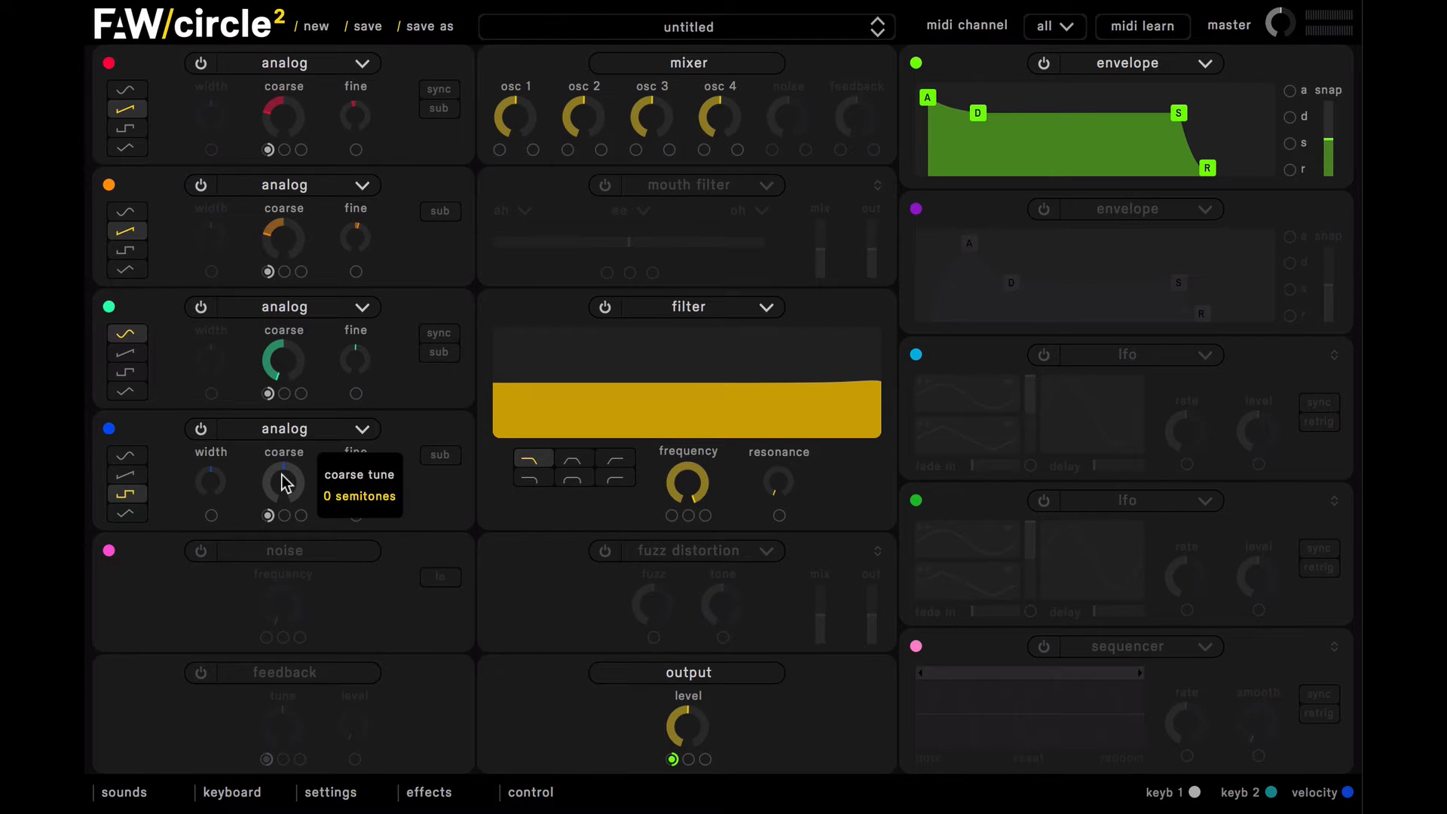
left_click_drag(283, 482, 287, 552)
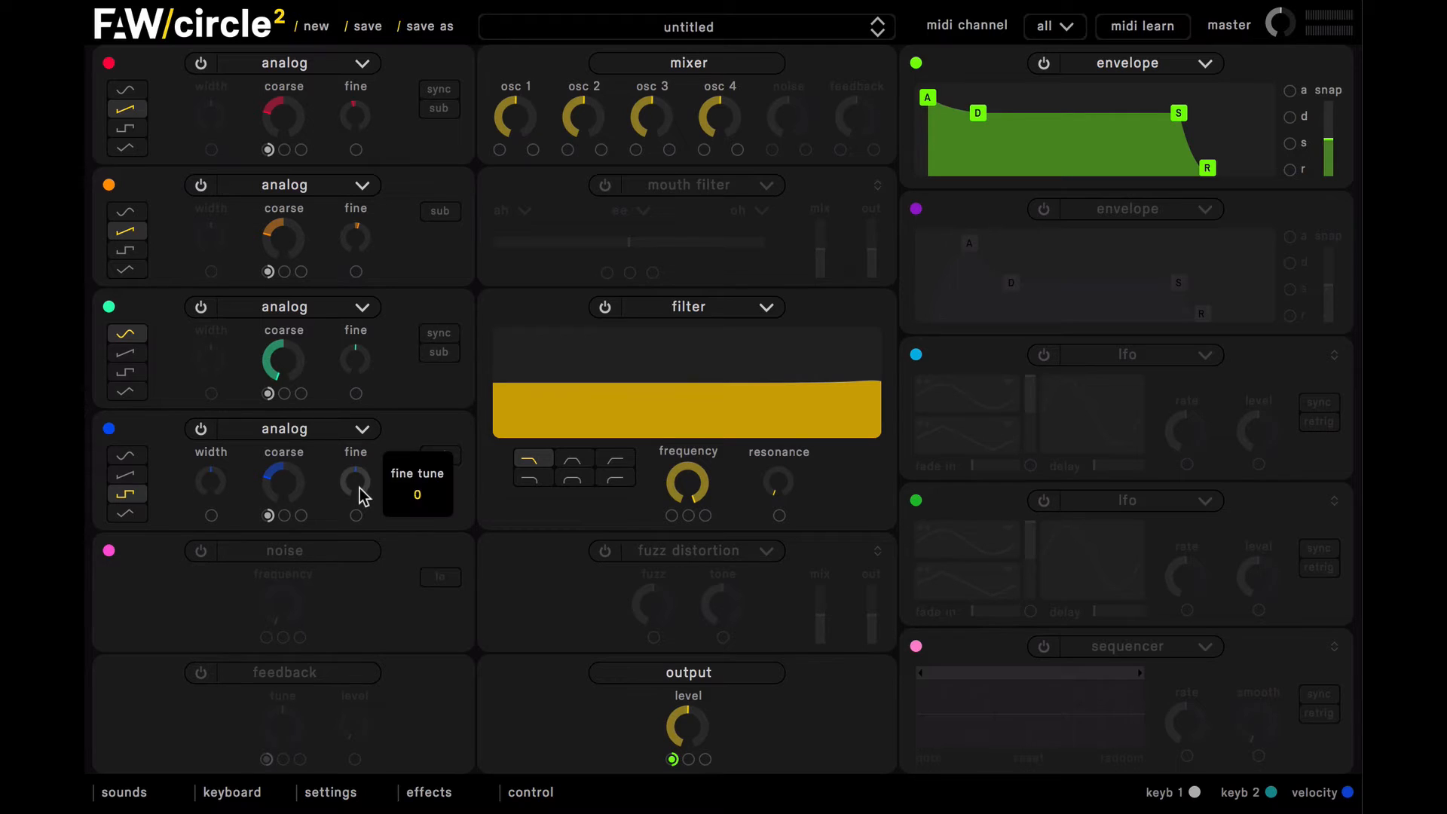
left_click_drag(360, 481, 358, 478)
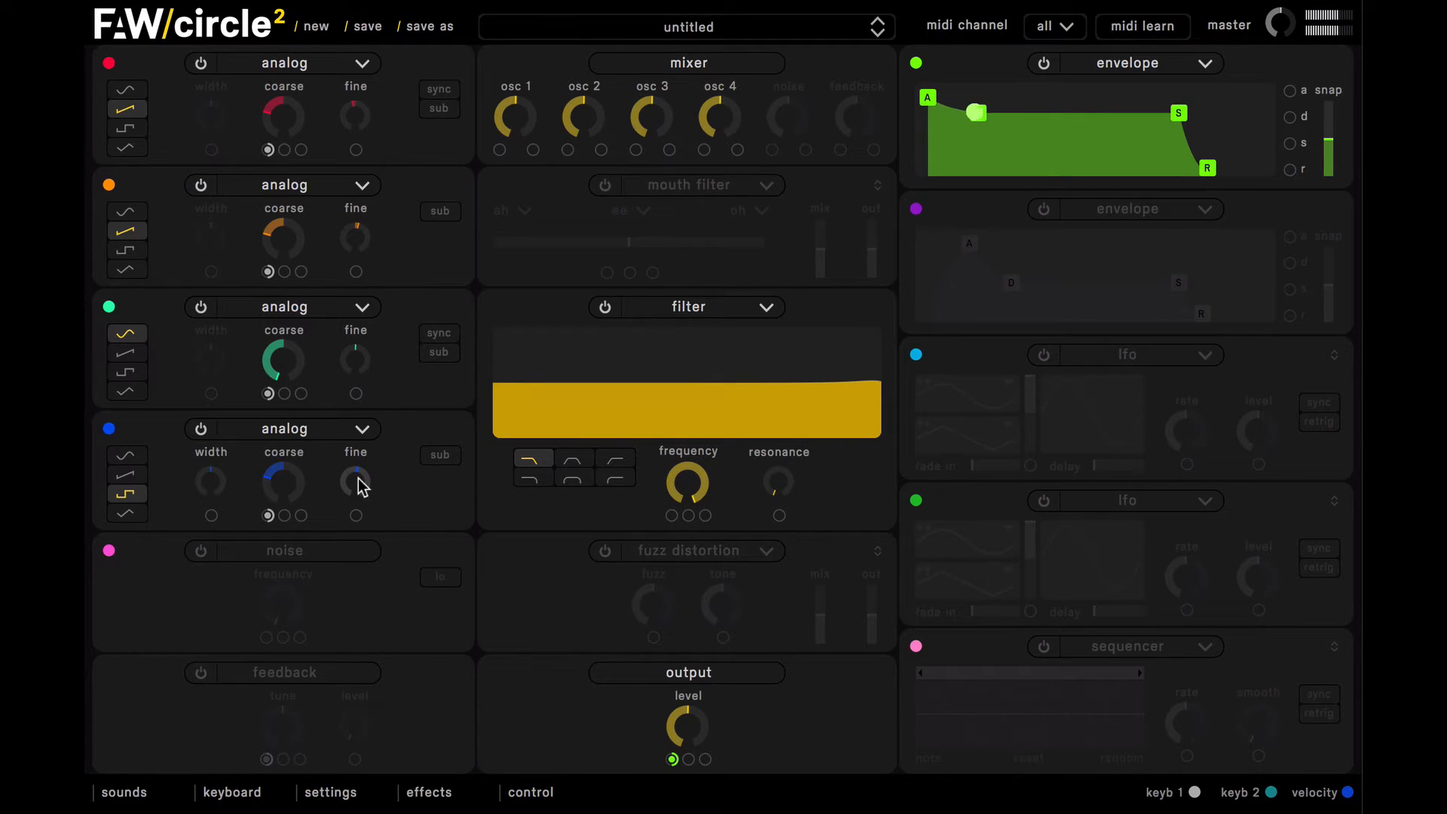
Step: Set the mixer levels of oscillators 2, 3 and 4 to zero
double_click(581, 126)
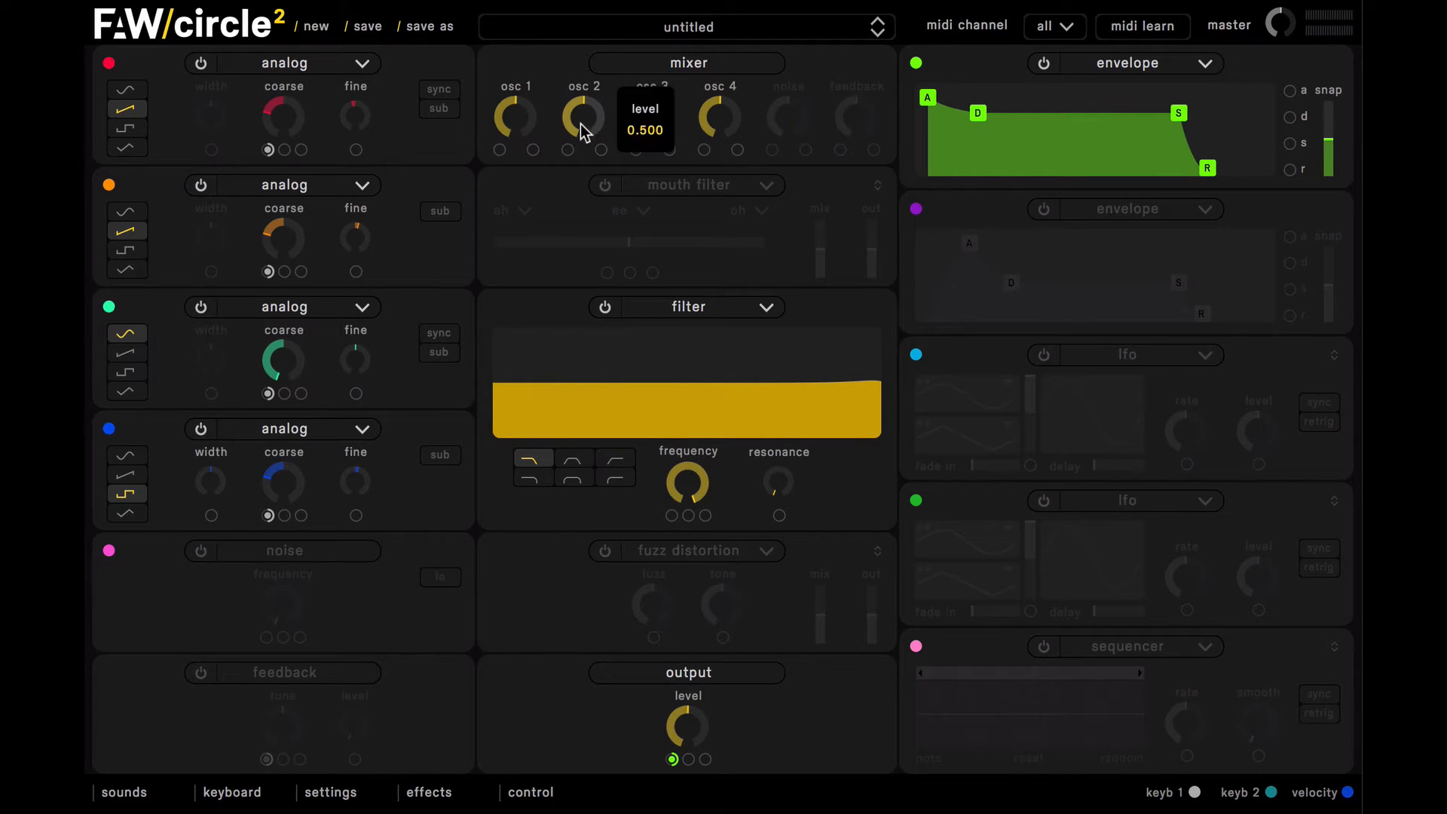
double_click(648, 109)
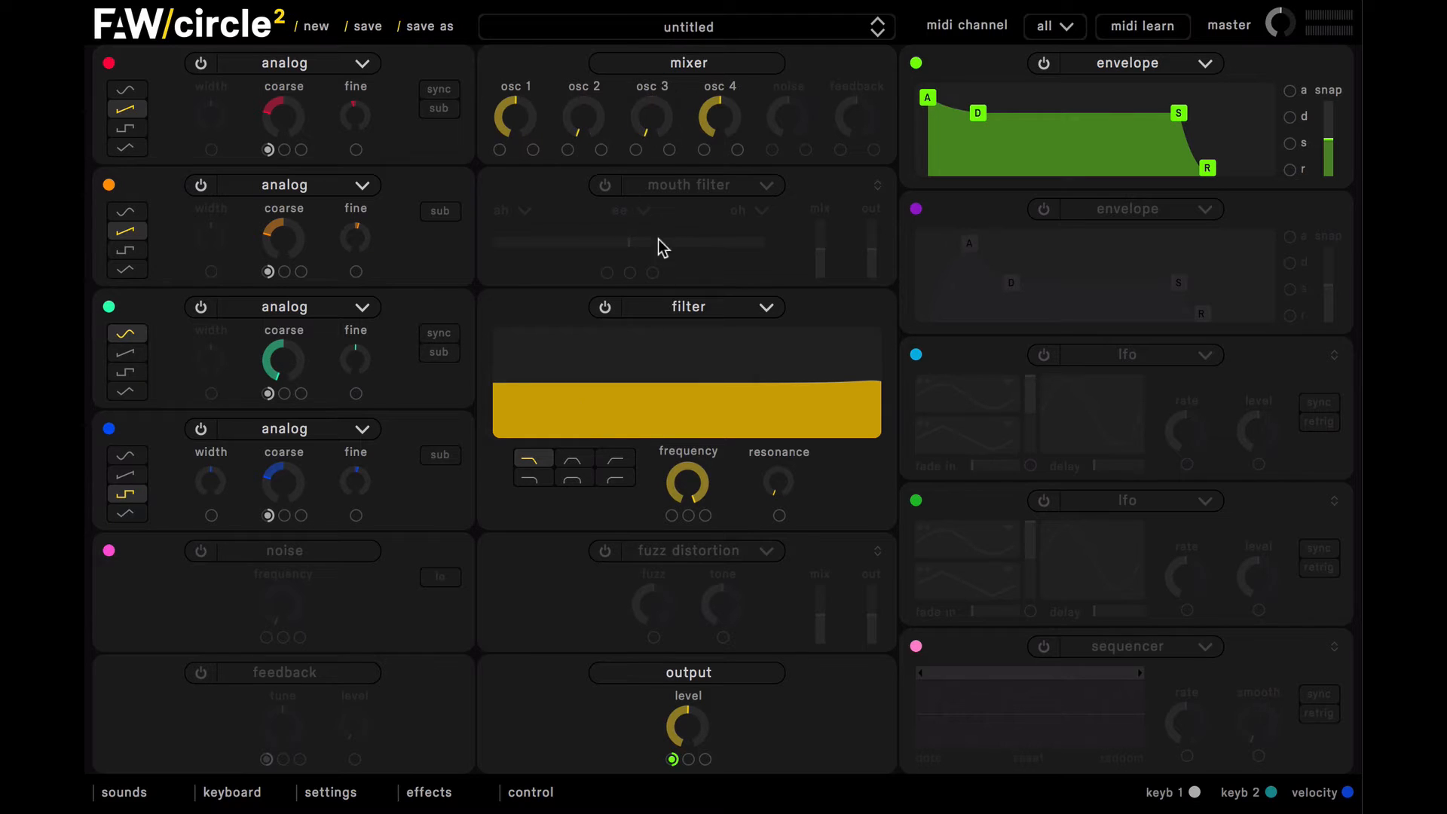
double_click(720, 115)
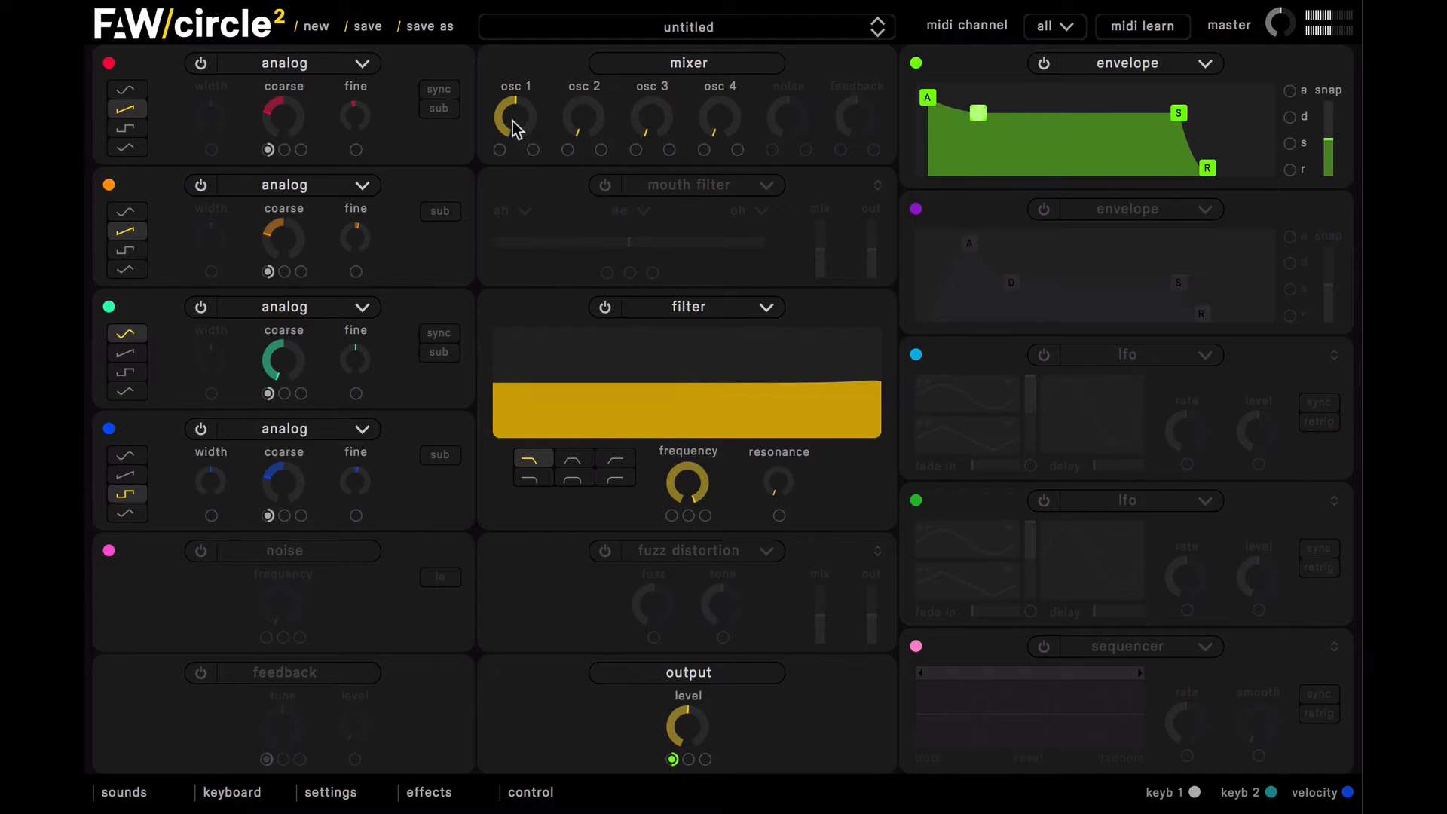
Step: Lower oscillator 1 in the mixer to a moderate level and bring oscillator 2 up to a similar level
left_click_drag(513, 120, 513, 155)
left_click_drag(584, 119, 575, 71)
left_click_drag(526, 119, 573, 113)
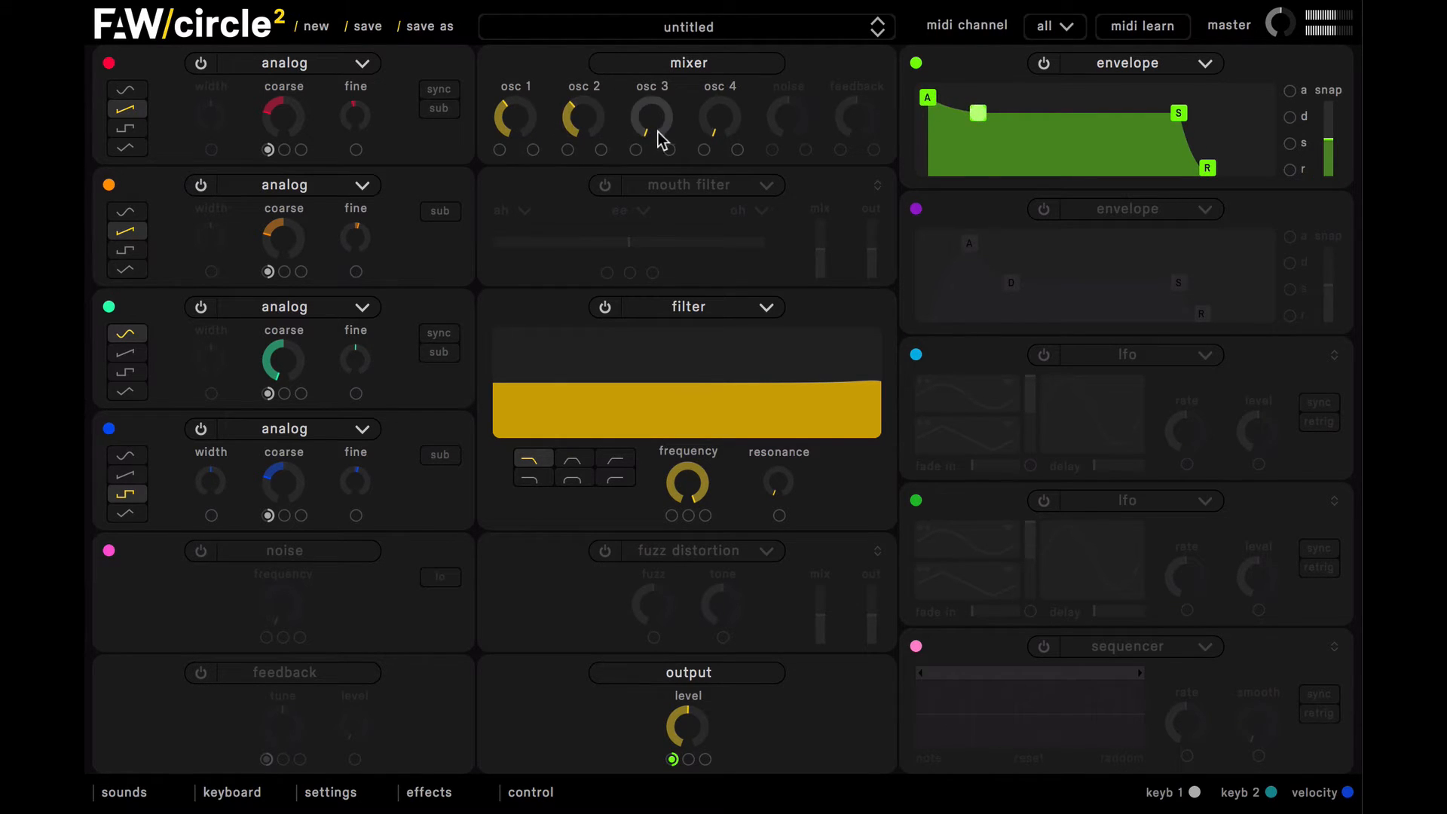
Step: Raise oscillator 3 to full level in the mixer and bring oscillator 4 up to a moderate level
left_click_drag(662, 136, 656, 55)
scroll(650, 116, "up", 4)
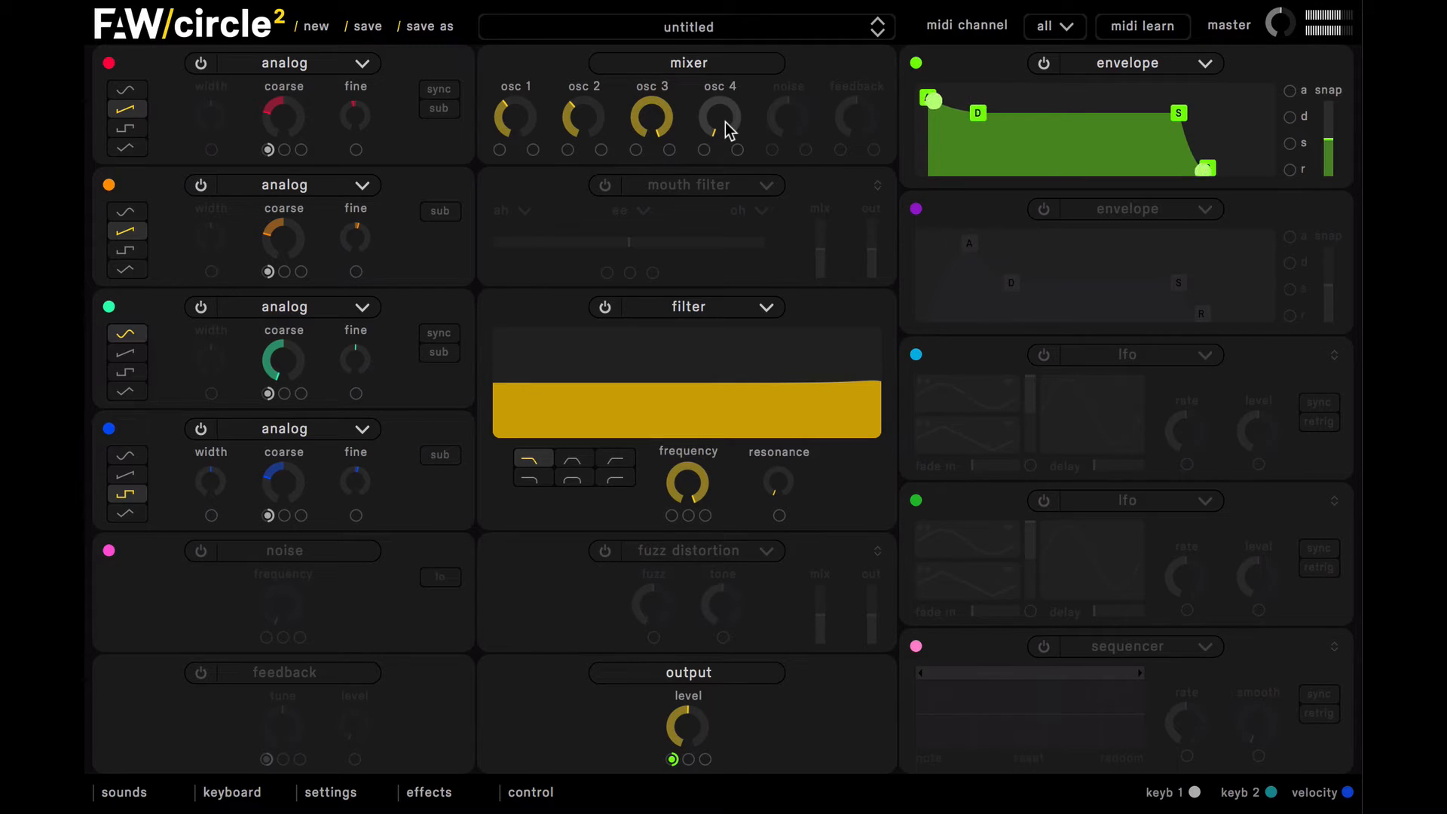
left_click_drag(726, 130, 688, 20)
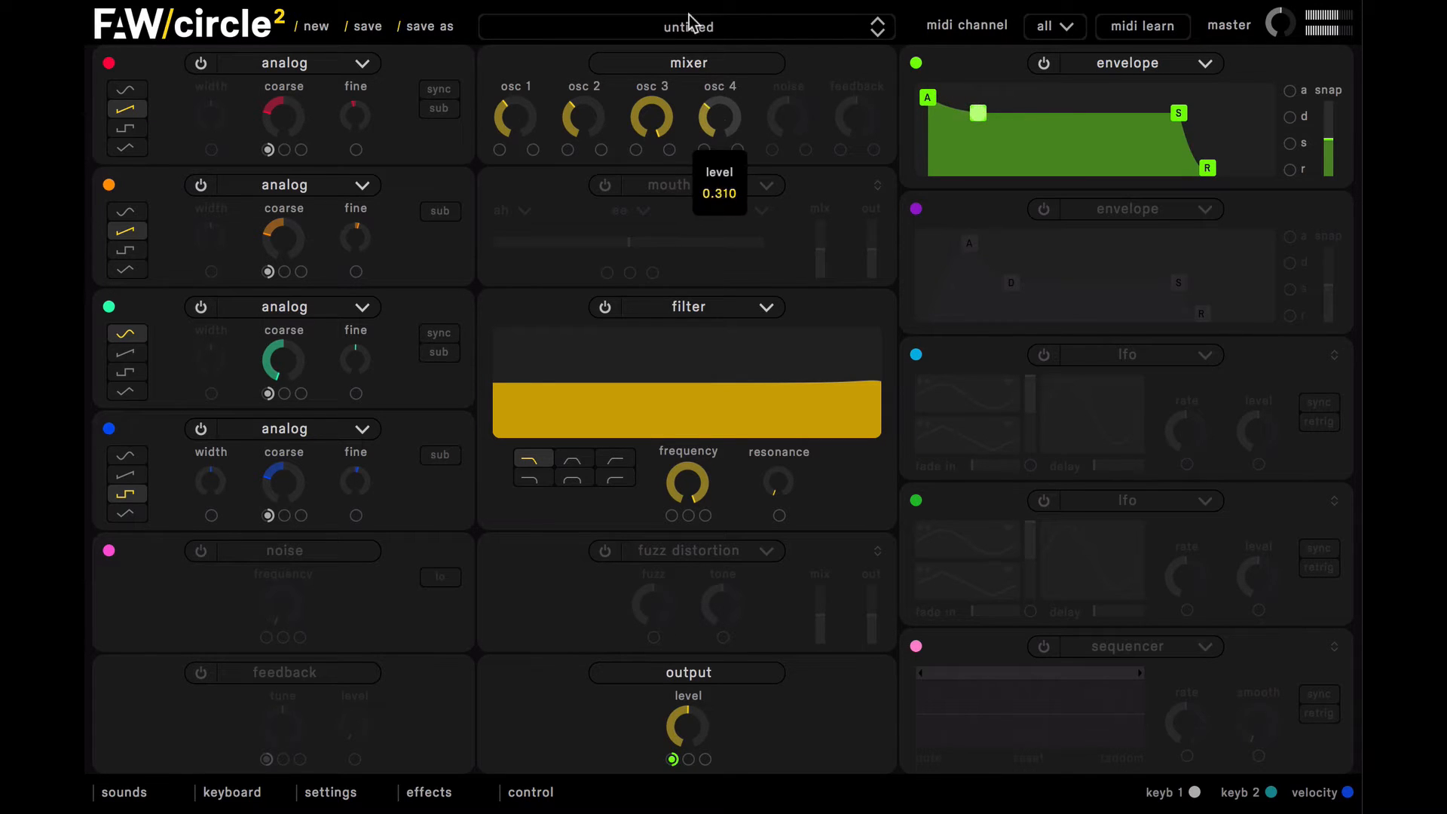
left_click_drag(722, 137, 753, 113)
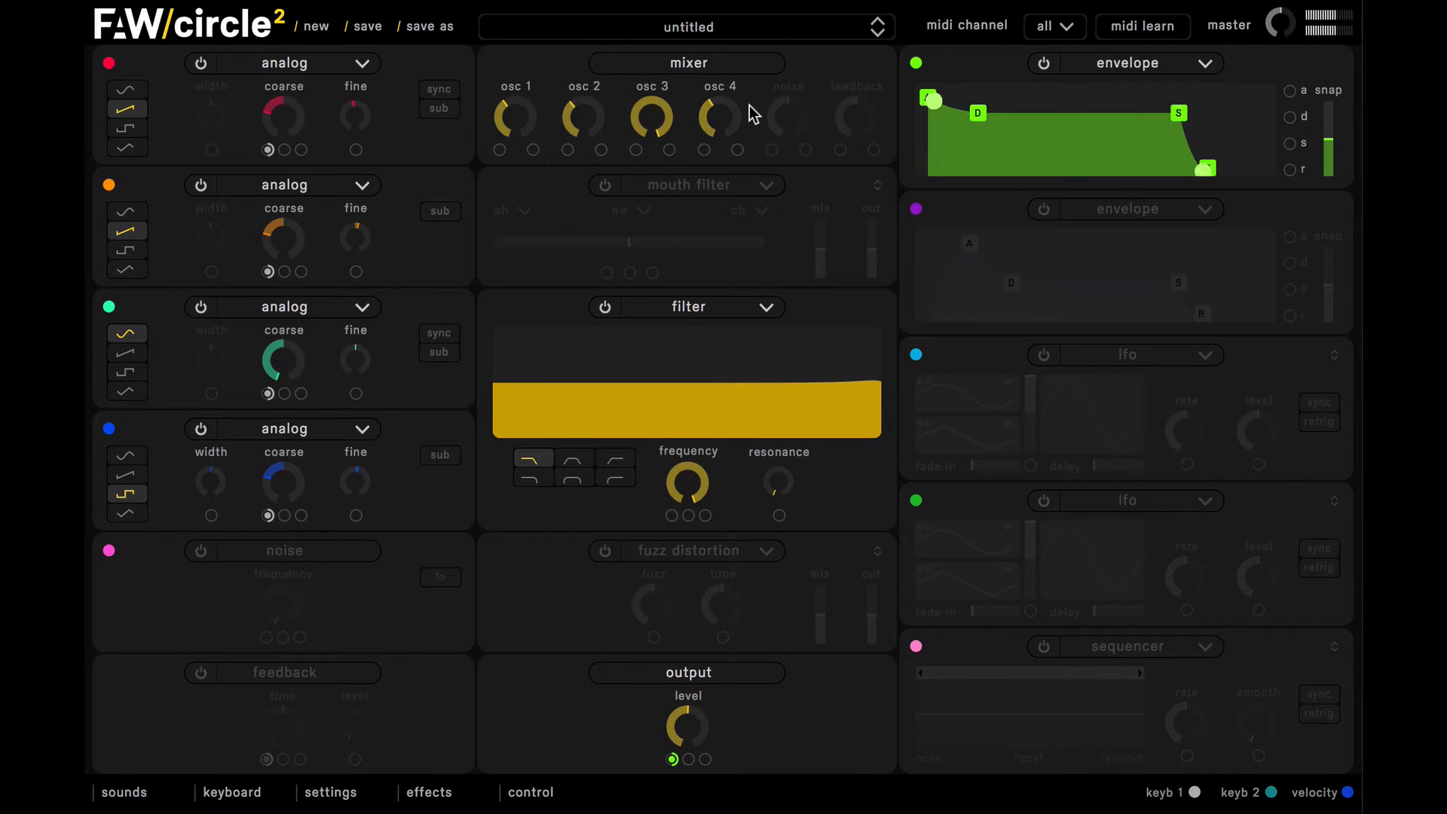
Step: Set the voicing to 4 voices of polyphony and 4 of unison, with a small amount of global detune
left_click(349, 792)
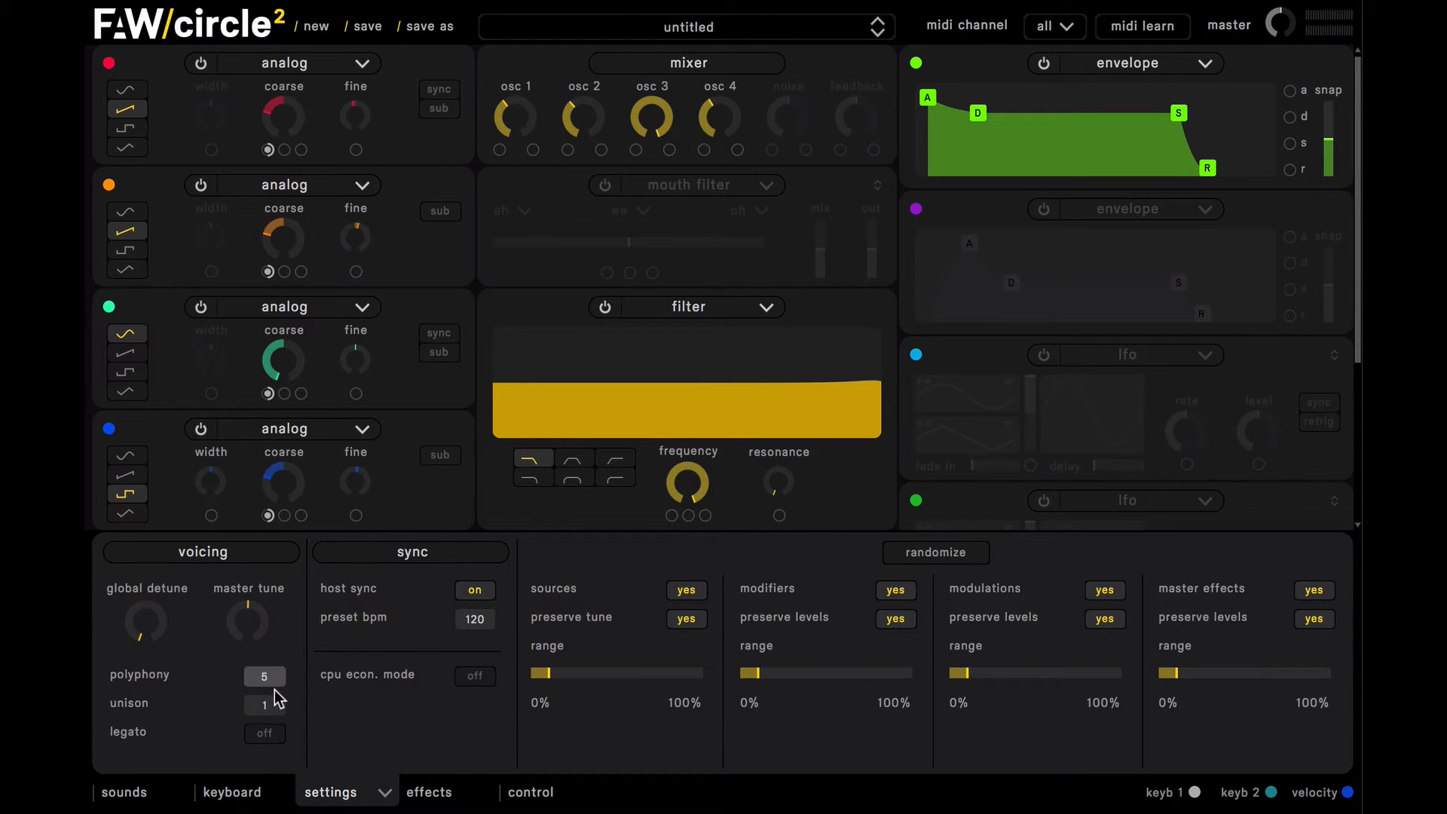
left_click_drag(275, 692, 272, 707)
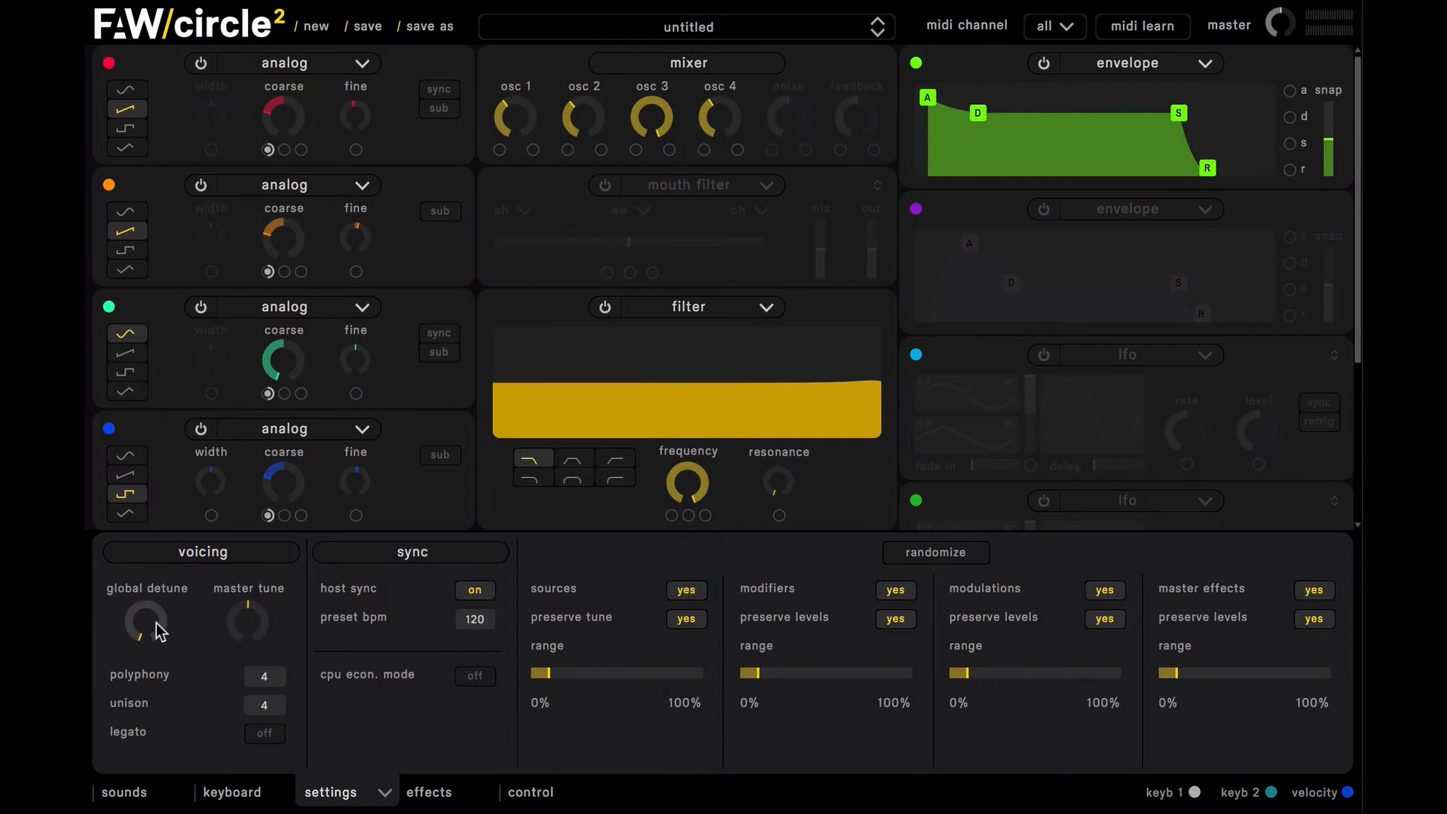
mouse_move(159, 626)
left_mouse_down()
mouse_move(147, 530)
mouse_move(166, 628)
left_mouse_up()
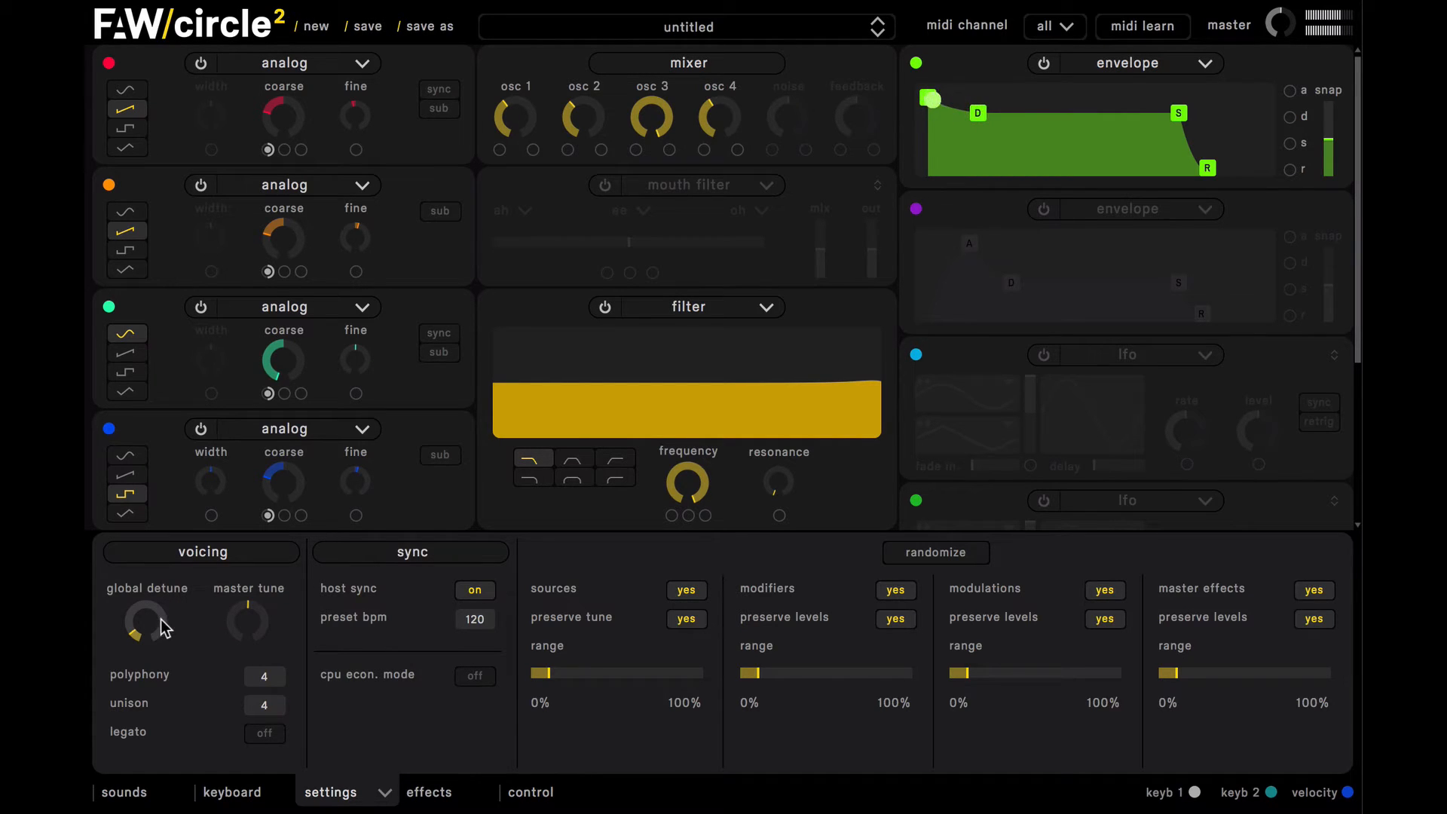
Step: Increase the glide 1 amount in the keyboard follow settings
left_click(230, 792)
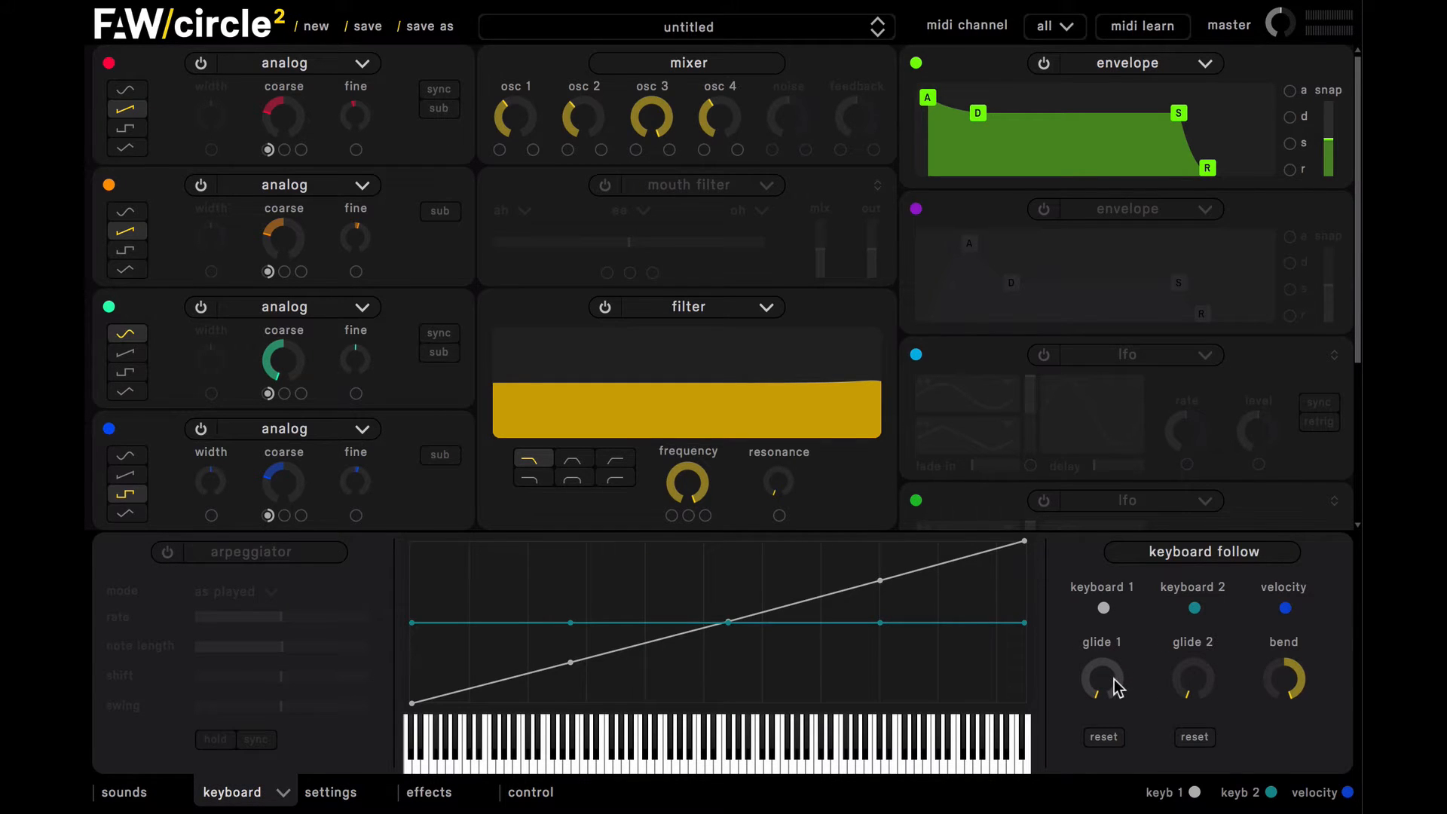
left_click_drag(1111, 692, 1093, 551)
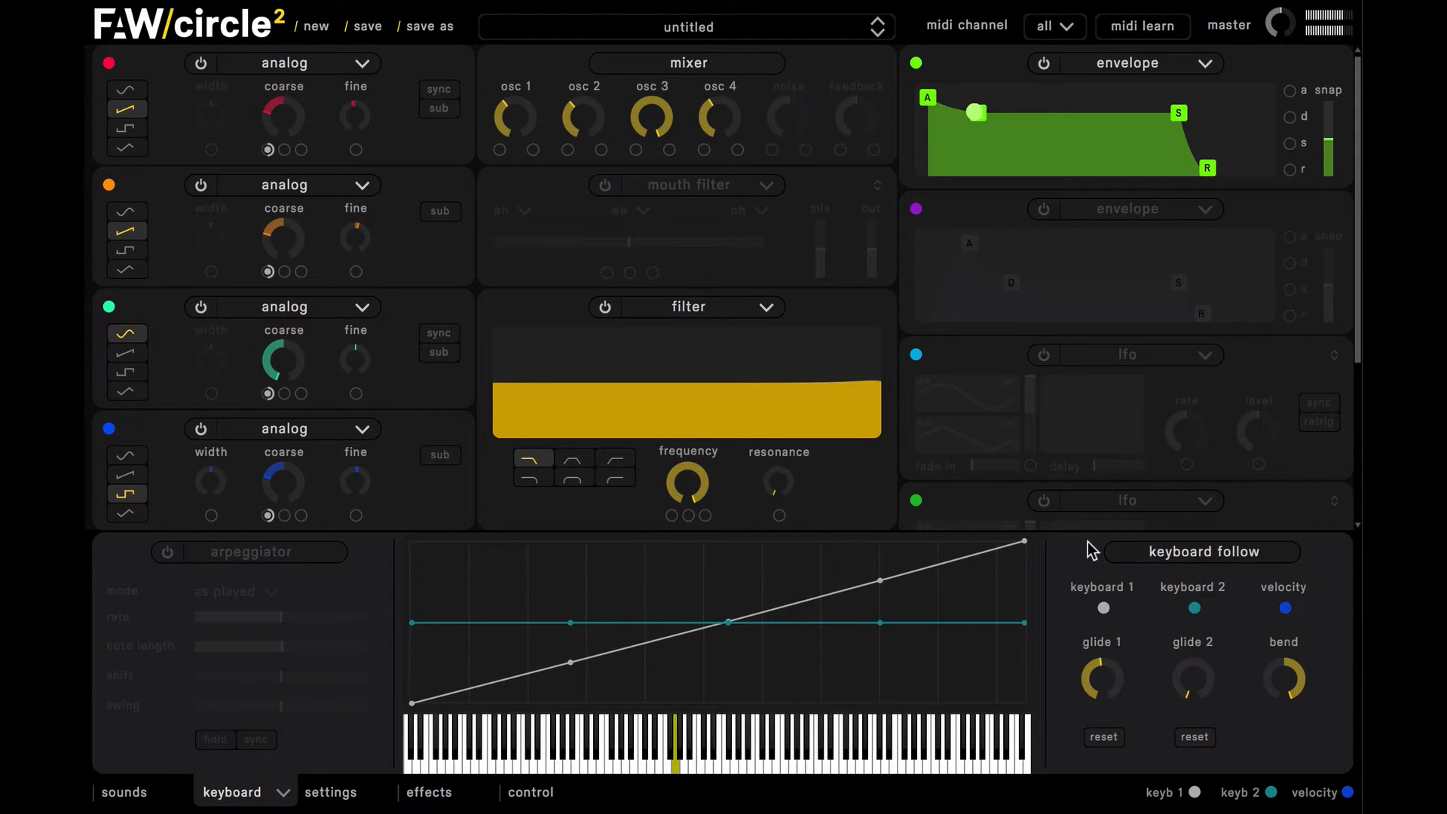
mouse_move(1114, 675)
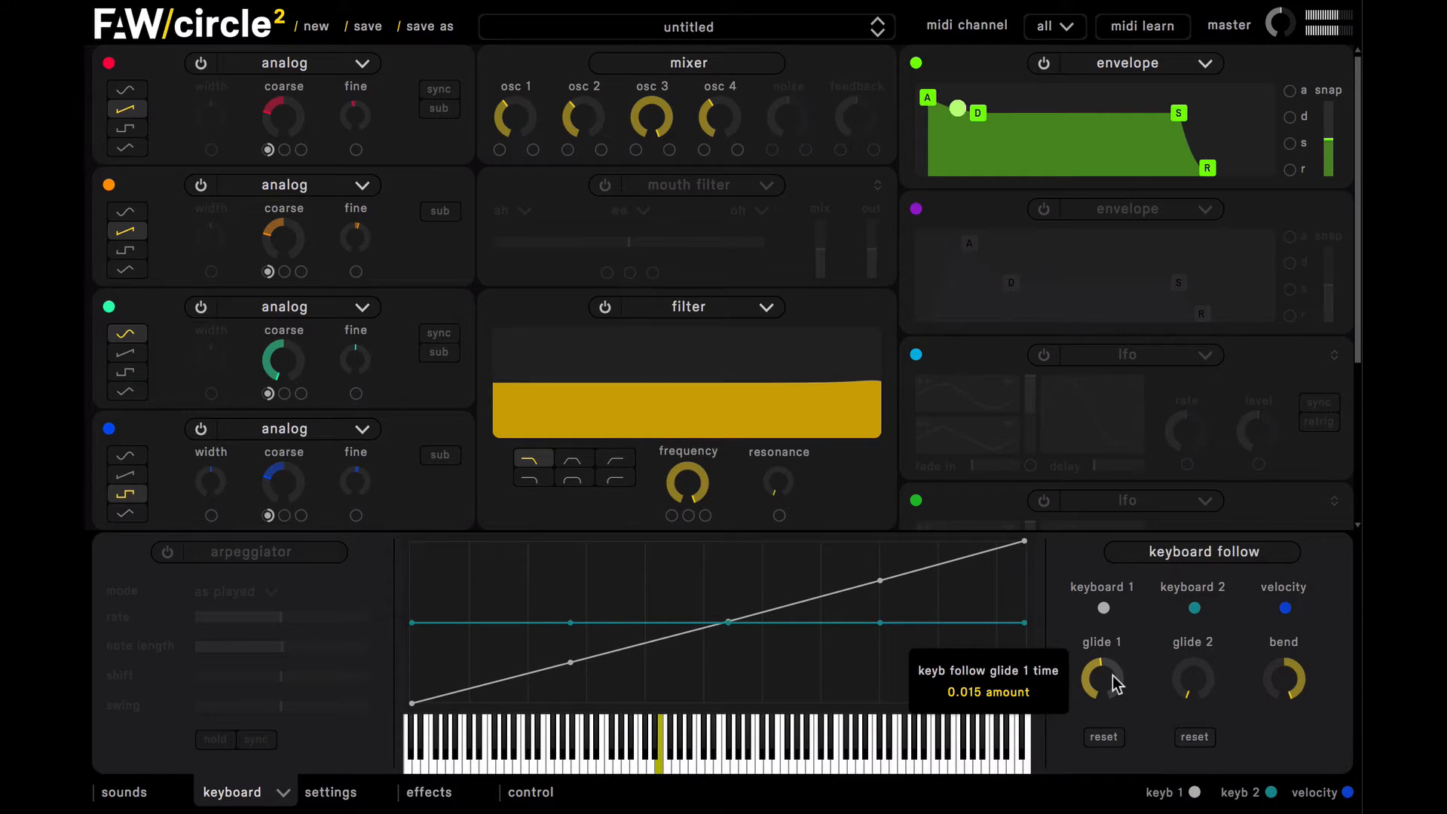
left_click(256, 790)
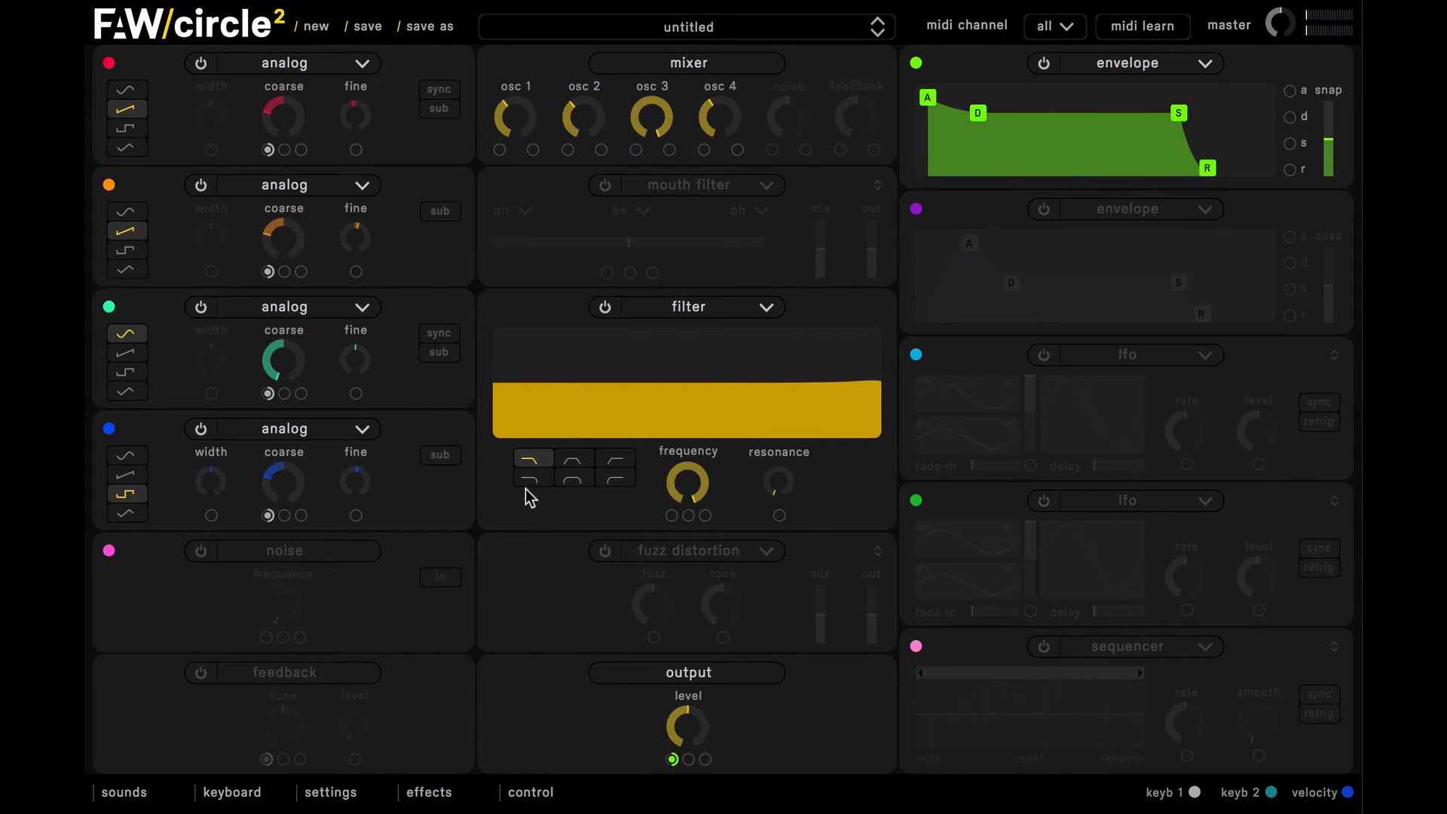
Step: Turn on the noise source, raise its frequency close to maximum, and keep its mixer level very low
left_click(198, 551)
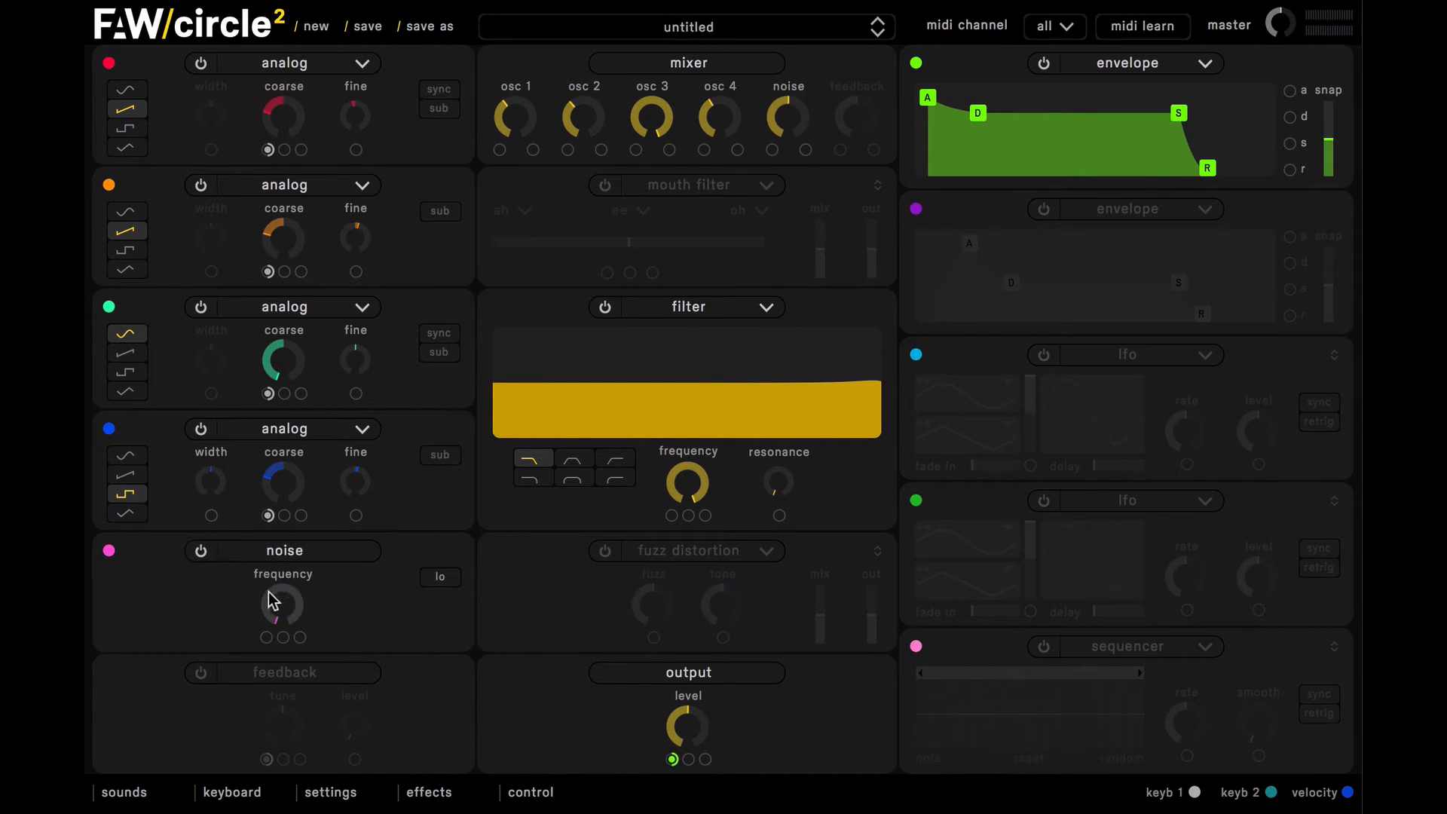
left_click_drag(279, 612, 279, 357)
left_click_drag(794, 106, 795, 171)
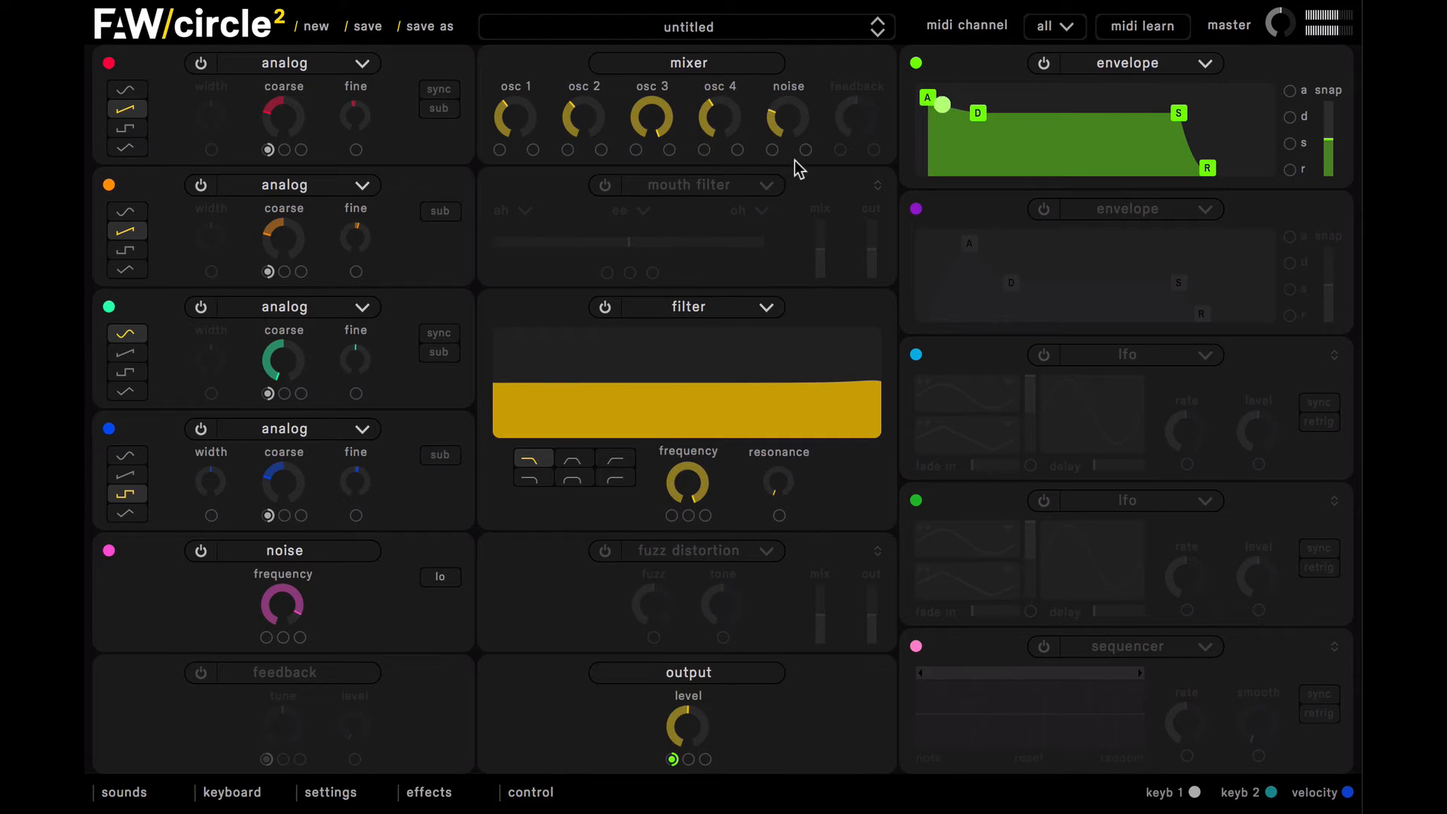
left_click_drag(795, 120, 799, 183)
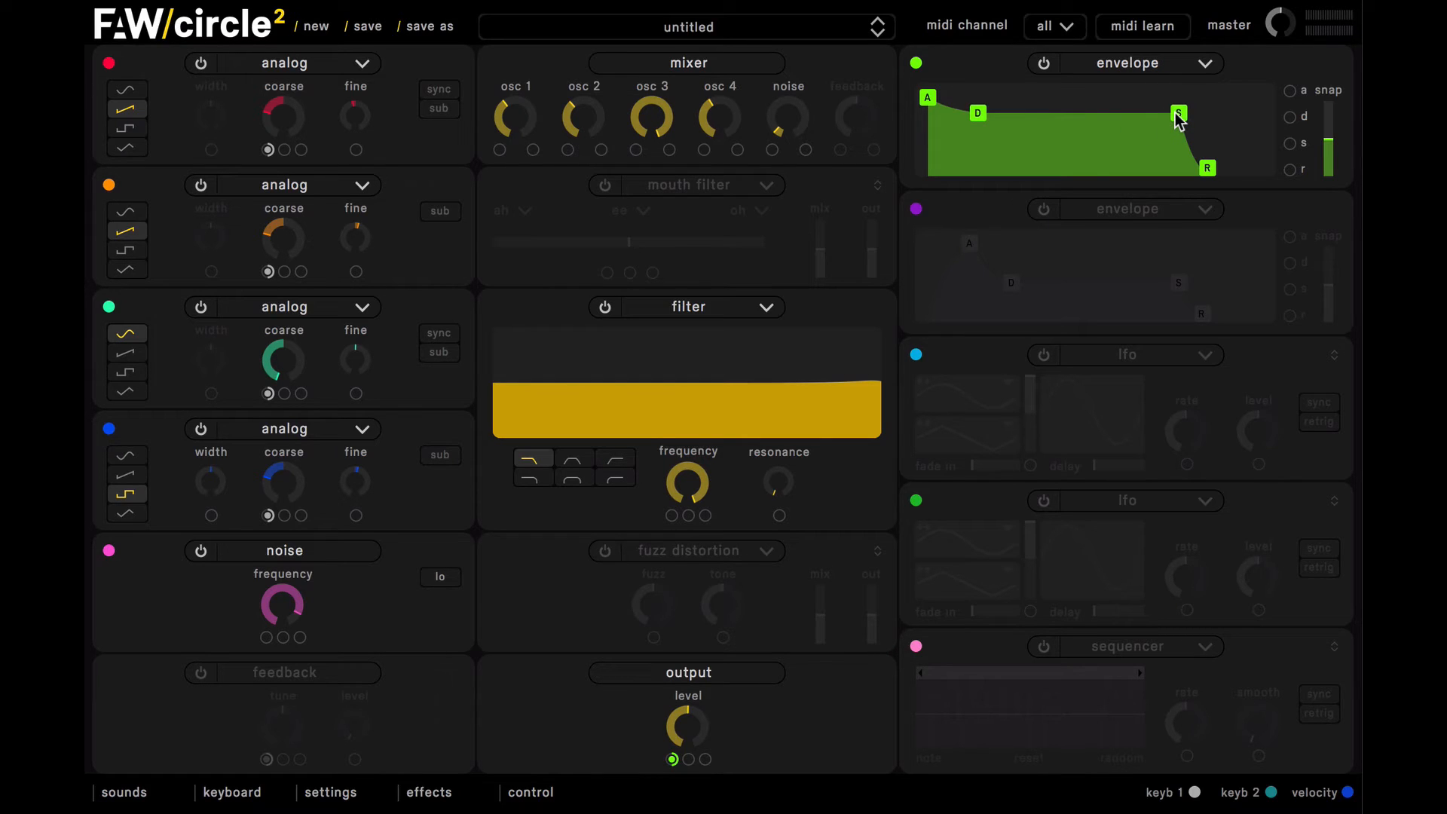
Step: Drop the first envelope's sustain to zero and lengthen its decay slightly
left_click_drag(1179, 120, 1181, 189)
left_click_drag(978, 176, 987, 178)
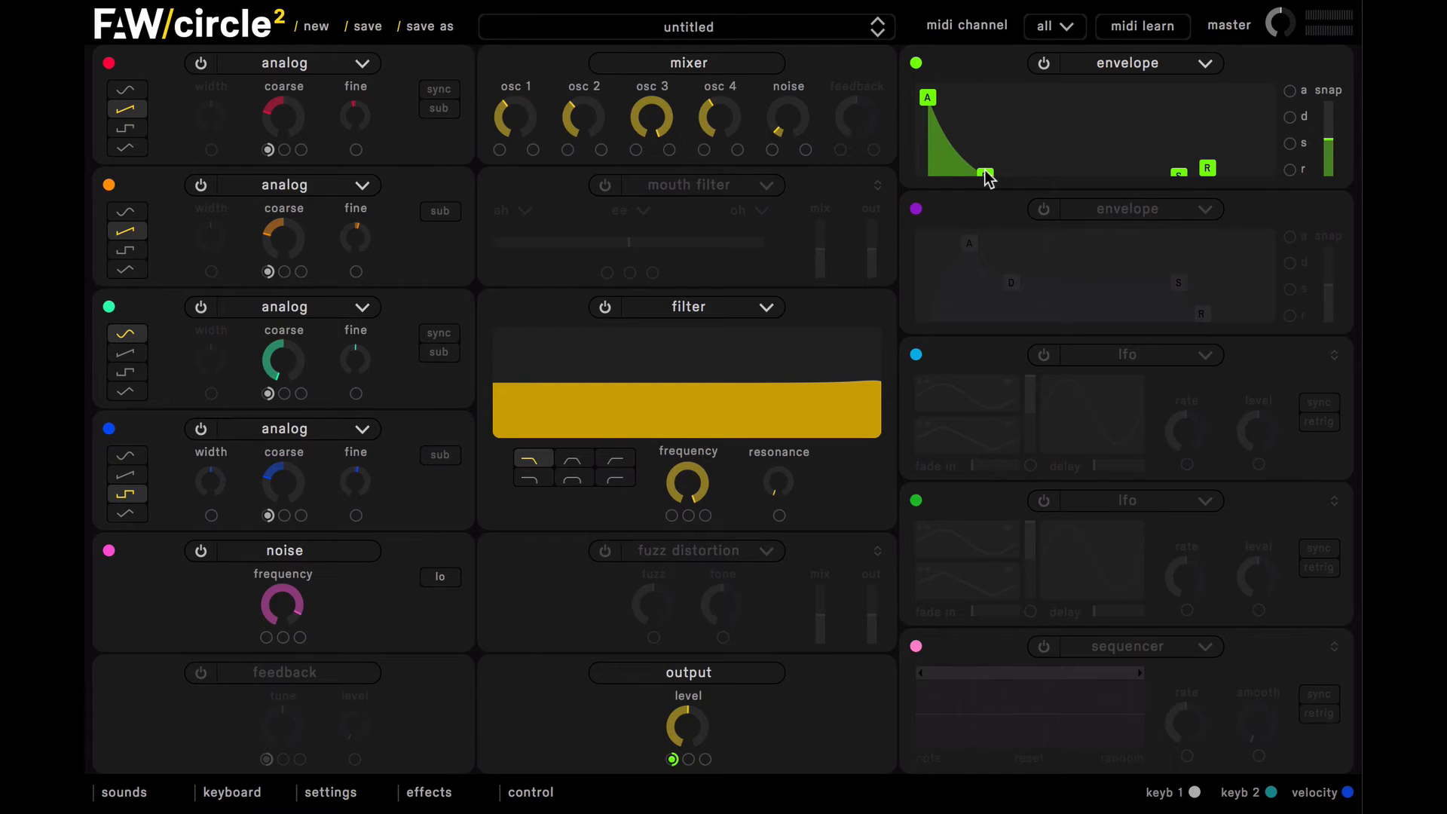
left_click_drag(988, 178, 991, 178)
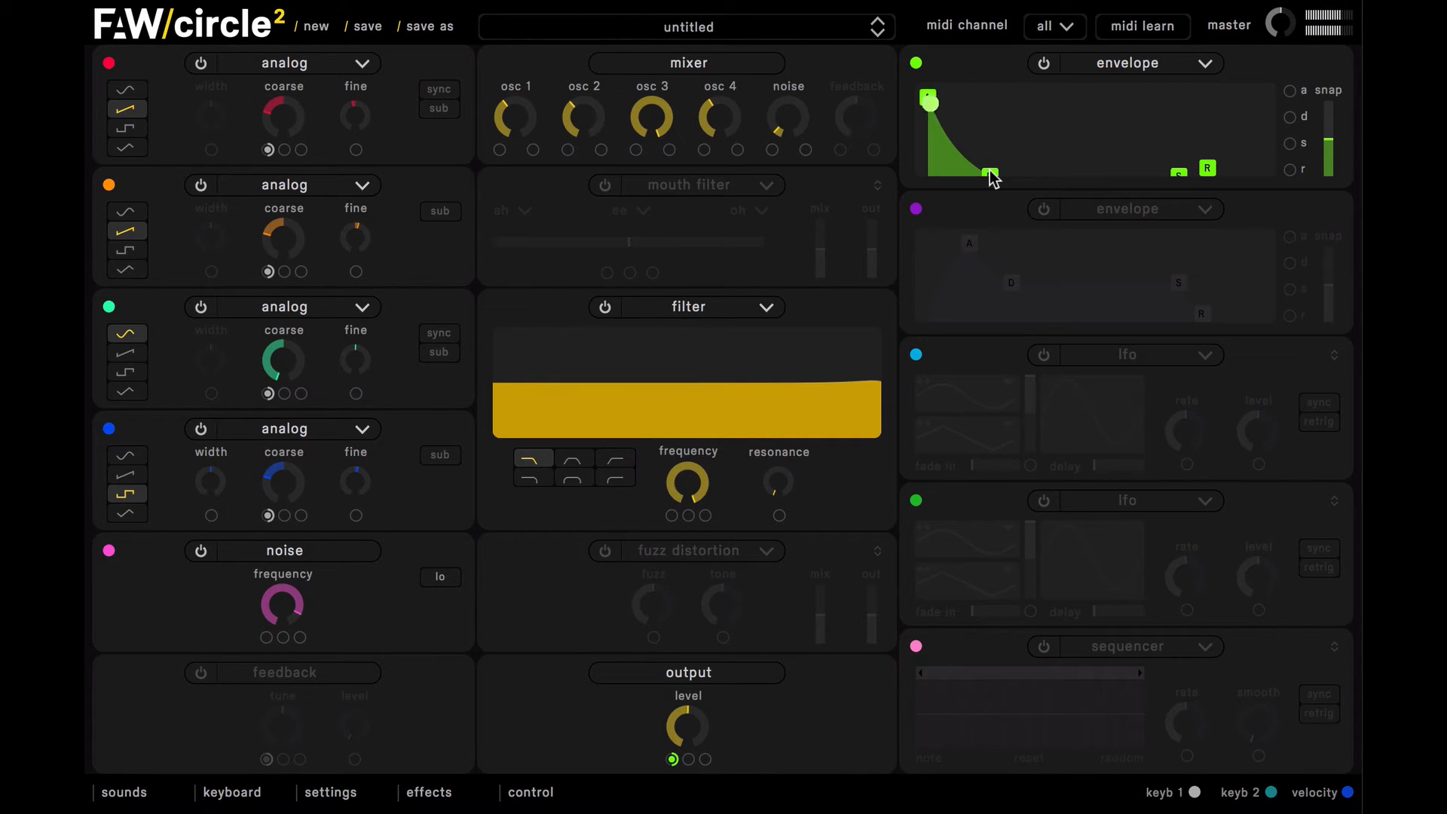
left_click_drag(990, 178, 1002, 179)
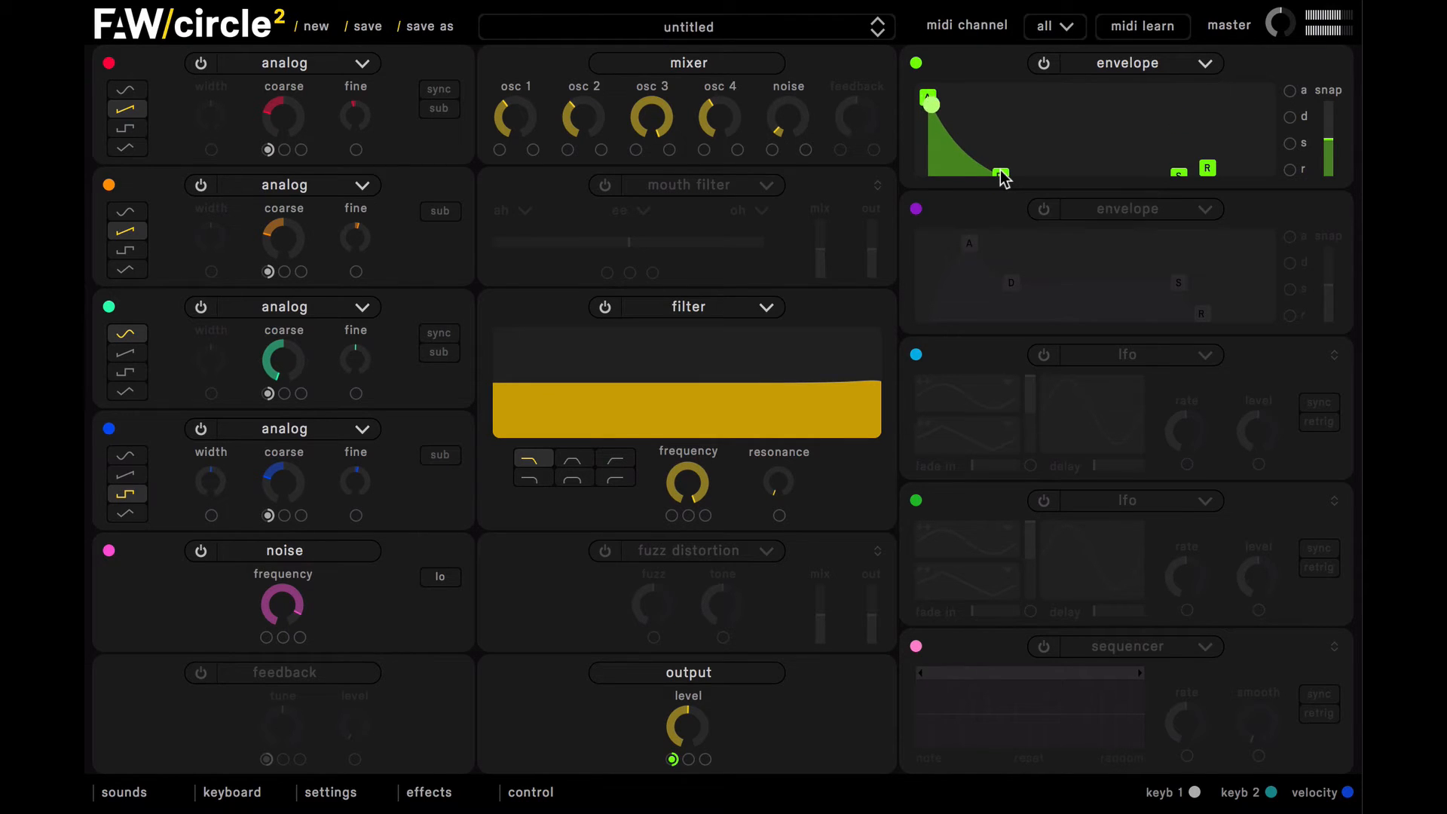
Step: Turn on the second envelope with no attack and assign it to modulate the filter frequency, with the cutoff lowered partway
left_click(1046, 210)
left_click_drag(969, 243, 866, 226)
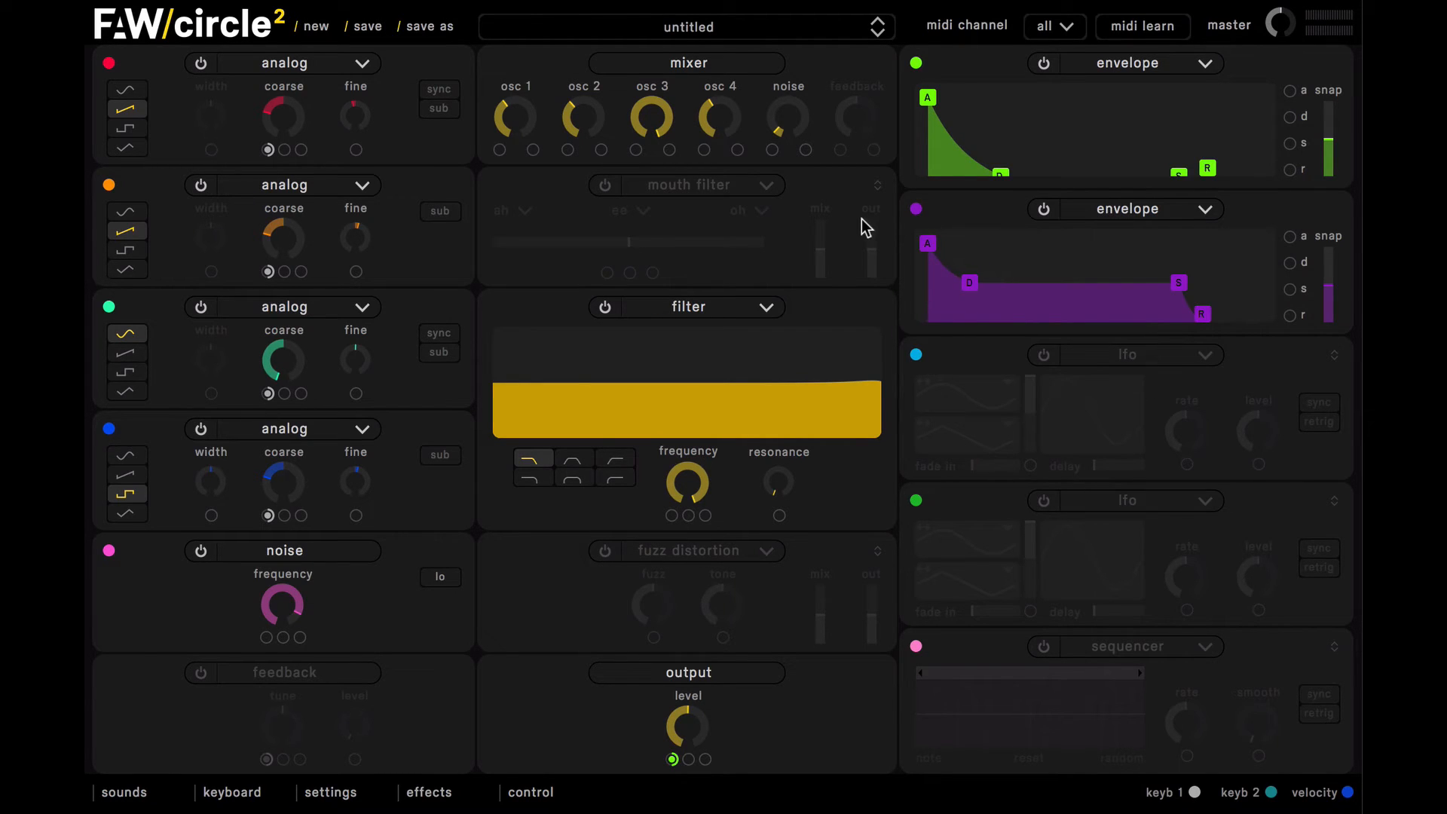
left_click_drag(709, 482, 721, 521)
left_click_drag(910, 208, 910, 208)
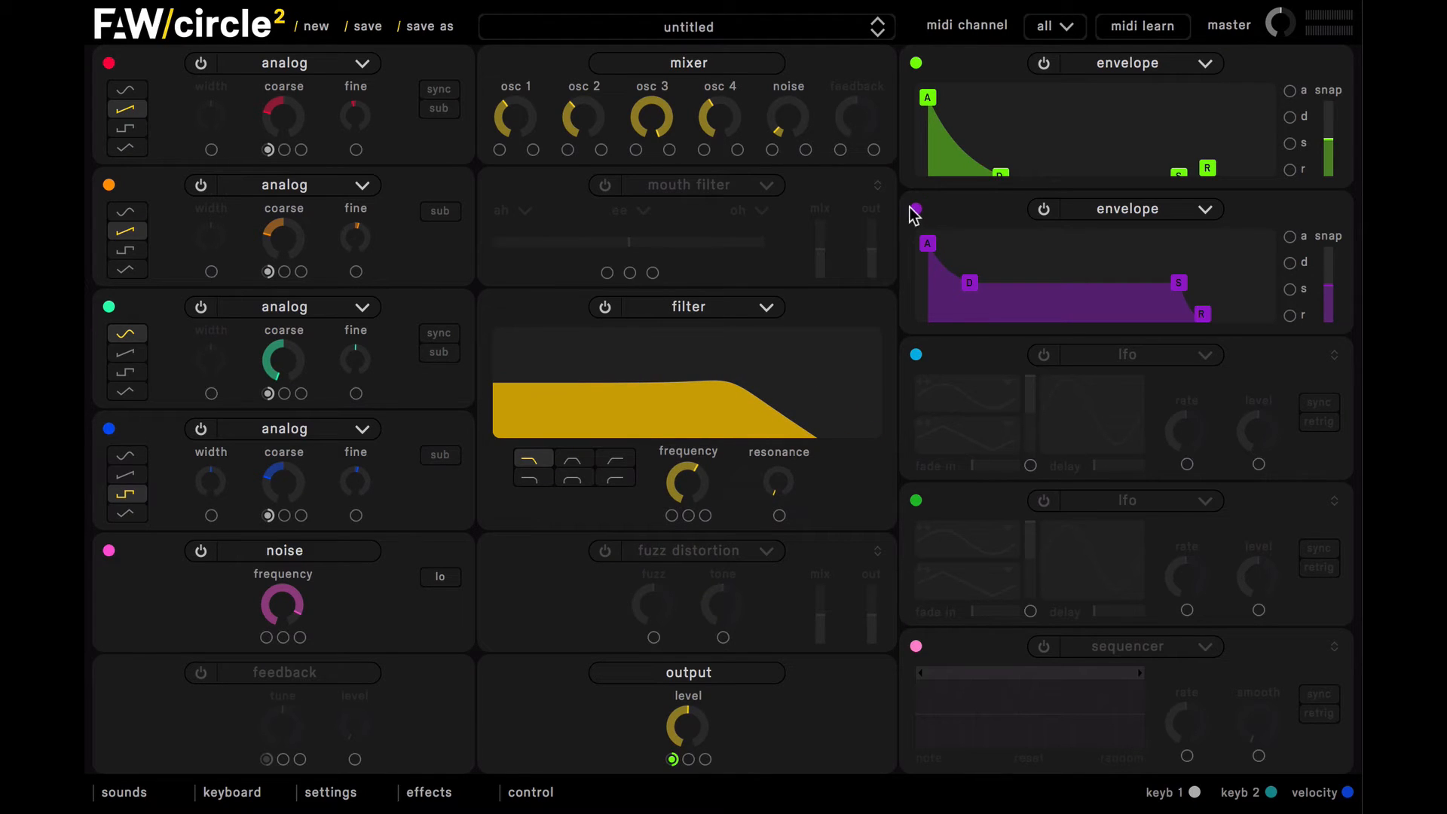
left_click_drag(676, 520, 672, 518)
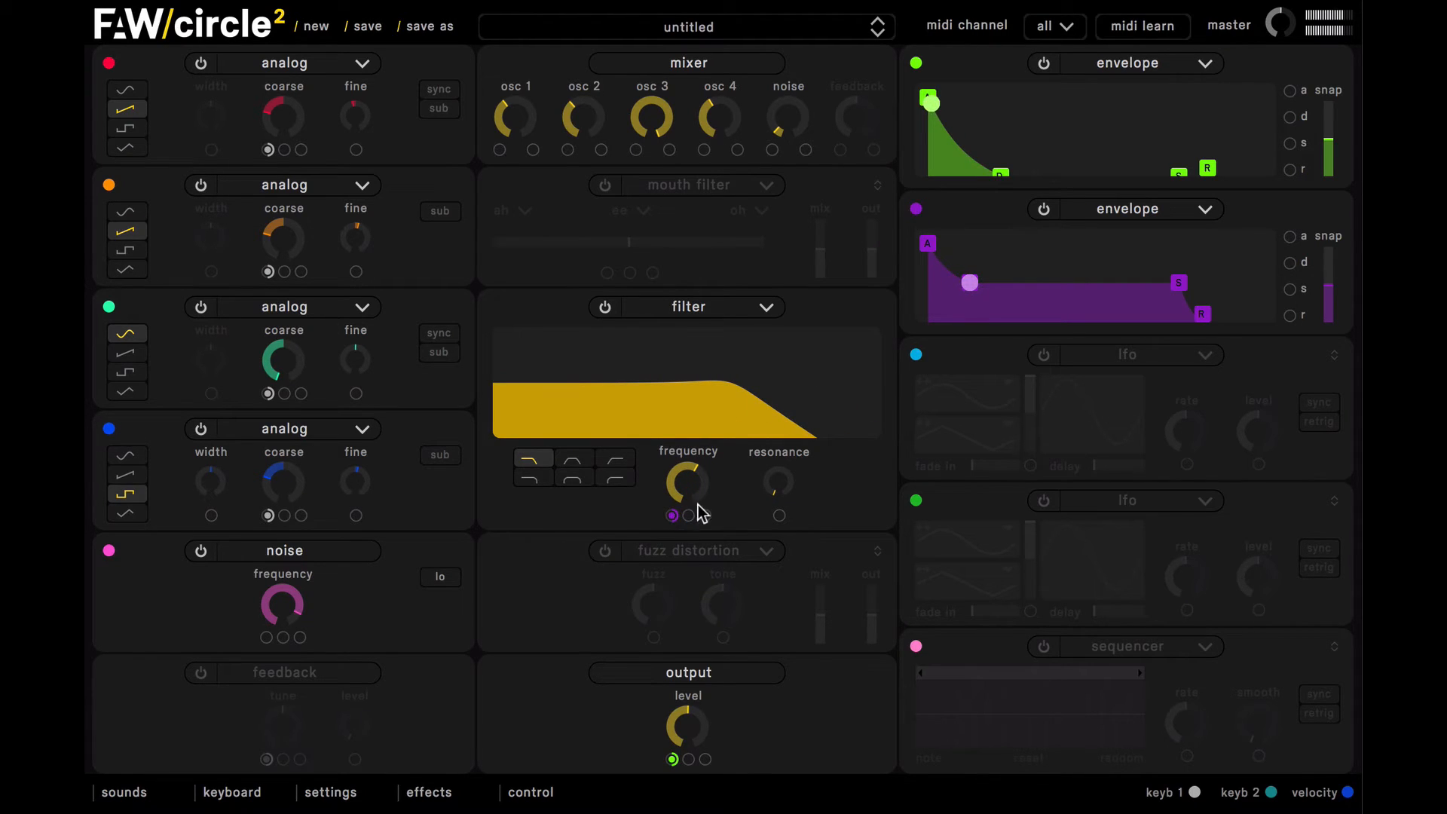
Step: Drop the second envelope's sustain to zero and lengthen its decay slightly
left_click_drag(1183, 284, 1182, 332)
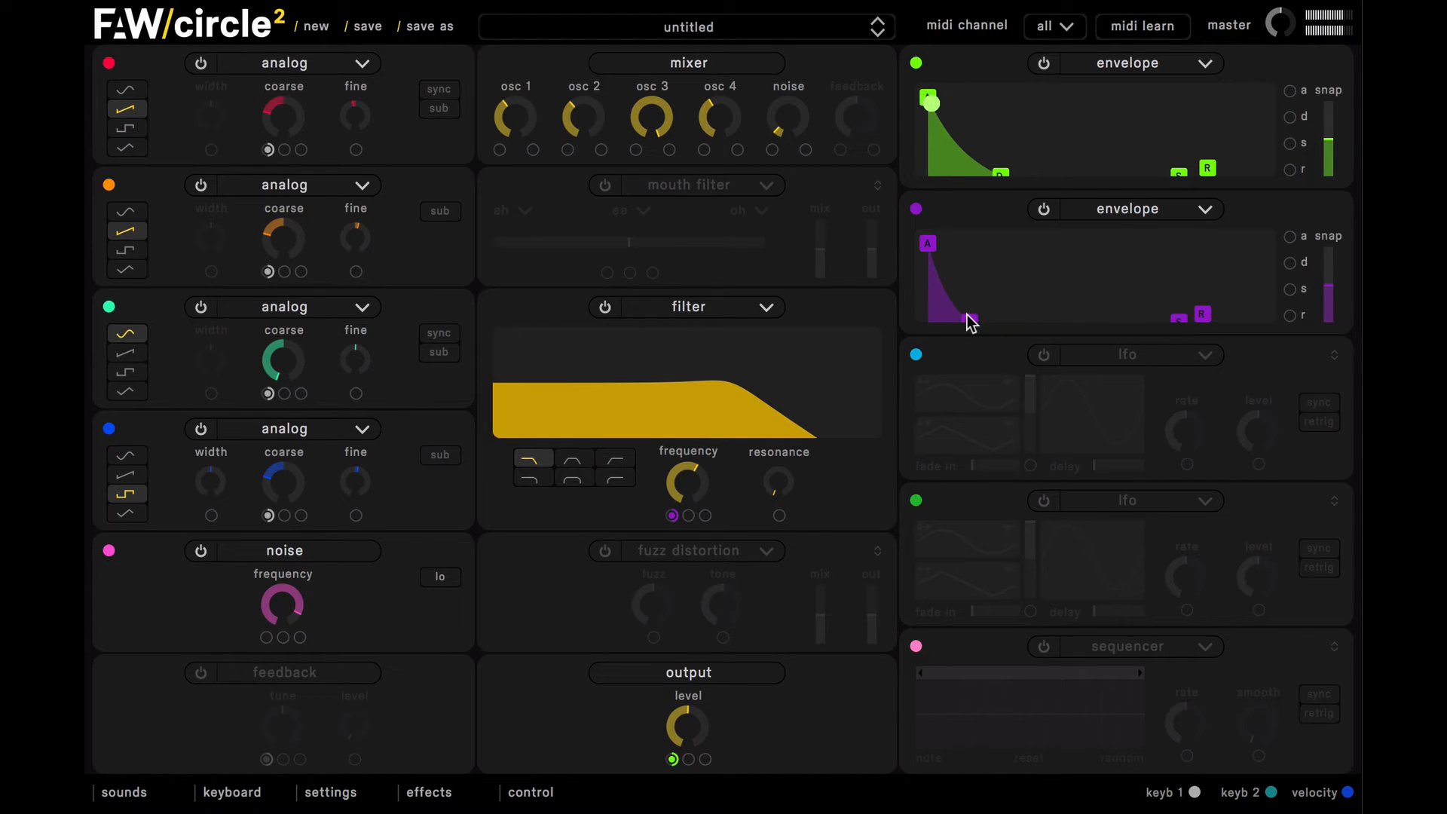
left_click_drag(971, 324, 982, 322)
Step: Lower the filter frequency further, and add moderate resonance modulated by the second envelope
left_click_drag(686, 487, 699, 530)
left_click_drag(776, 487, 769, 388)
left_click_drag(919, 211, 805, 517)
left_click_drag(690, 477, 688, 517)
mouse_move(675, 516)
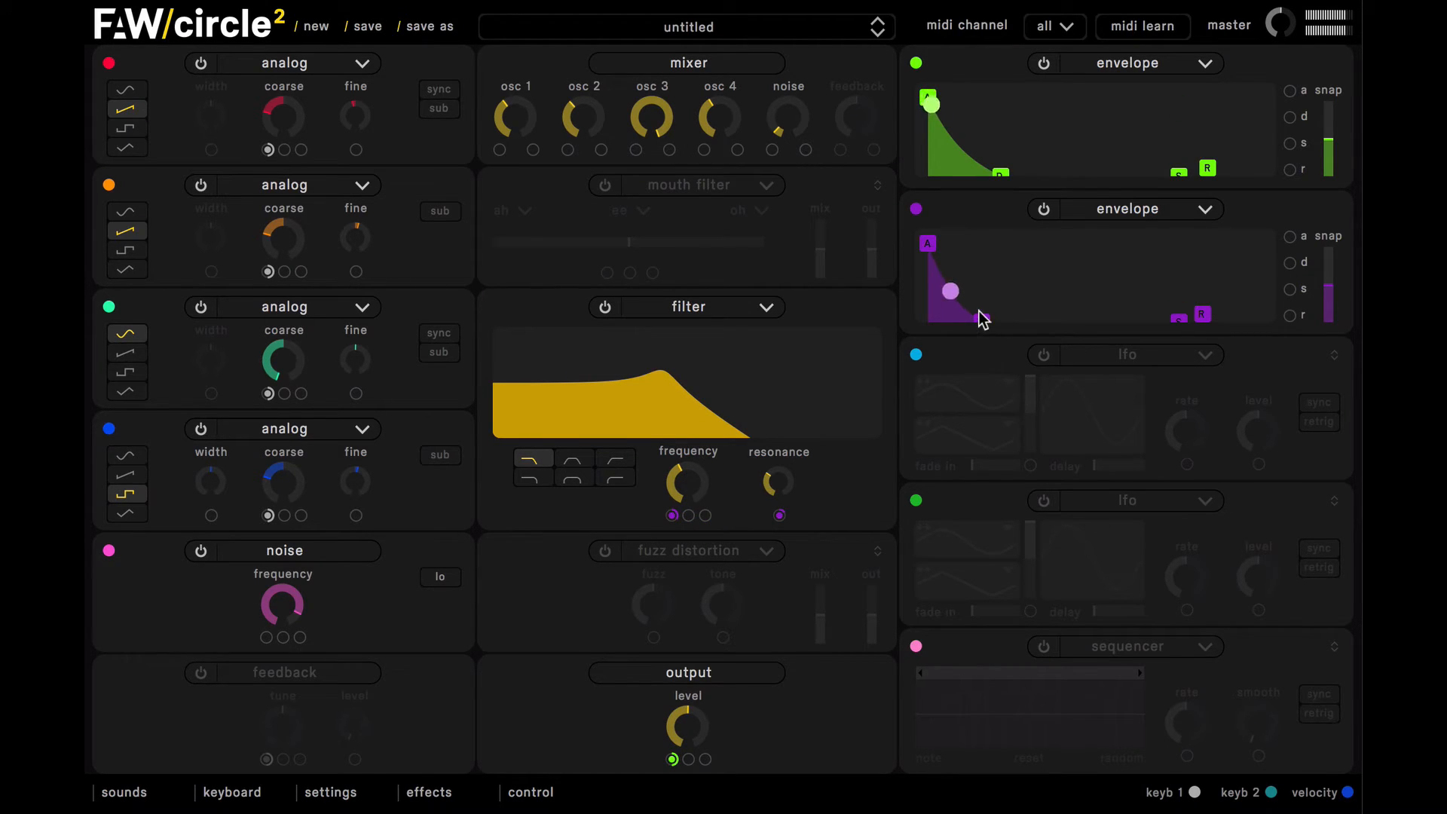
Step: Fine-tune the second envelope's decay and nudge the filter frequency up slightly
left_click_drag(982, 316, 993, 322)
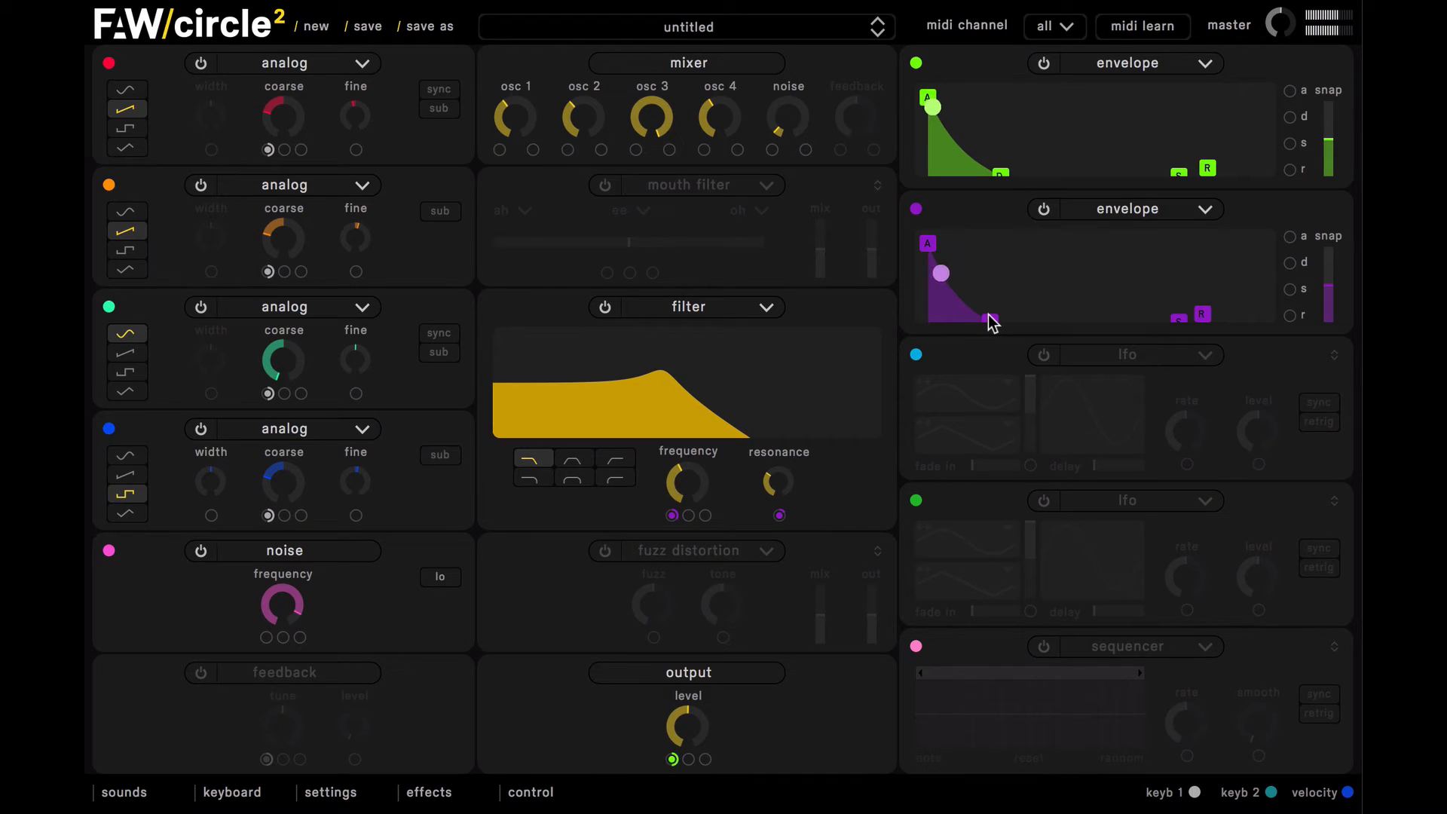
left_click_drag(988, 319, 984, 317)
left_click_drag(702, 487, 783, 472)
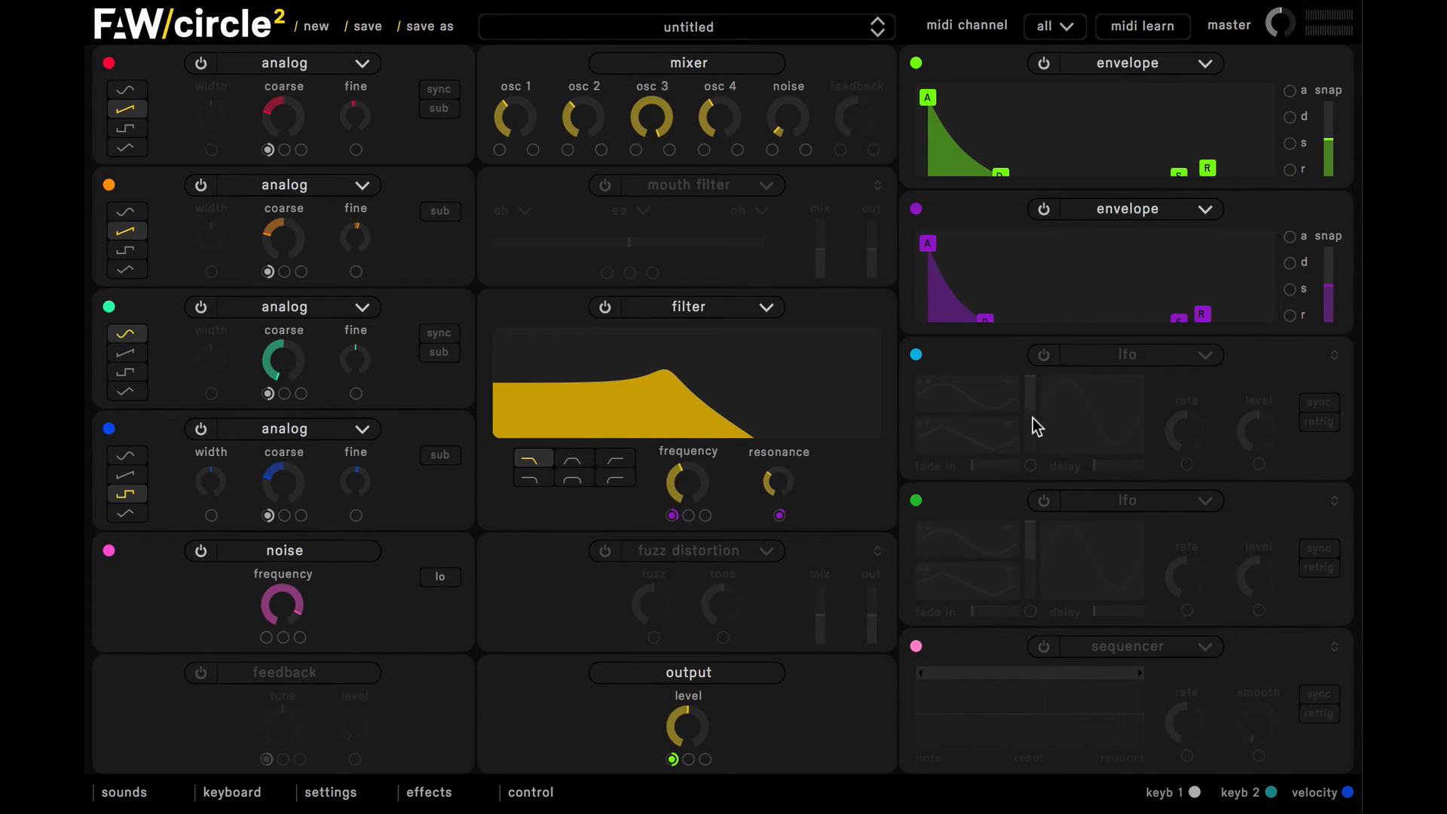
Step: Turn on the first LFO with sync and retrigger, and assign it to the fourth oscillator's width
left_click(1044, 356)
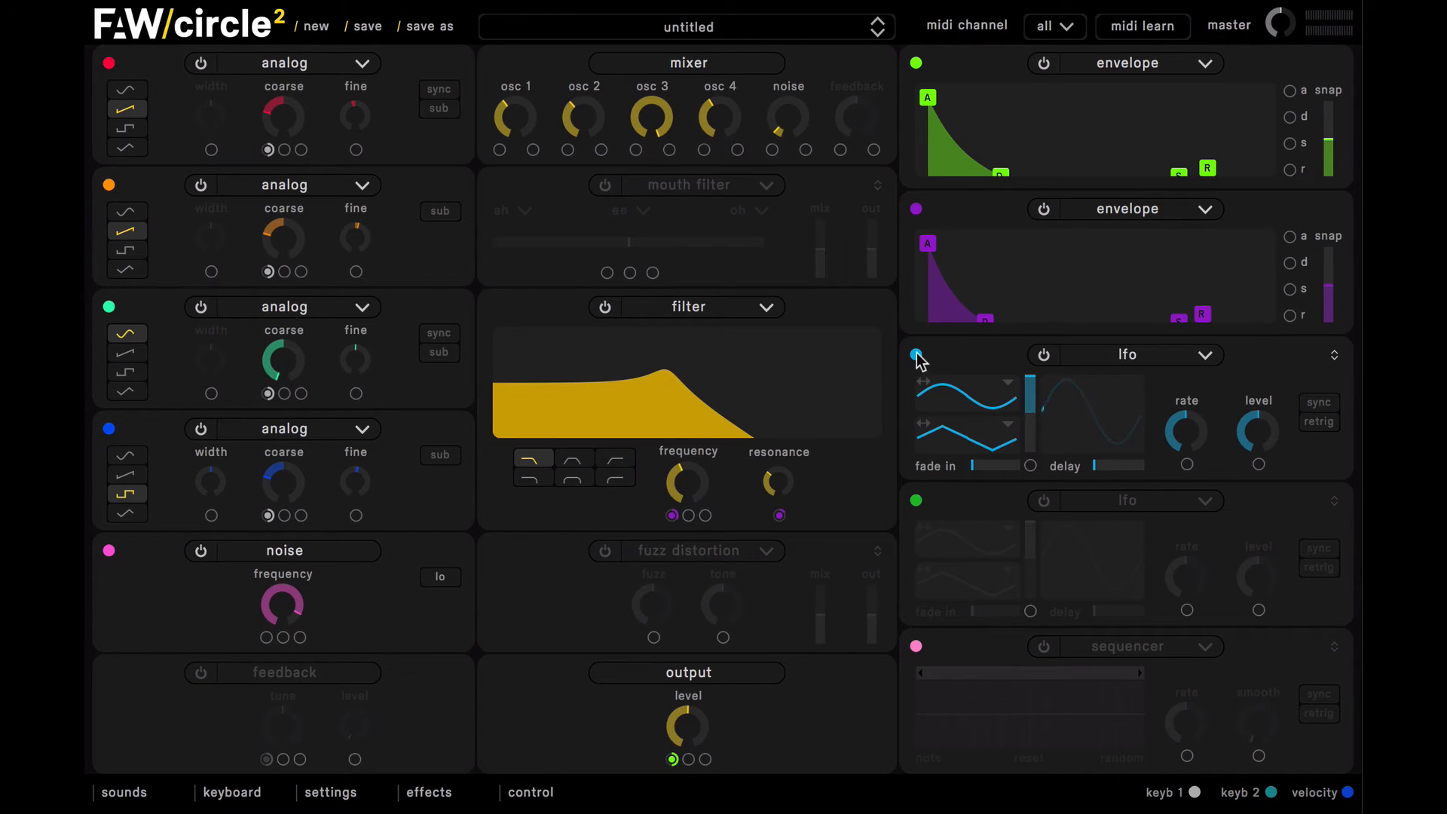
left_click_drag(540, 562, 211, 518)
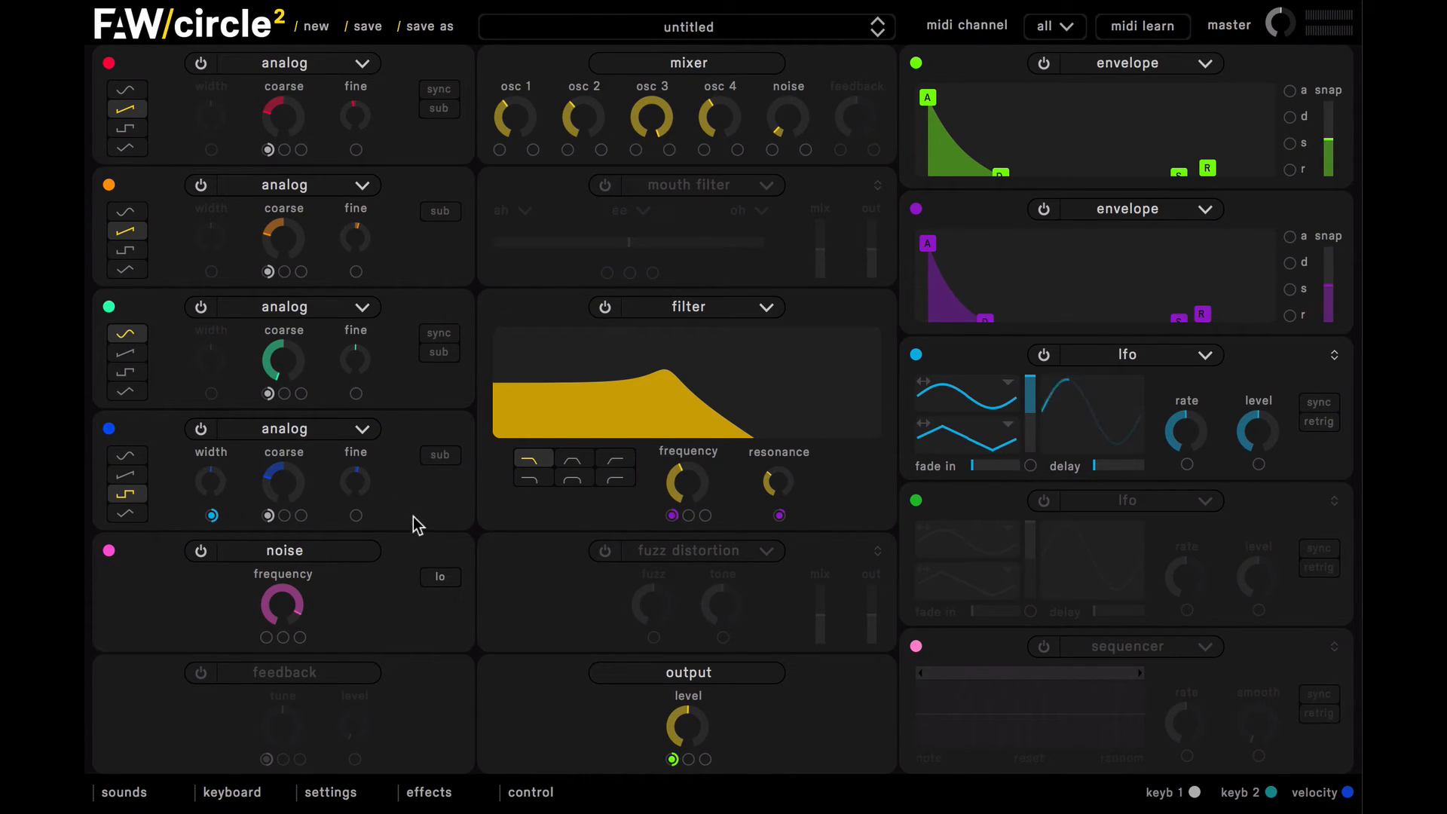
left_click(1313, 406)
left_click(1320, 420)
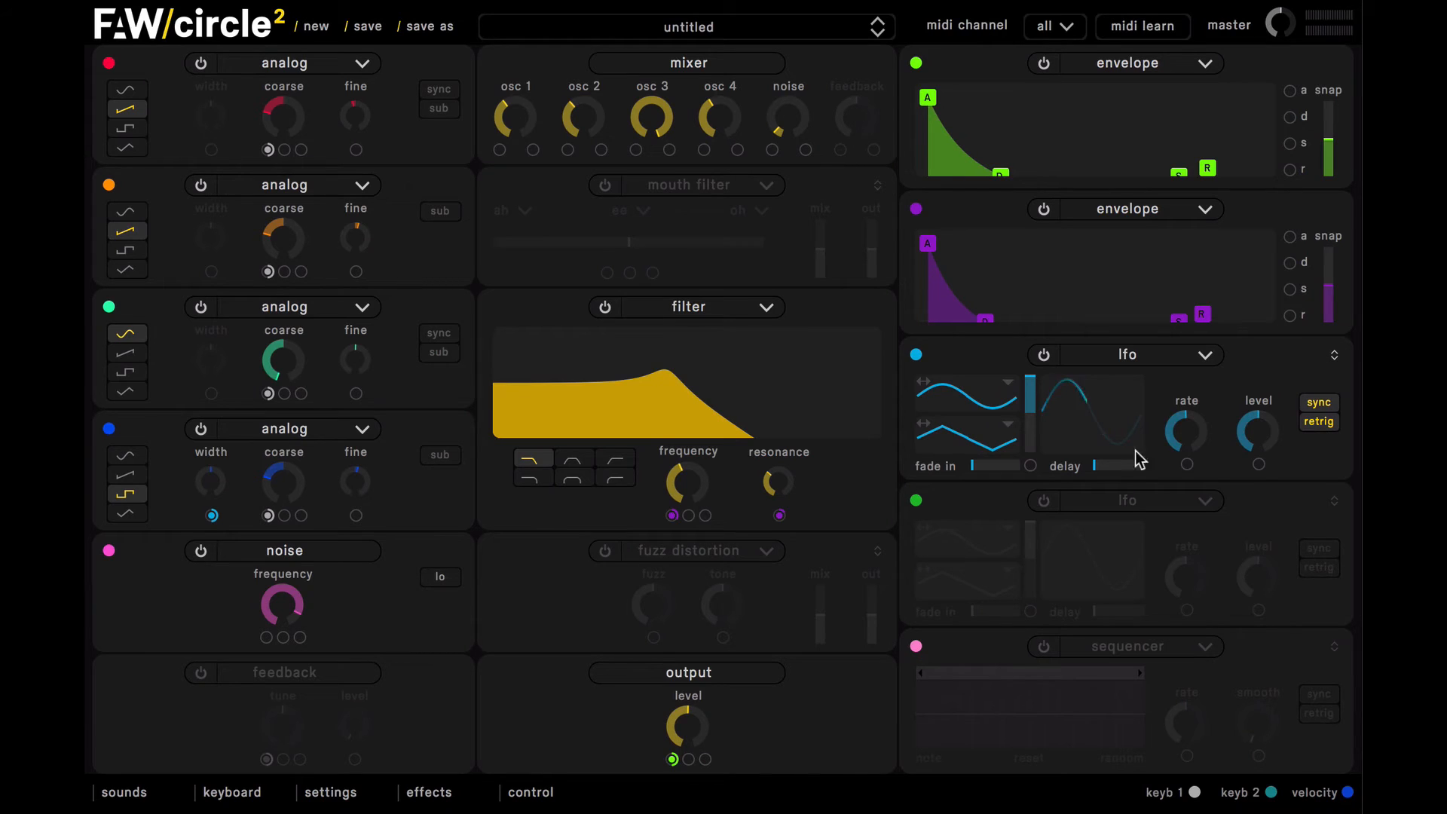
Step: Give the LFO a short fade-in and start delay, and raise its level to maximum
left_click(991, 465)
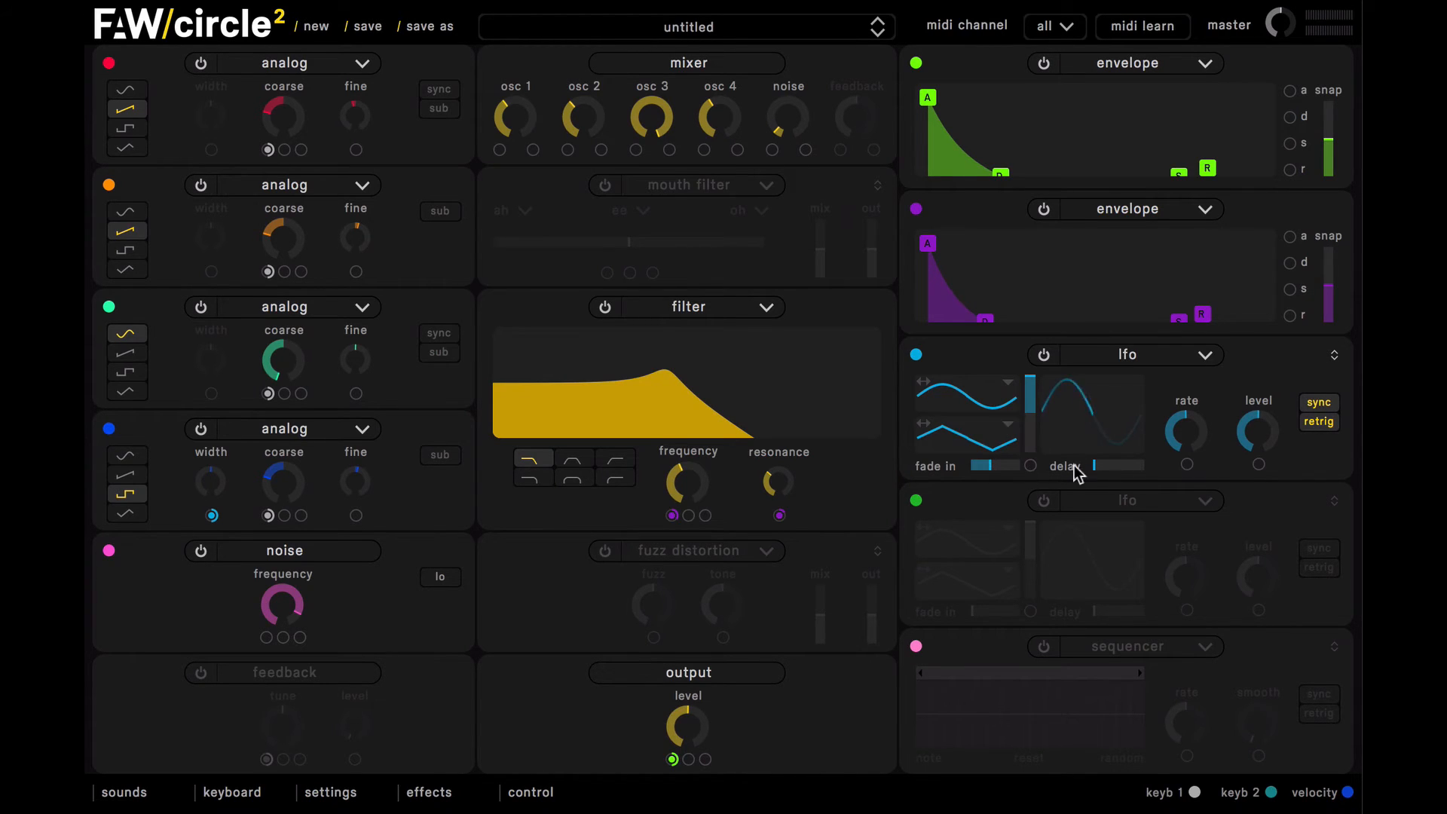
left_click(1115, 466)
left_click_drag(1283, 424, 1257, 228)
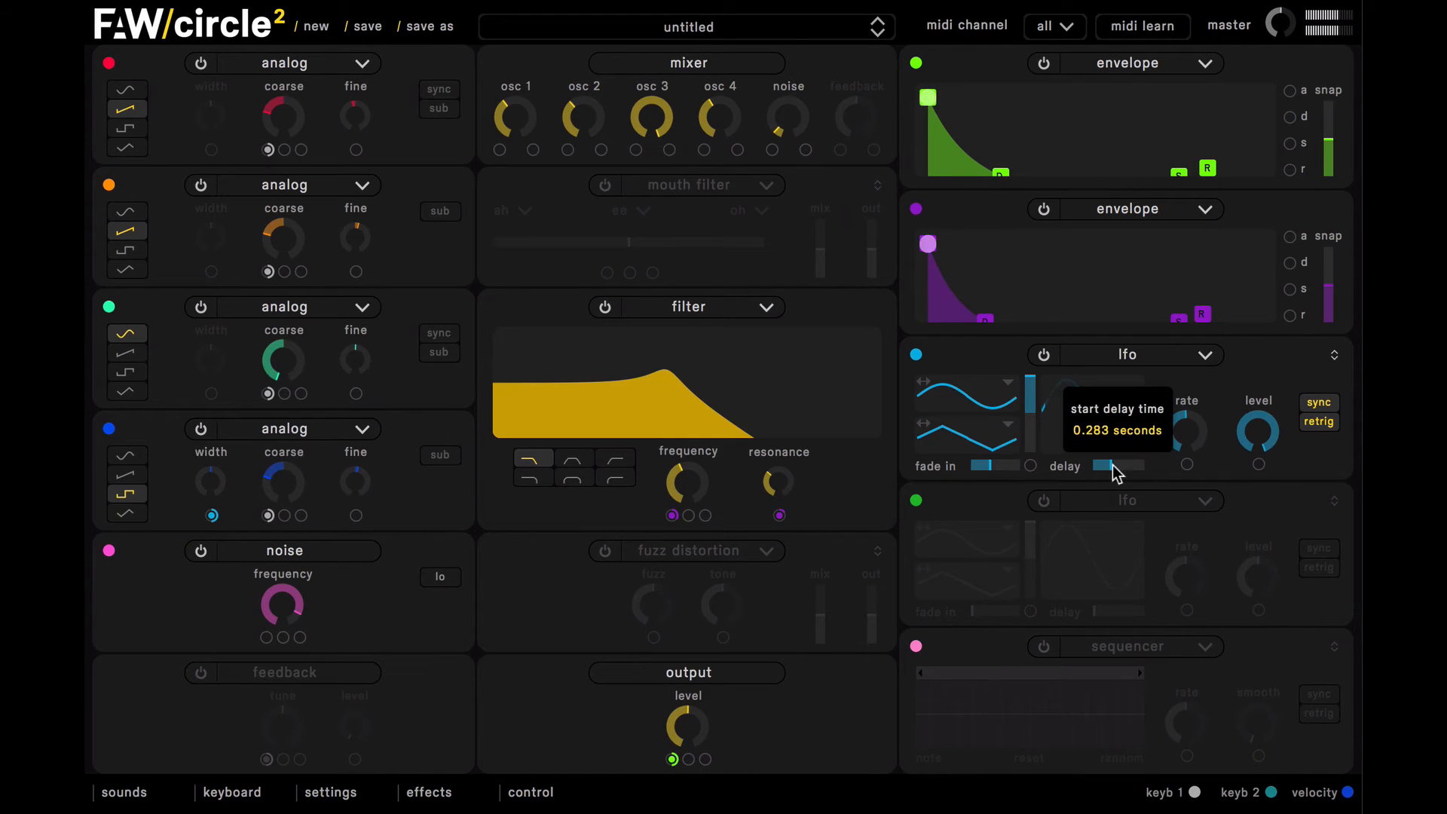
Step: Lengthen the LFO's fade-in and shorten its start delay slightly, comparing the sound with the LFO briefly switched off
left_click(986, 467)
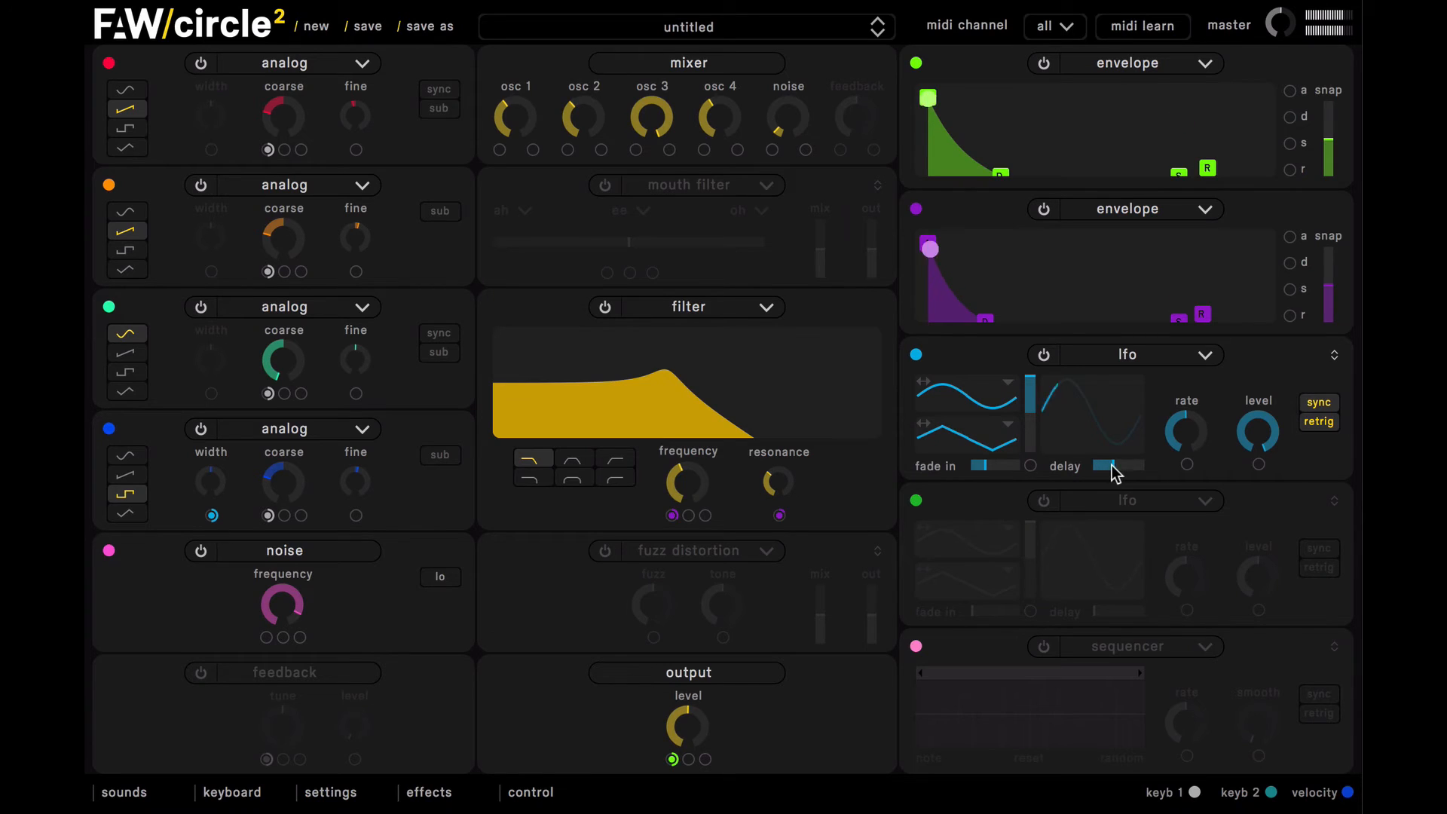
left_click_drag(1215, 445, 1182, 464)
left_click_drag(1001, 466, 994, 466)
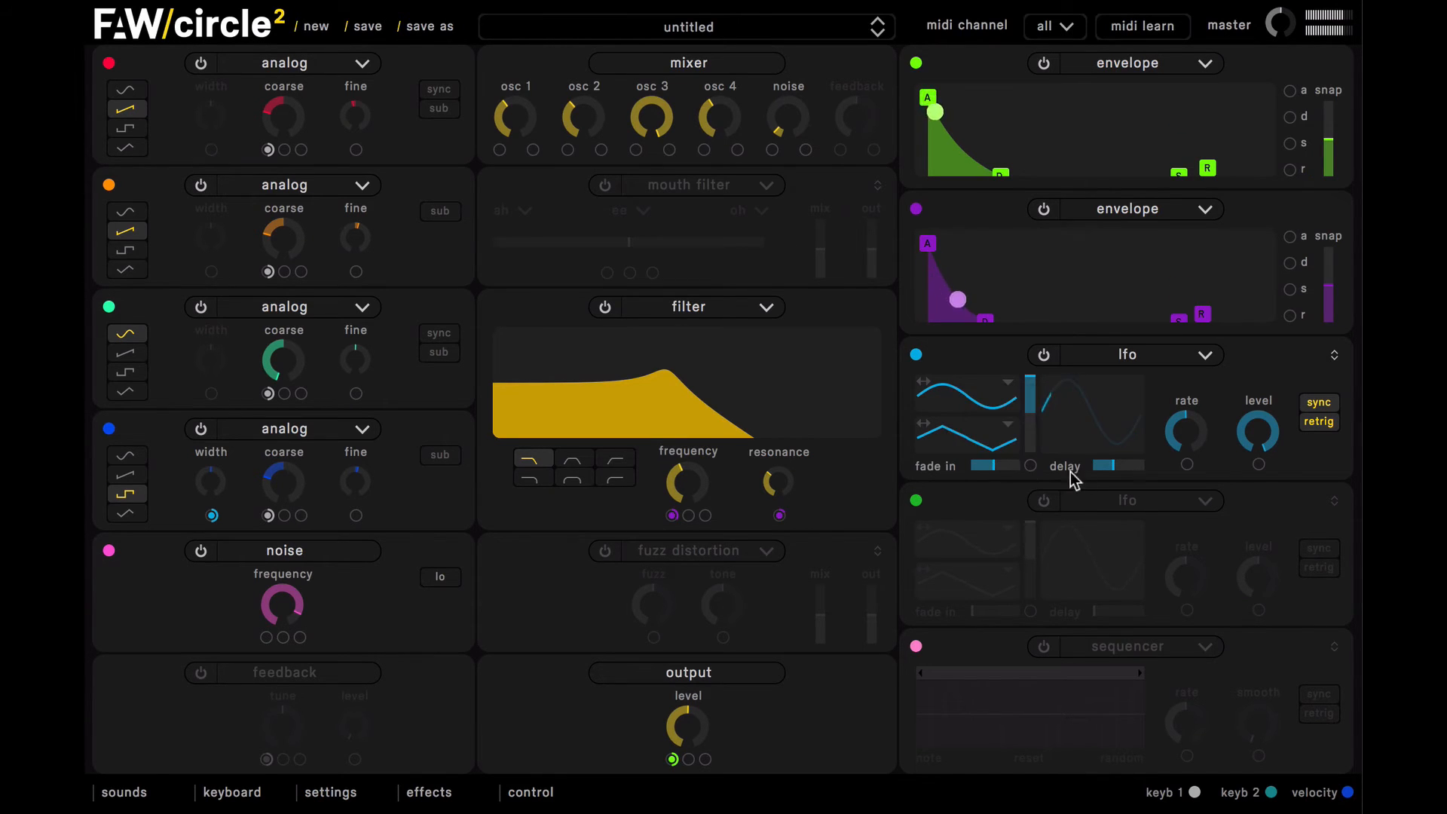
left_click_drag(1117, 467, 1111, 467)
left_click_drag(995, 468, 997, 470)
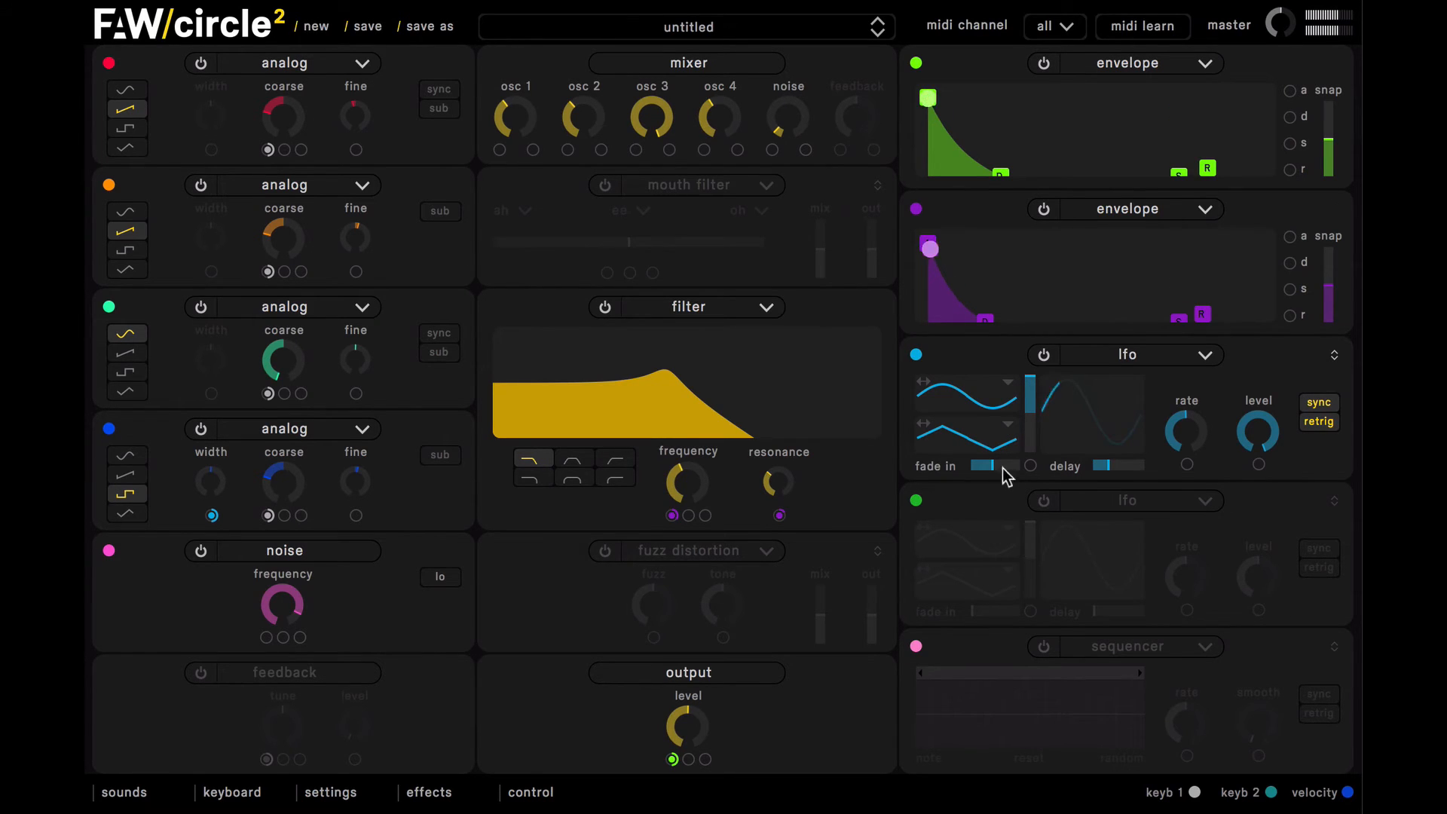
left_click(1045, 356)
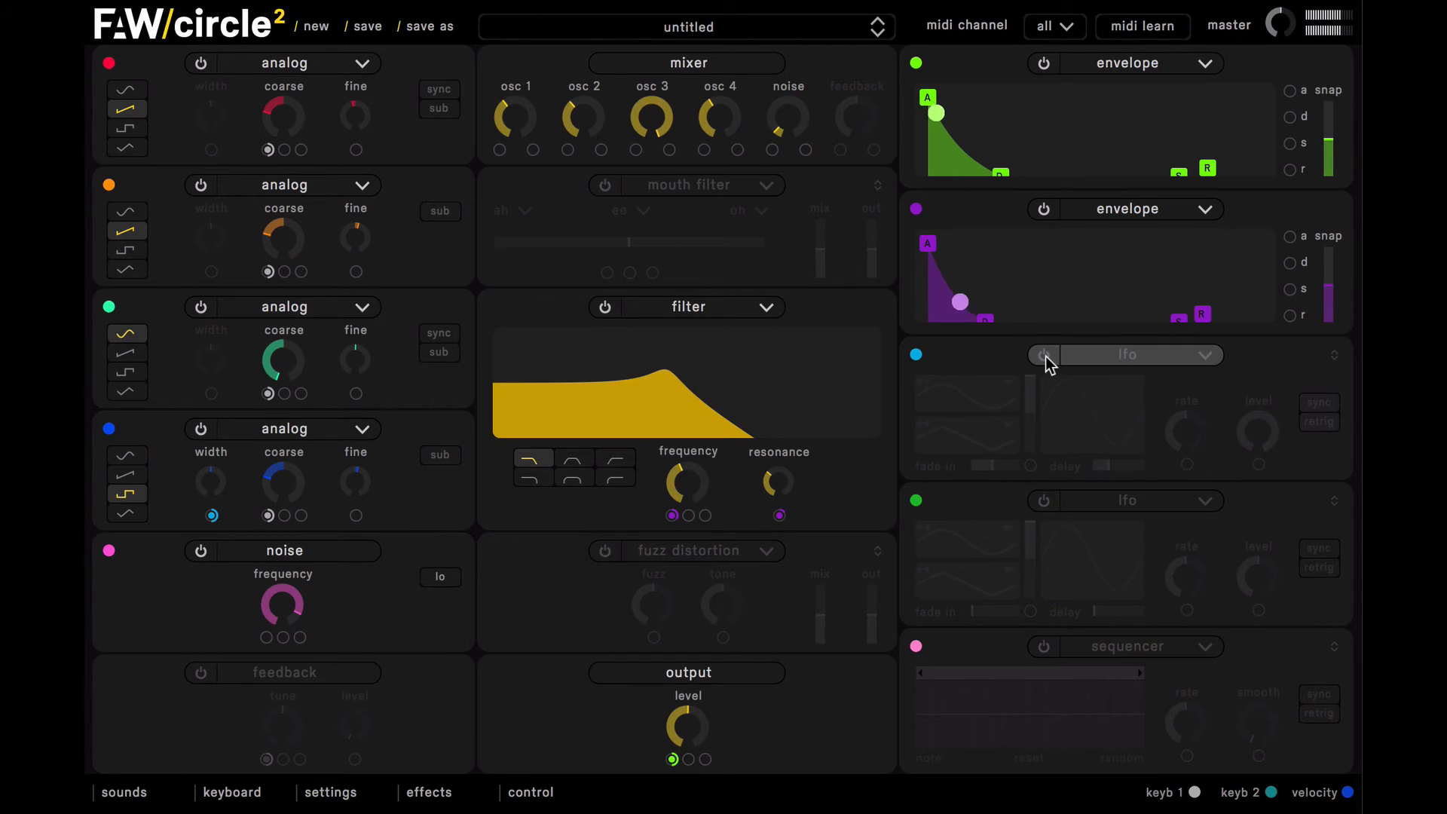
left_click(1045, 356)
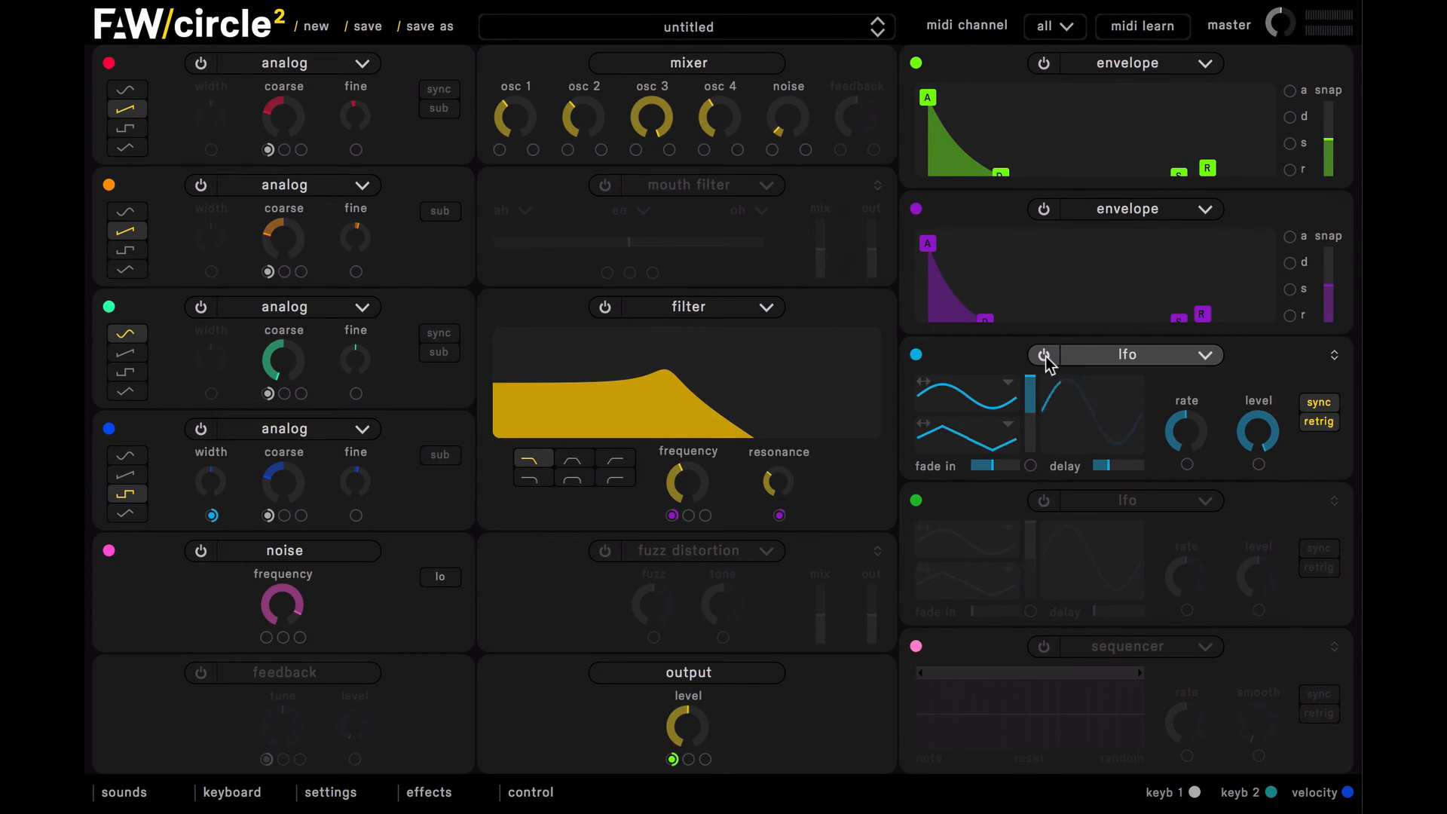
Step: Turn on the fuzz distortion and reduce its mix to about 30%
left_click(605, 552)
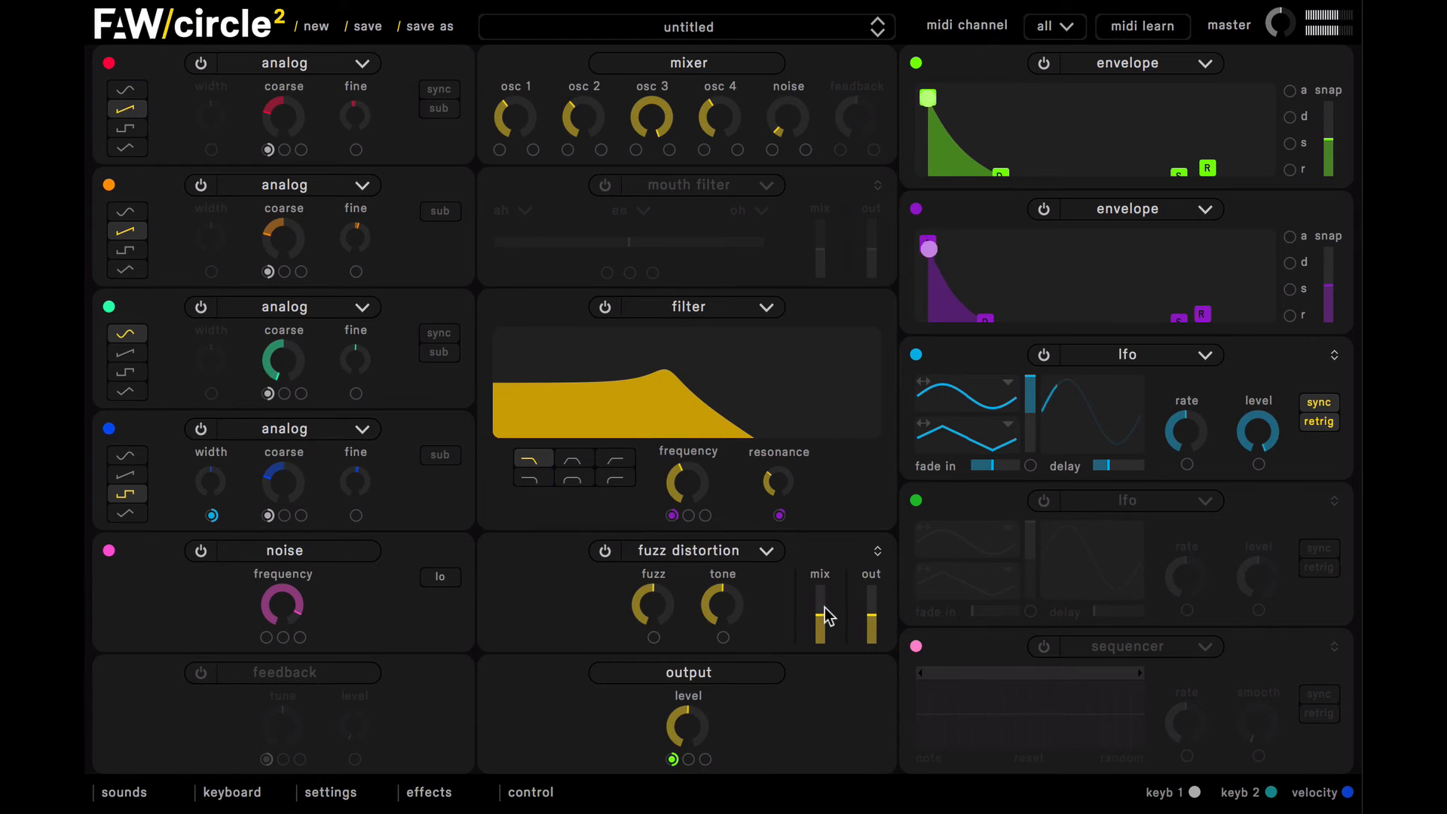
mouse_move(825, 617)
left_mouse_down()
mouse_move(821, 599)
mouse_move(823, 623)
left_mouse_up()
left_click_drag(819, 621, 820, 623)
left_click(823, 621)
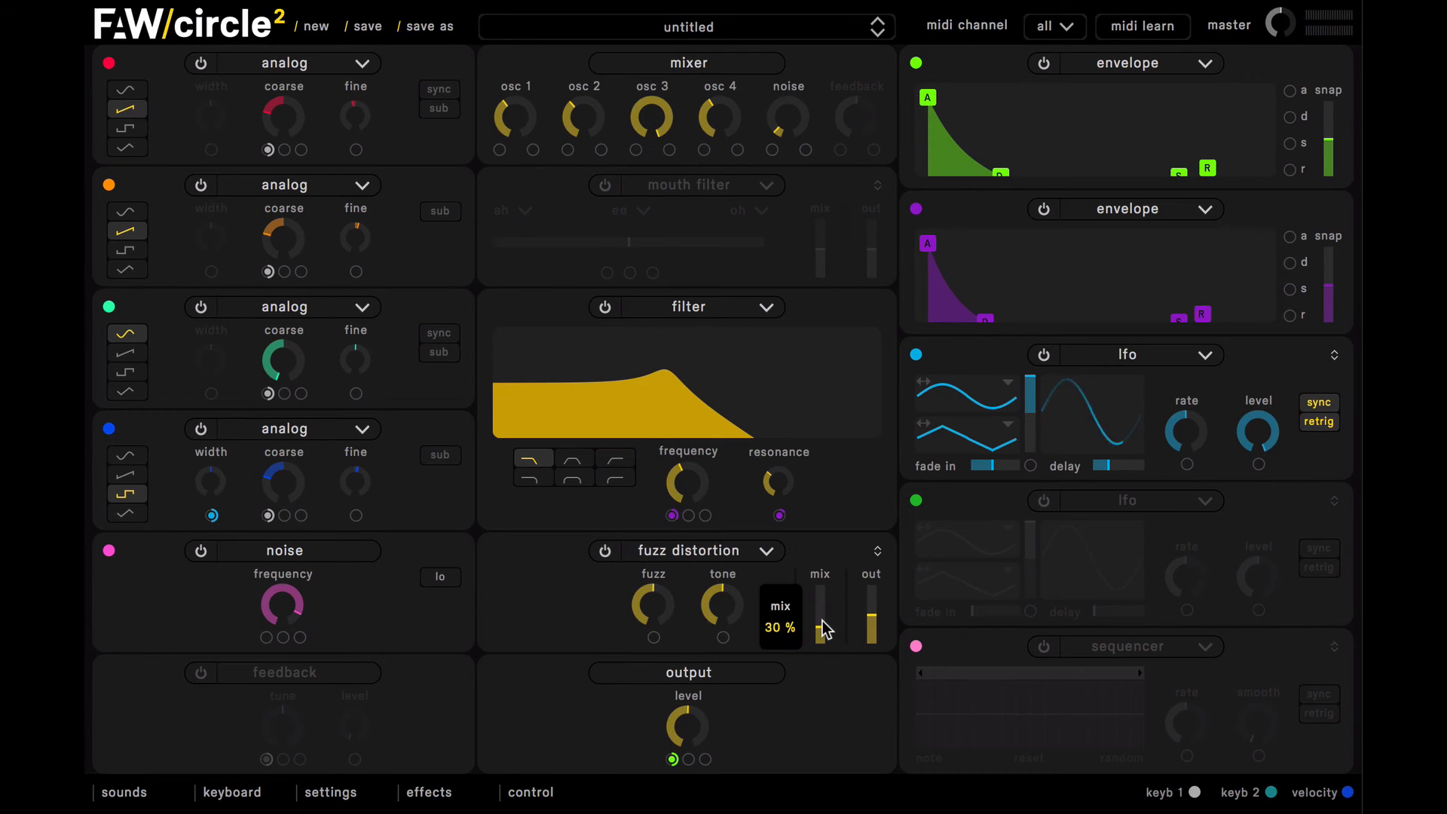
left_click_drag(824, 628, 824, 628)
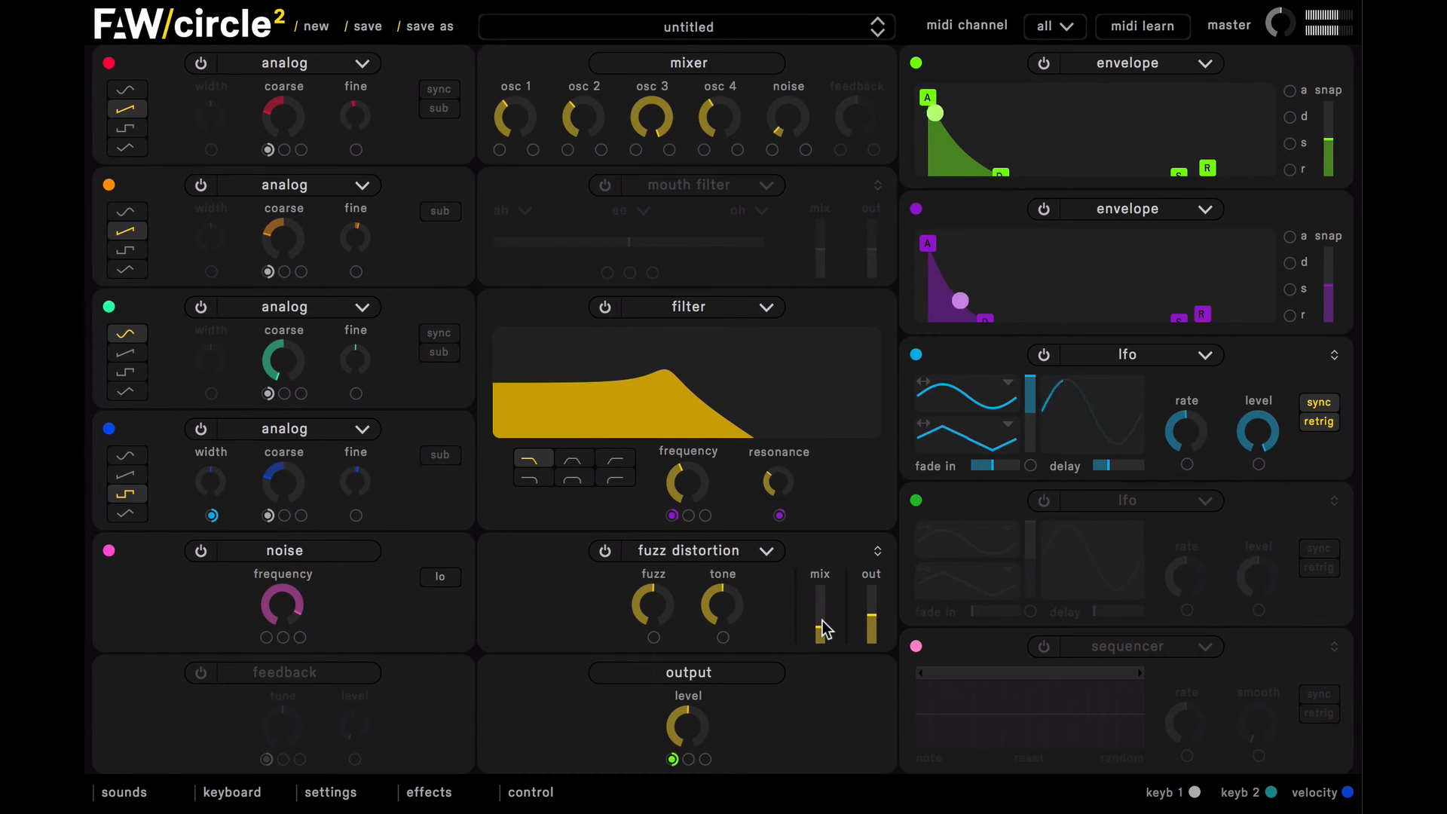
Step: Turn on the first effects slot and set it to tube distortion
left_click(429, 792)
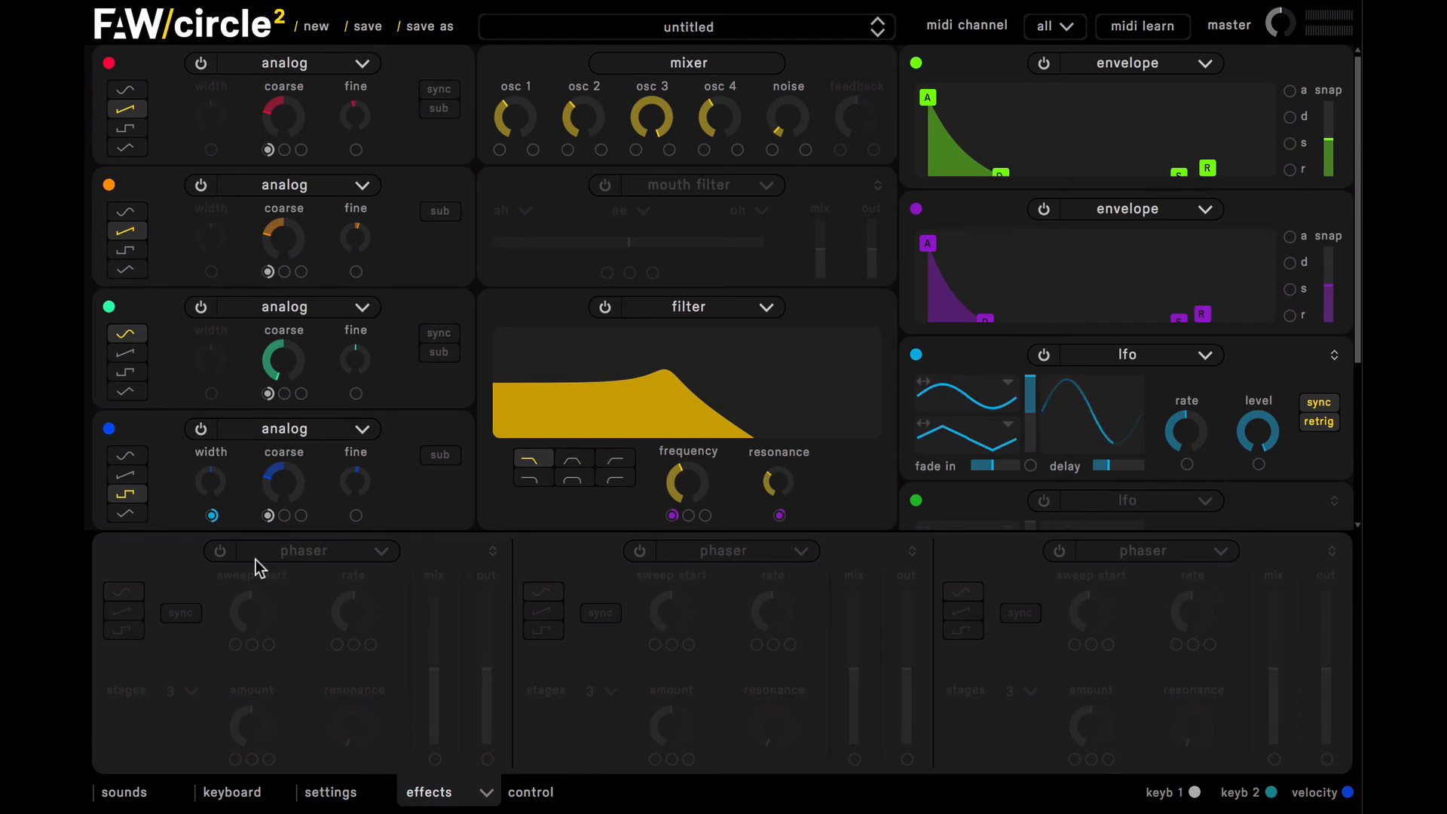
left_click(220, 551)
left_click(260, 551)
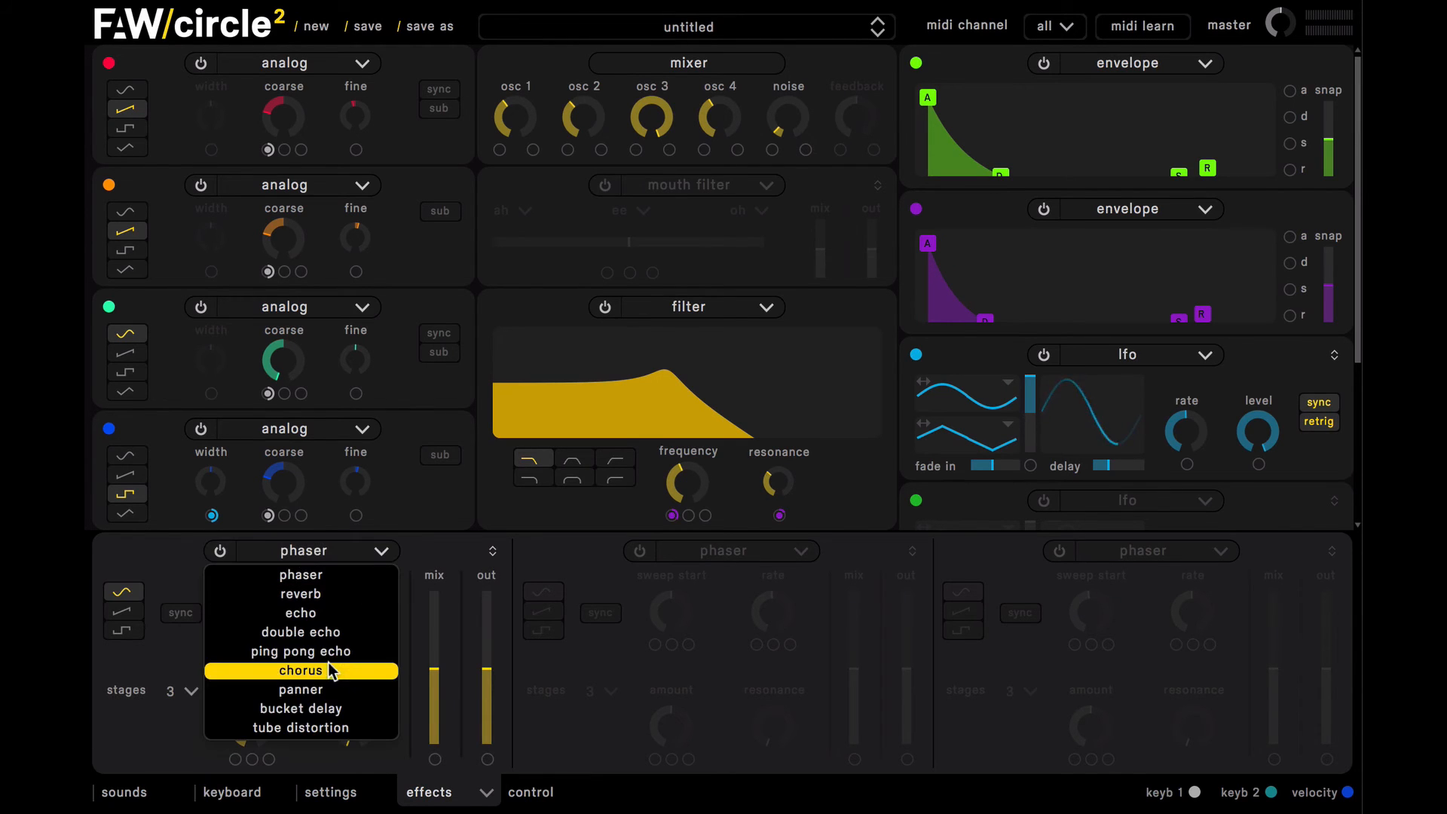
left_click(345, 730)
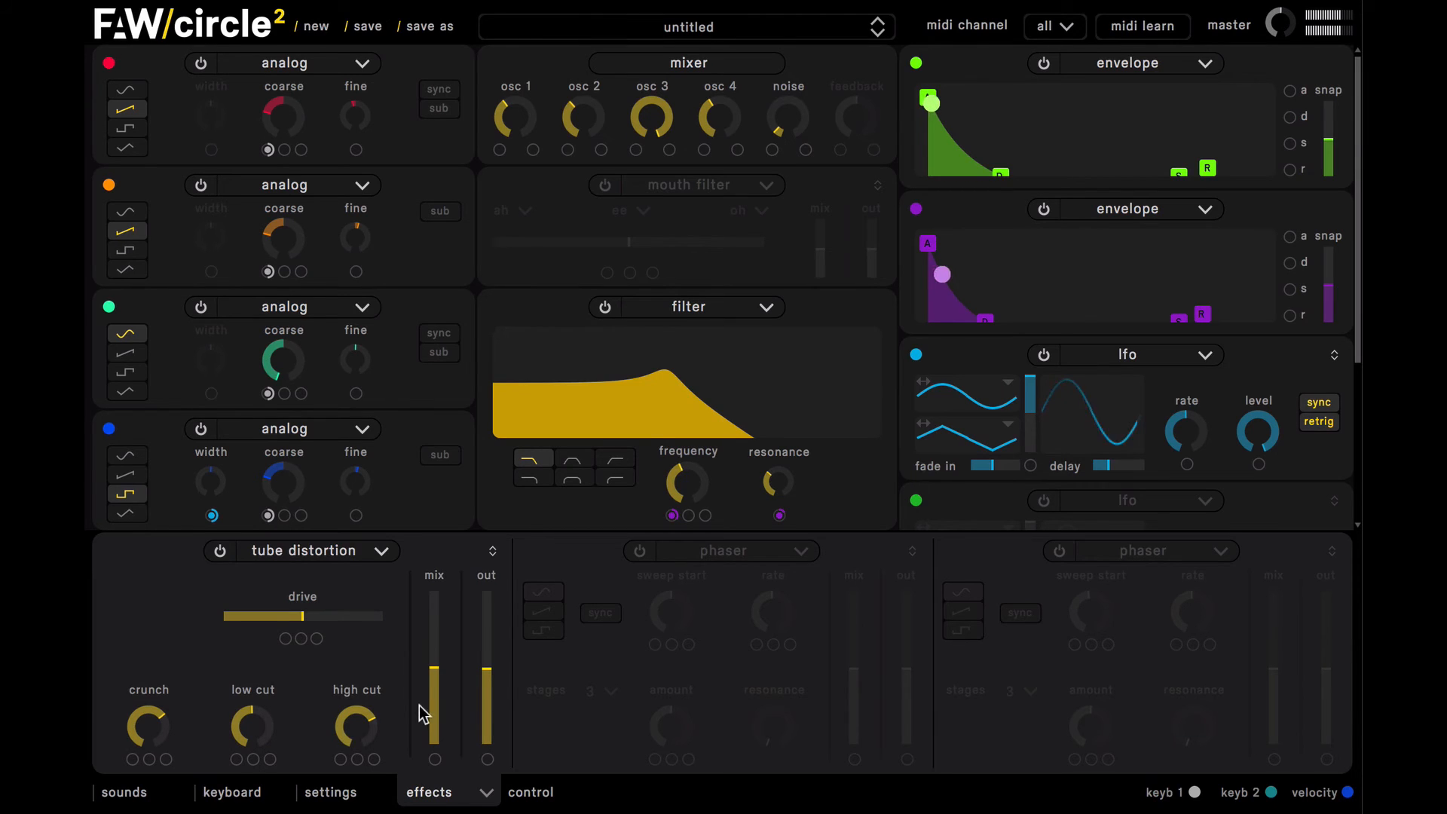
Step: Reduce the tube distortion's mix to about a quarter and raise its output volume above 75%
left_click(434, 628)
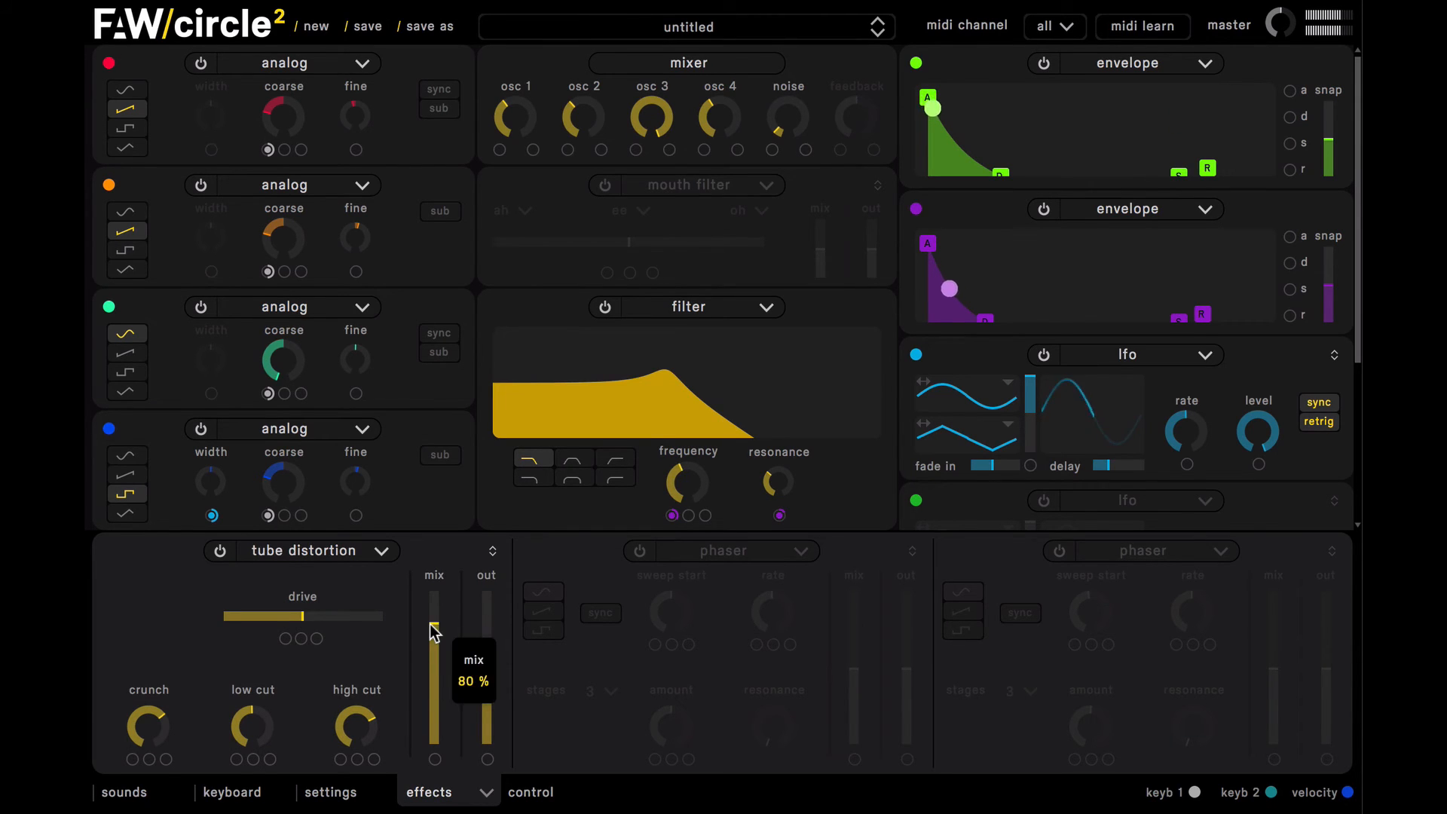
left_click(487, 637)
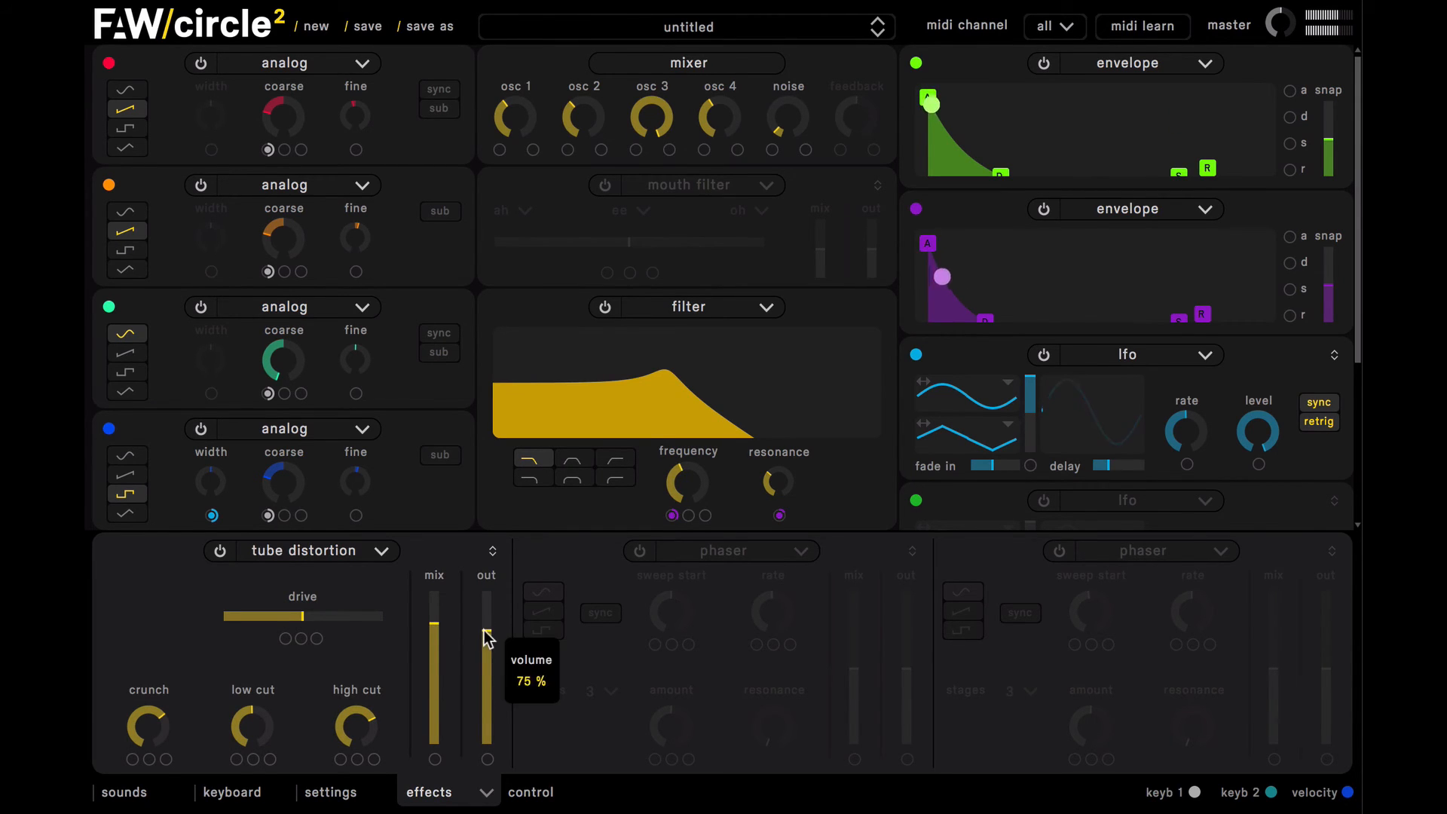
left_click_drag(435, 638, 437, 713)
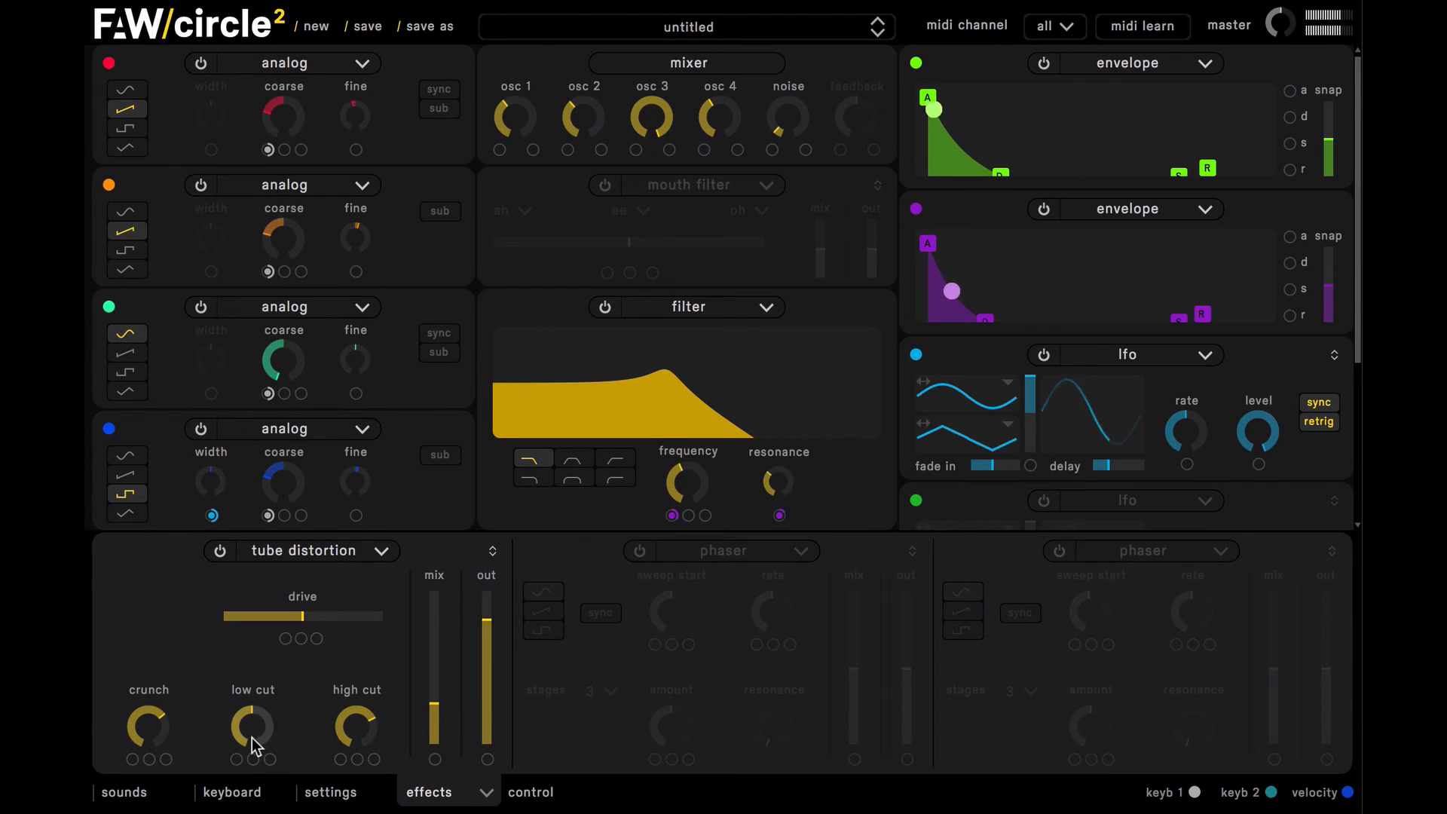
mouse_move(436, 705)
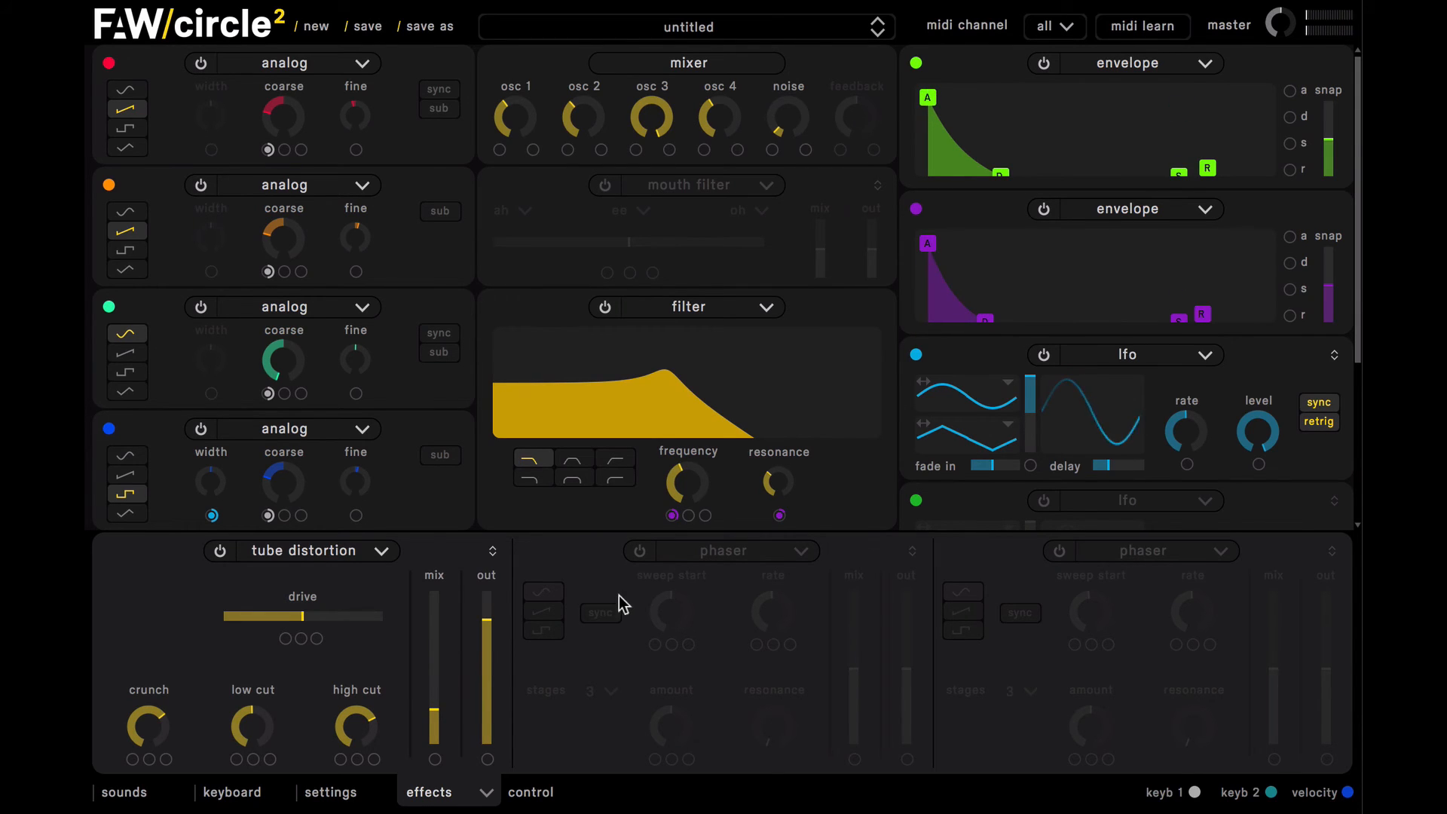
Step: Turn on the second effect slot as a ping pong echo and load its medium preset
left_click(640, 552)
left_click(748, 554)
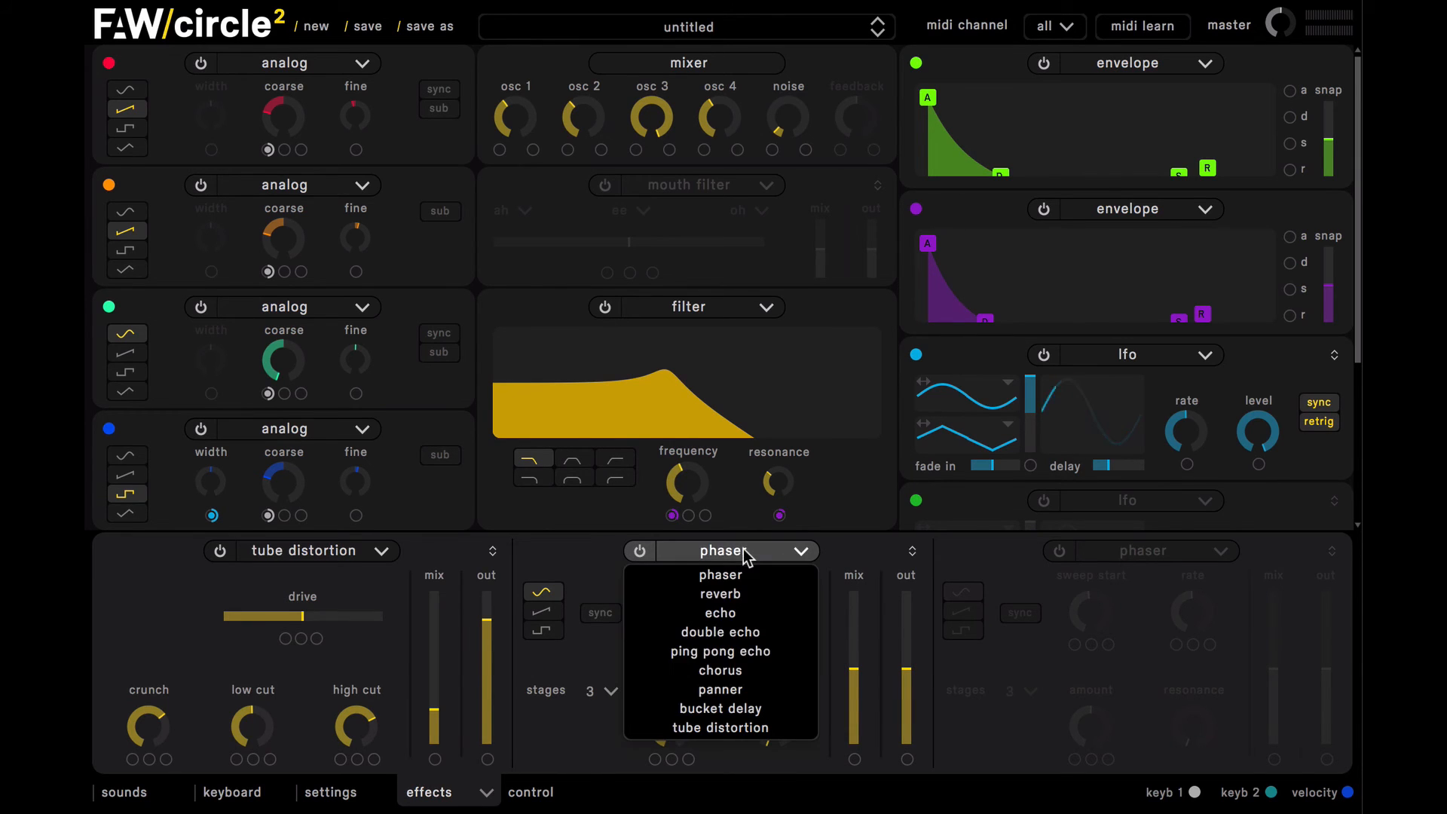
left_click(773, 663)
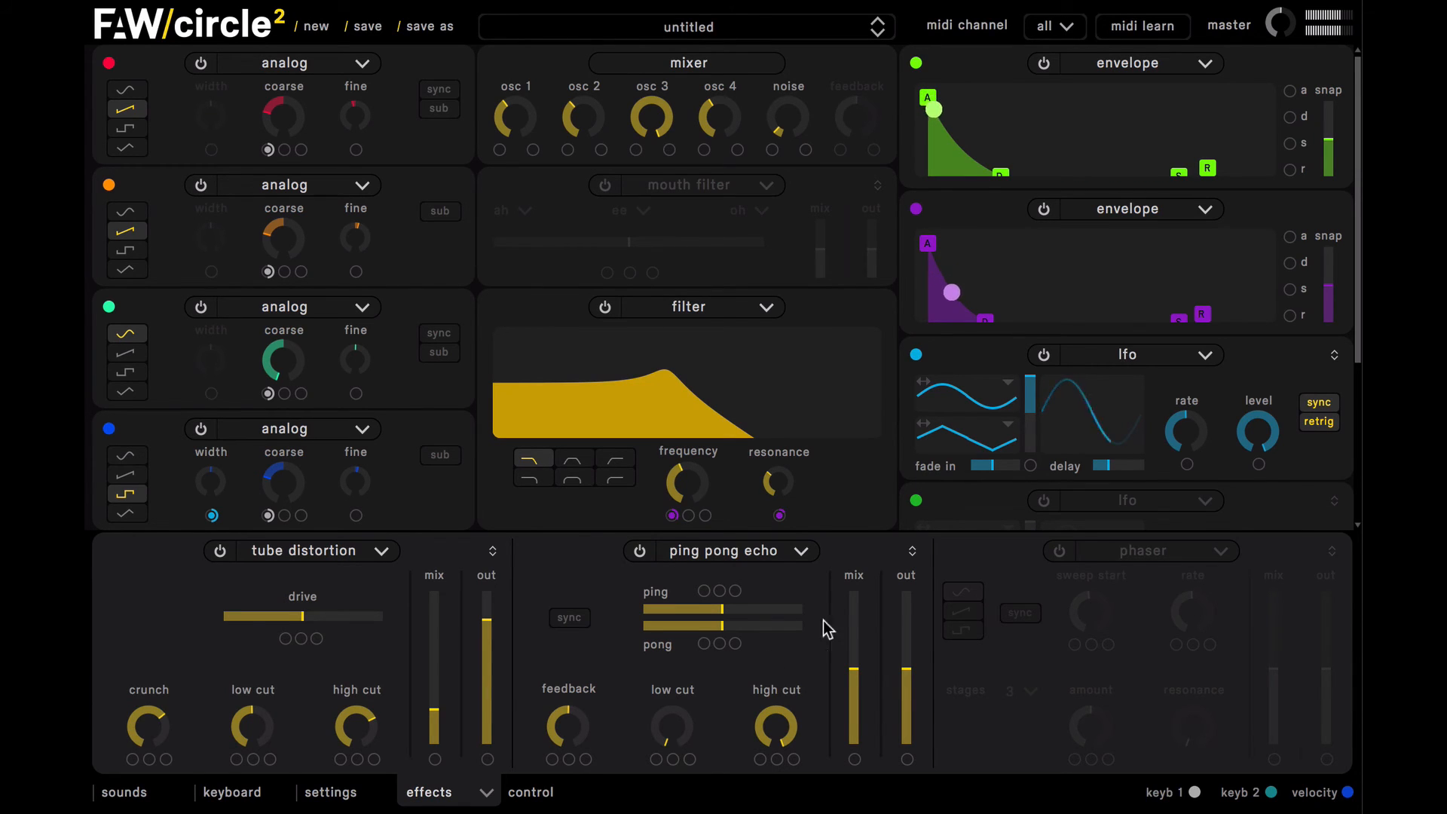
left_click(891, 553)
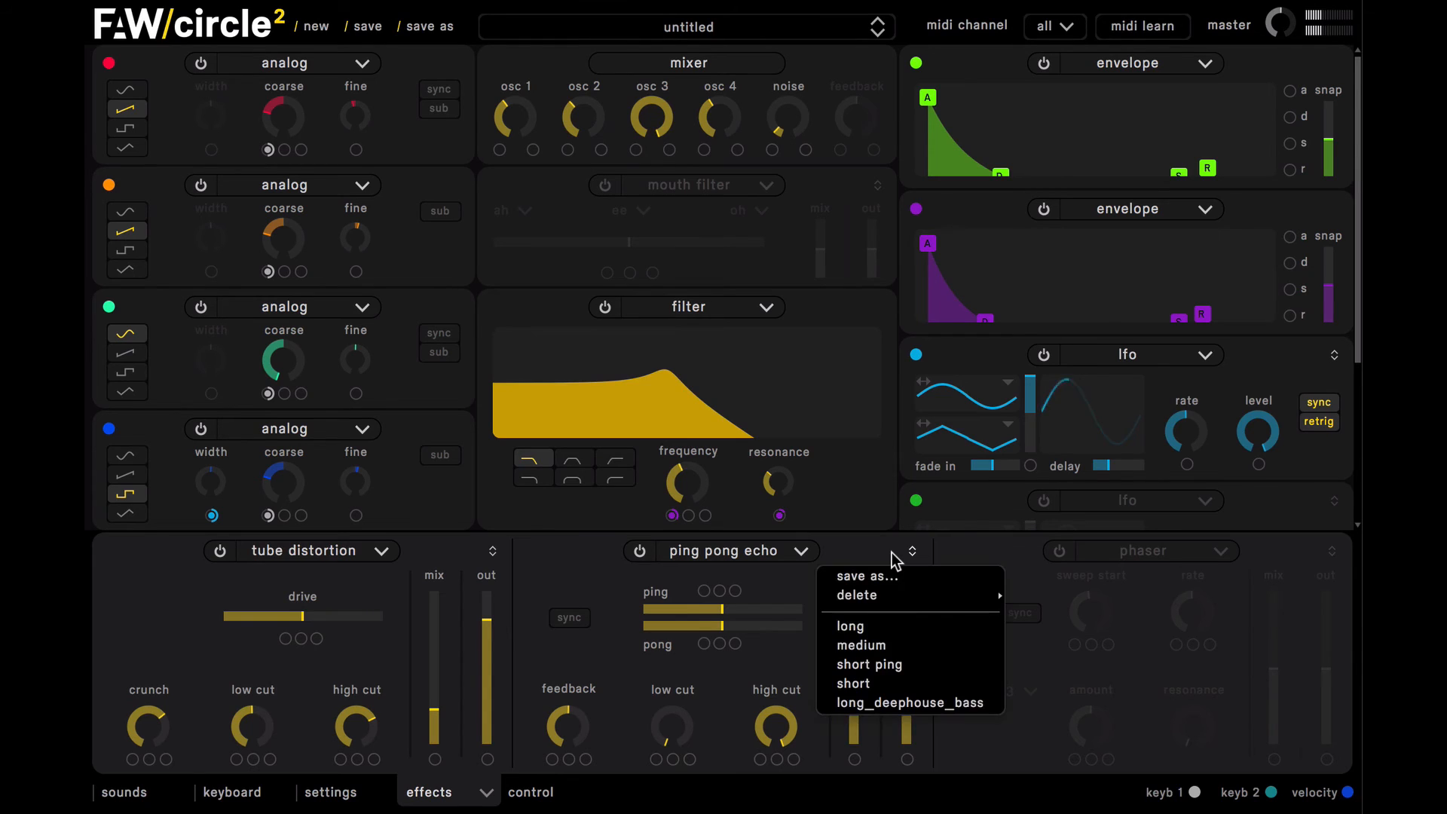
left_click(898, 645)
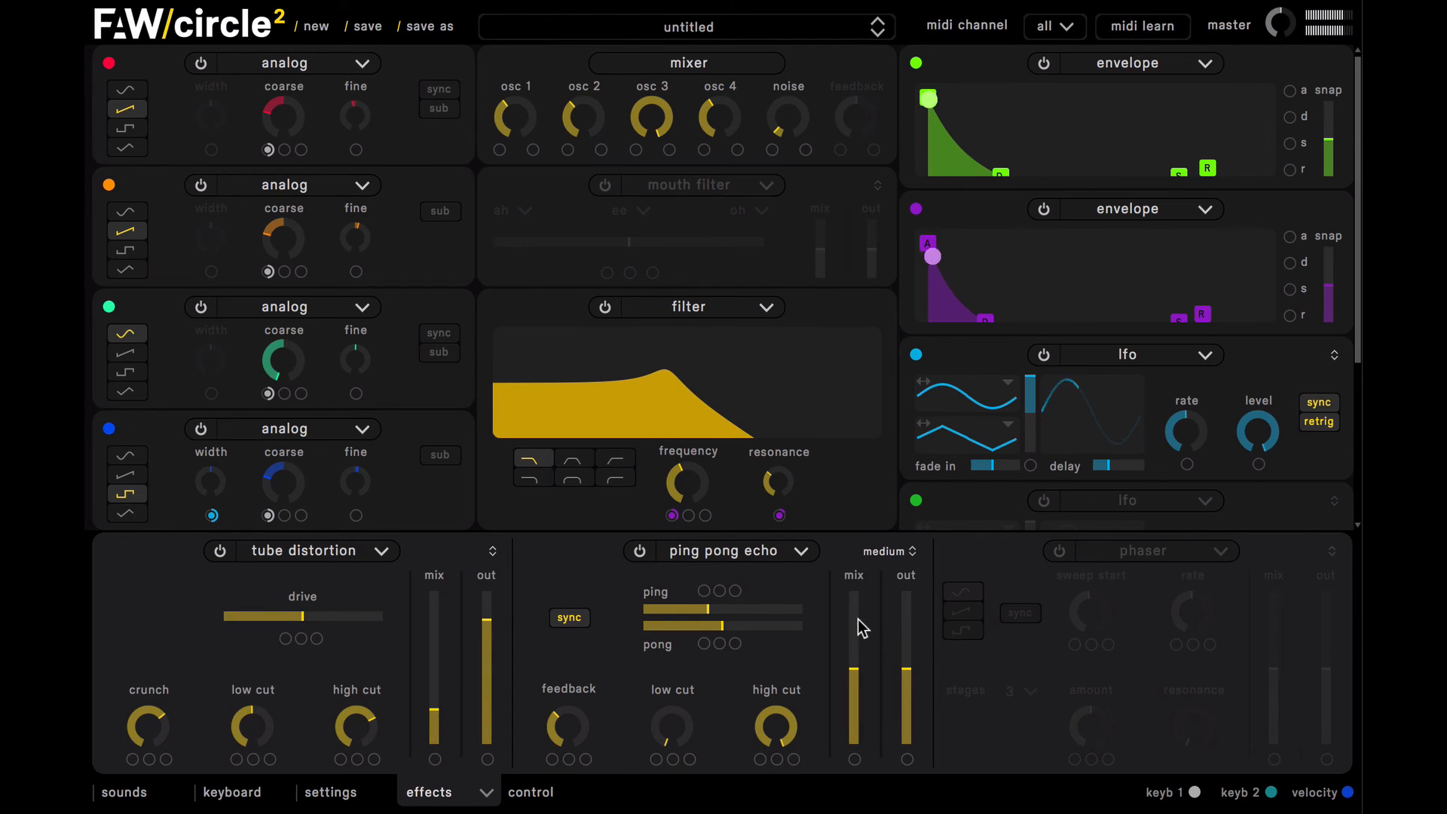
Step: Audition the ping pong echo at full mix, return the mix to about half, and raise its low cut to nearly midway
left_click_drag(857, 628, 855, 561)
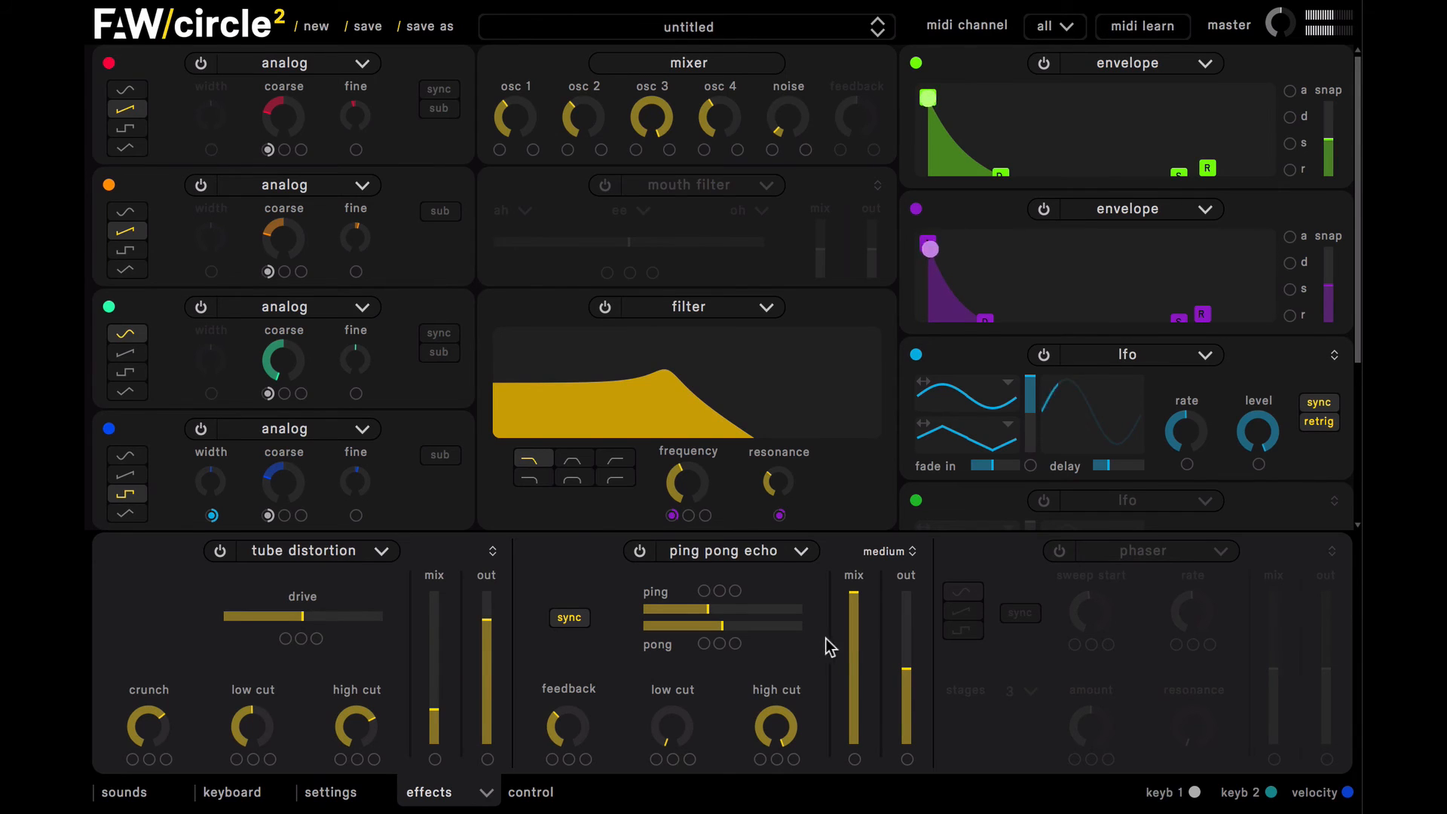
mouse_move(567, 733)
mouse_move(857, 644)
left_mouse_down()
mouse_move(854, 682)
mouse_move(853, 662)
left_mouse_up()
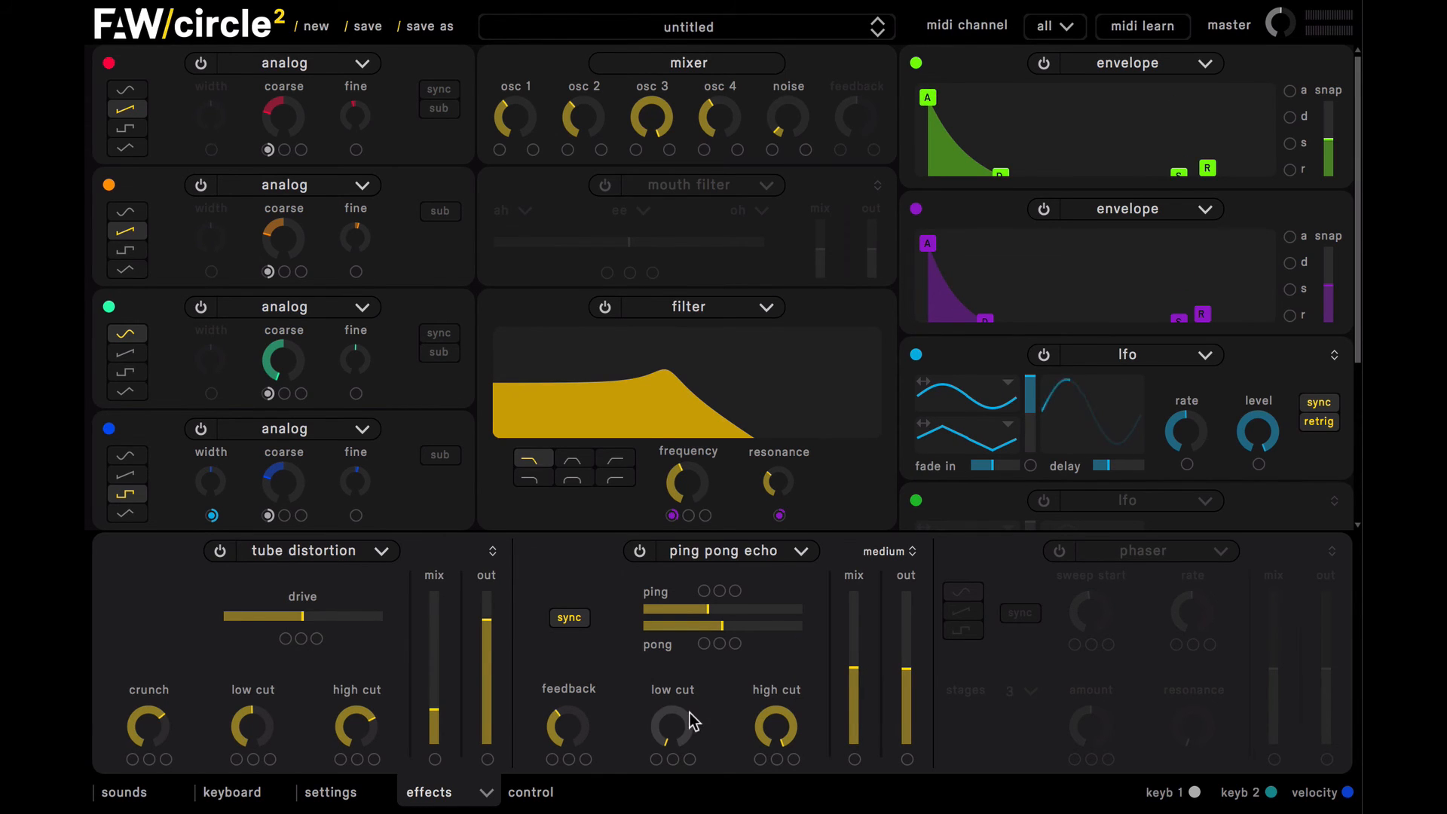
left_click_drag(681, 731, 650, 596)
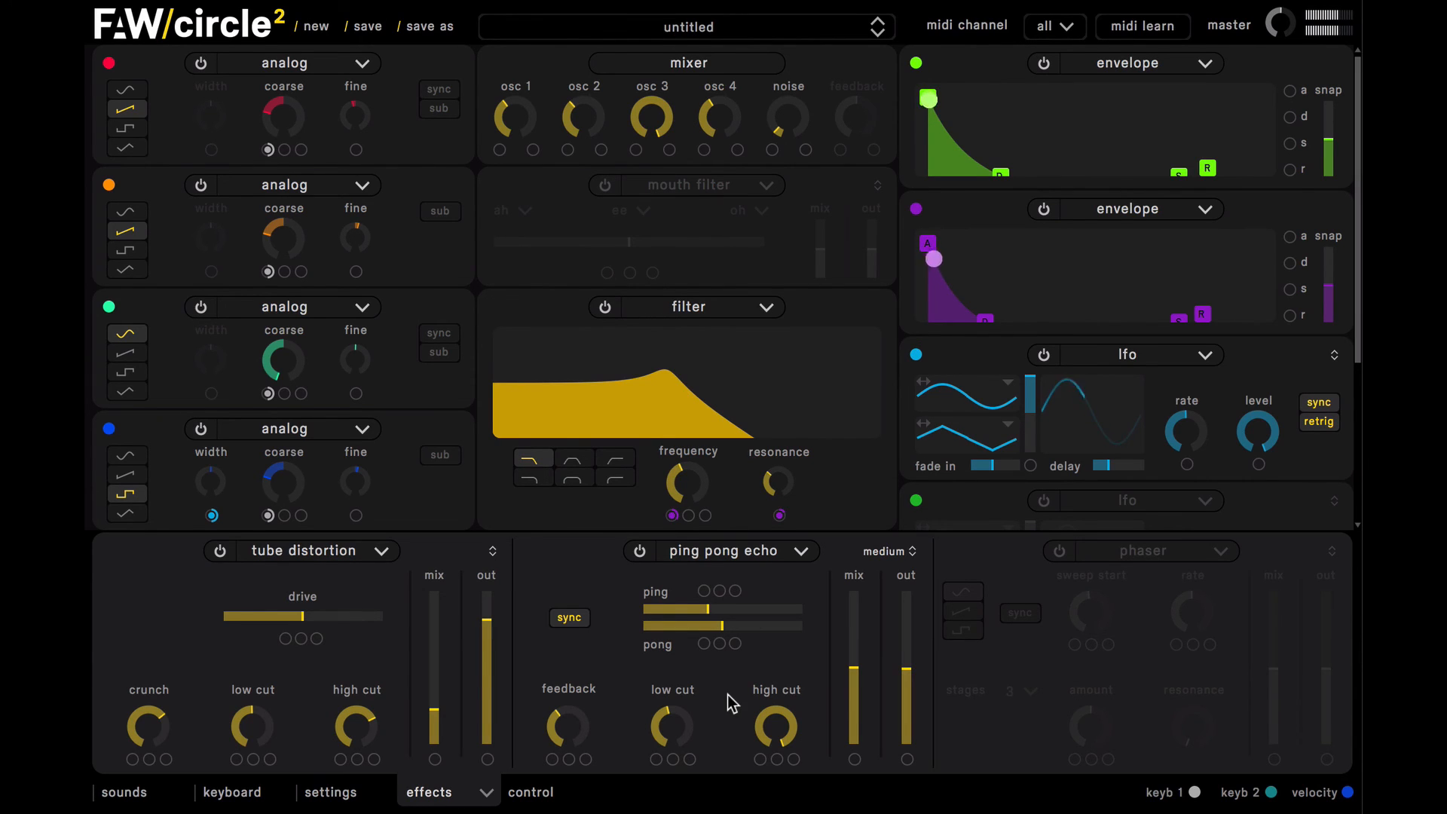
Step: Save the current ping pong echo settings as a new snapshot named locut_med
left_click(900, 550)
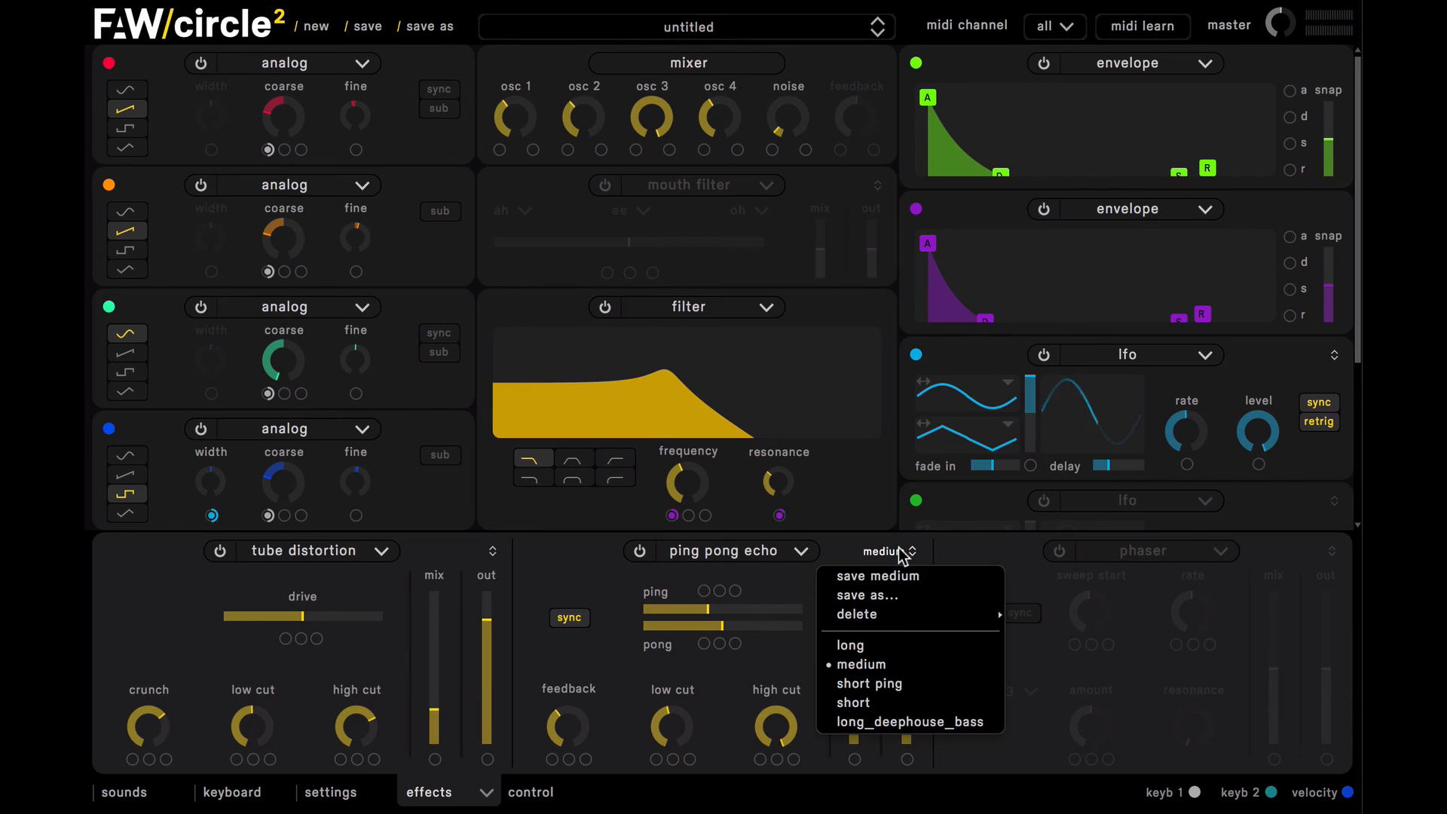
left_click(892, 599)
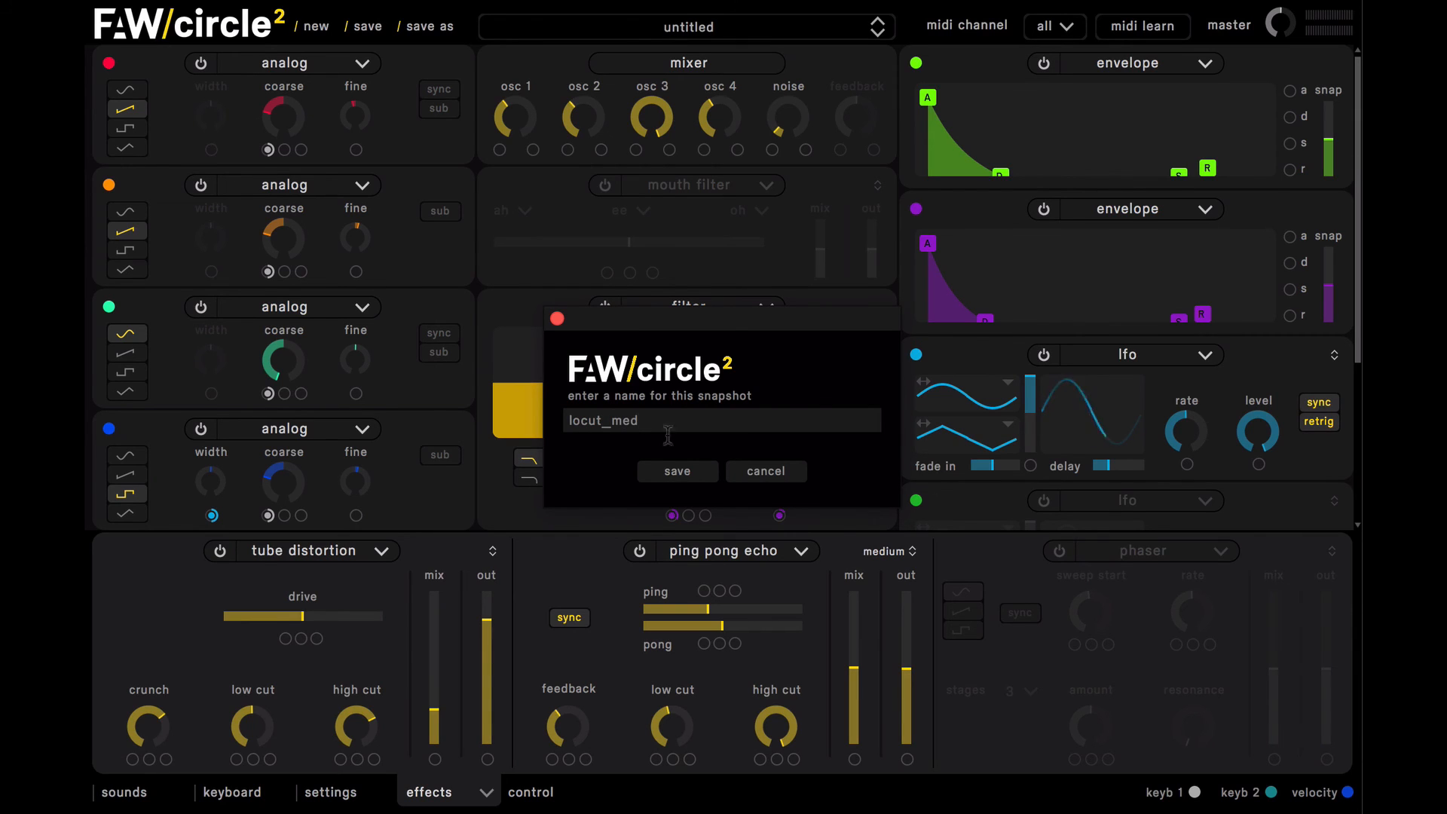
left_click(674, 471)
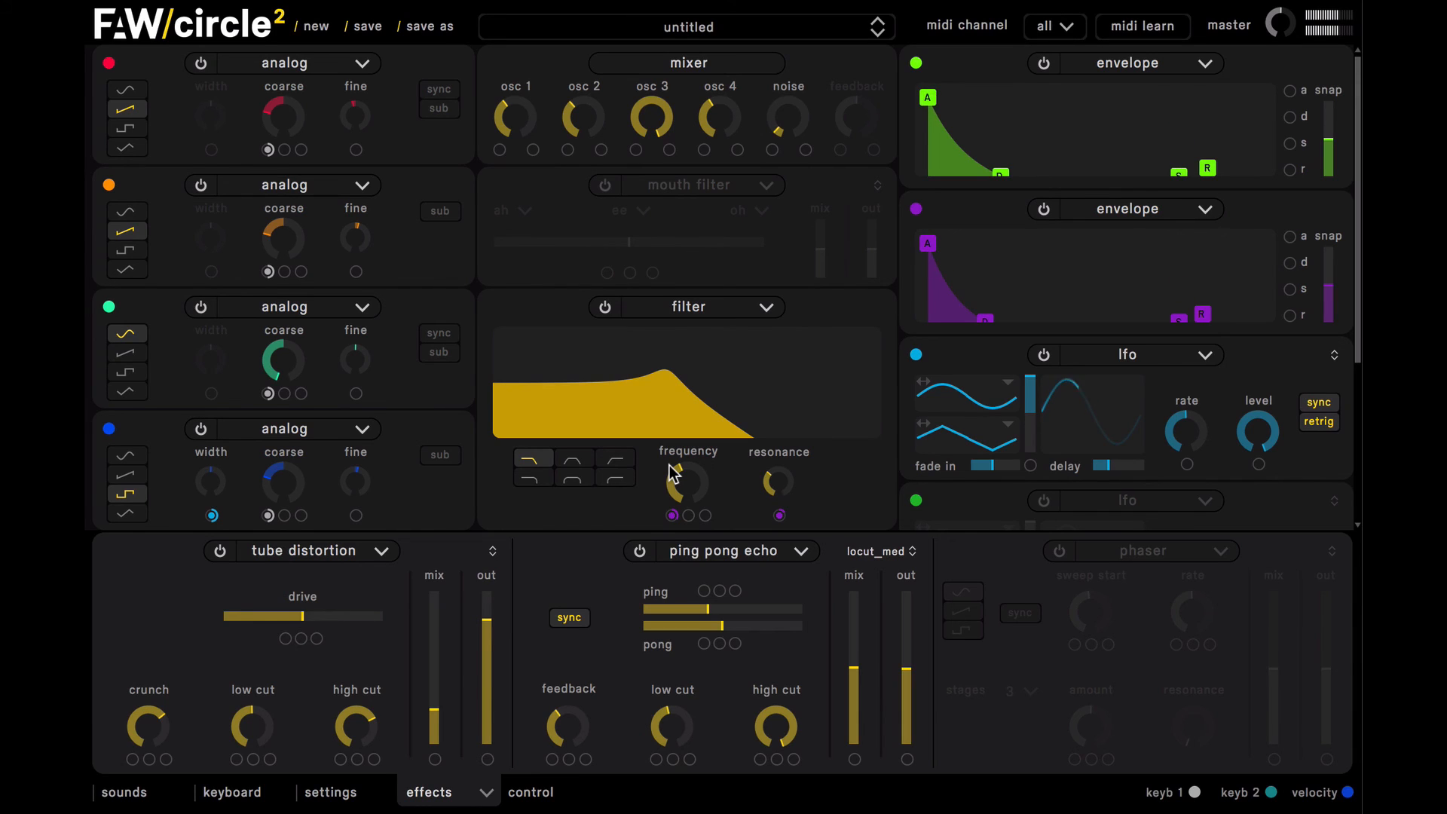
Step: Turn on the third effect slot and set it to reverb
left_click(1059, 551)
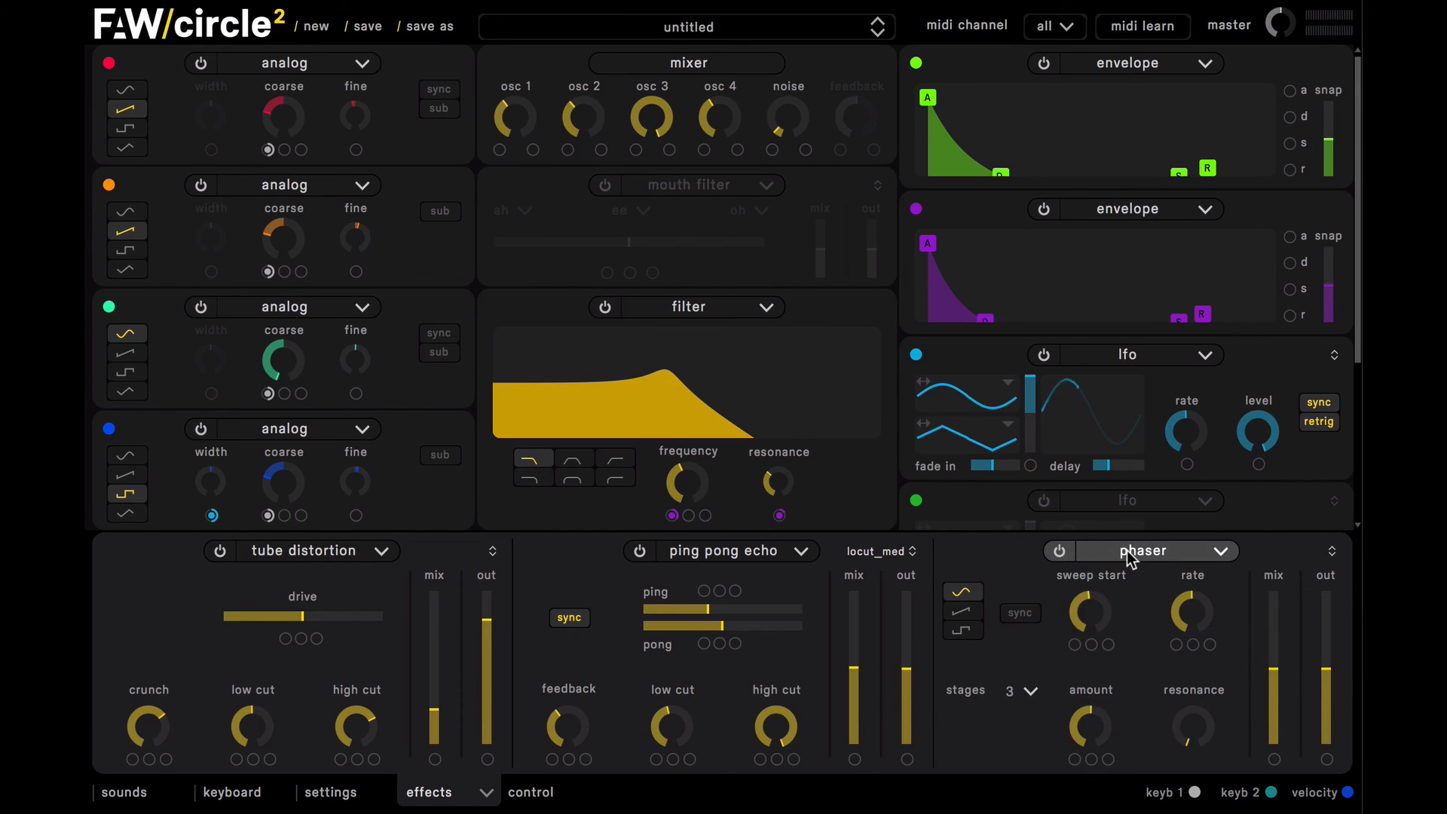
left_click(1131, 559)
left_click(1140, 597)
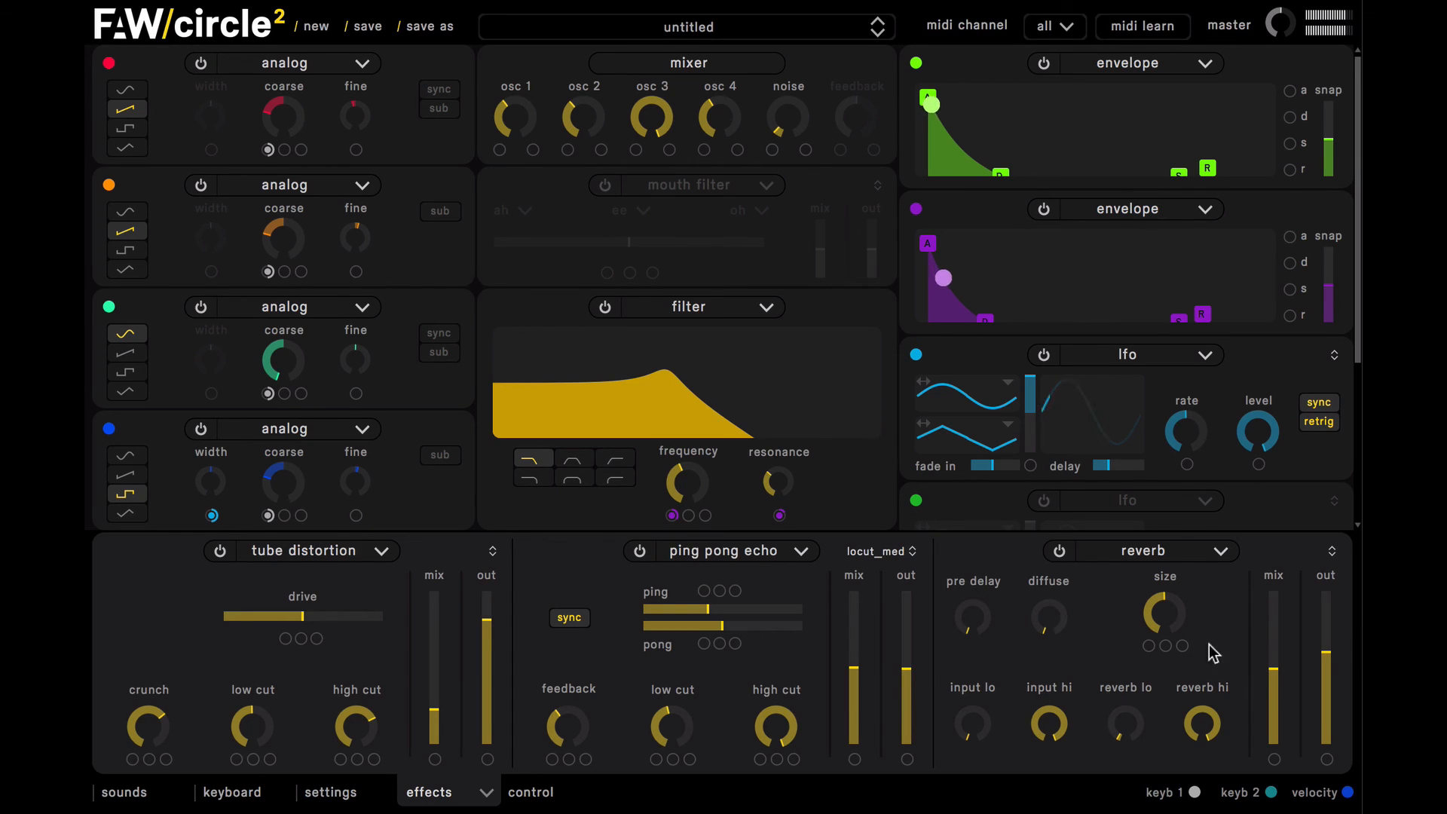
Step: Raise the reverb's diffuse to about three quarters, its mix and output above 80%, and set its size to 0.680
left_click_drag(1050, 620, 978, 393)
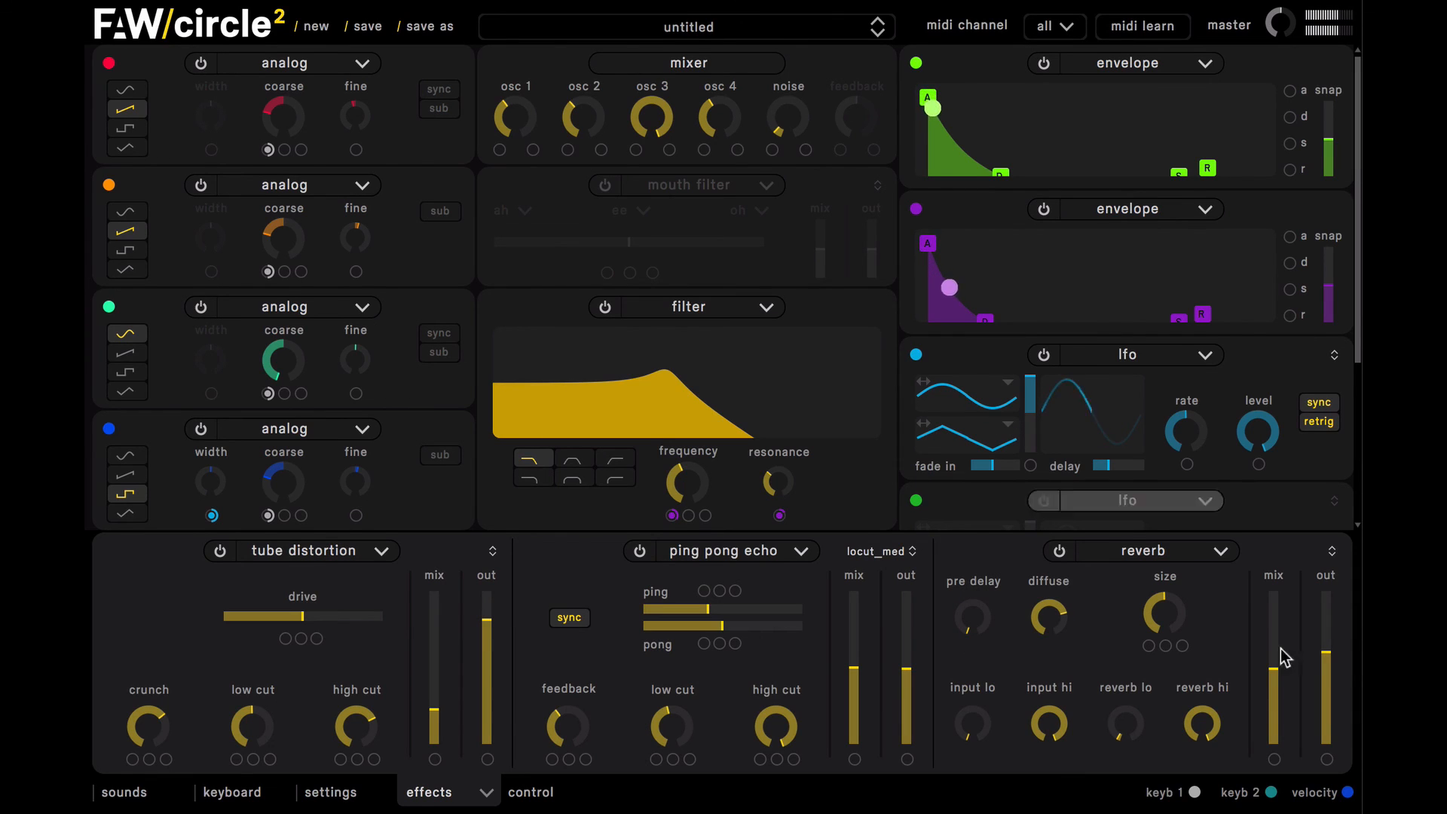
left_click_drag(1272, 647, 1326, 611)
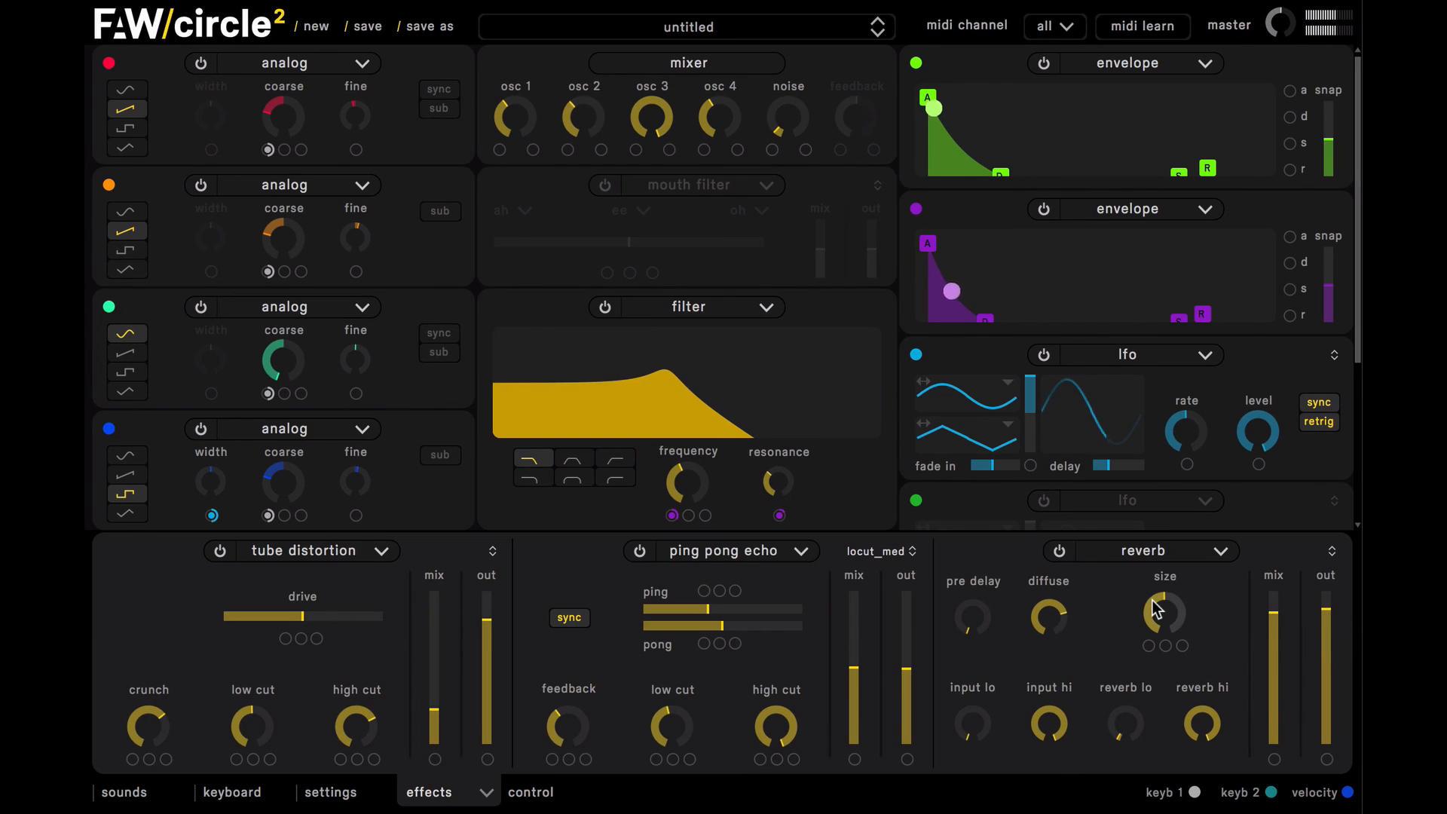
left_click(1151, 576)
left_click_drag(1151, 582, 1169, 585)
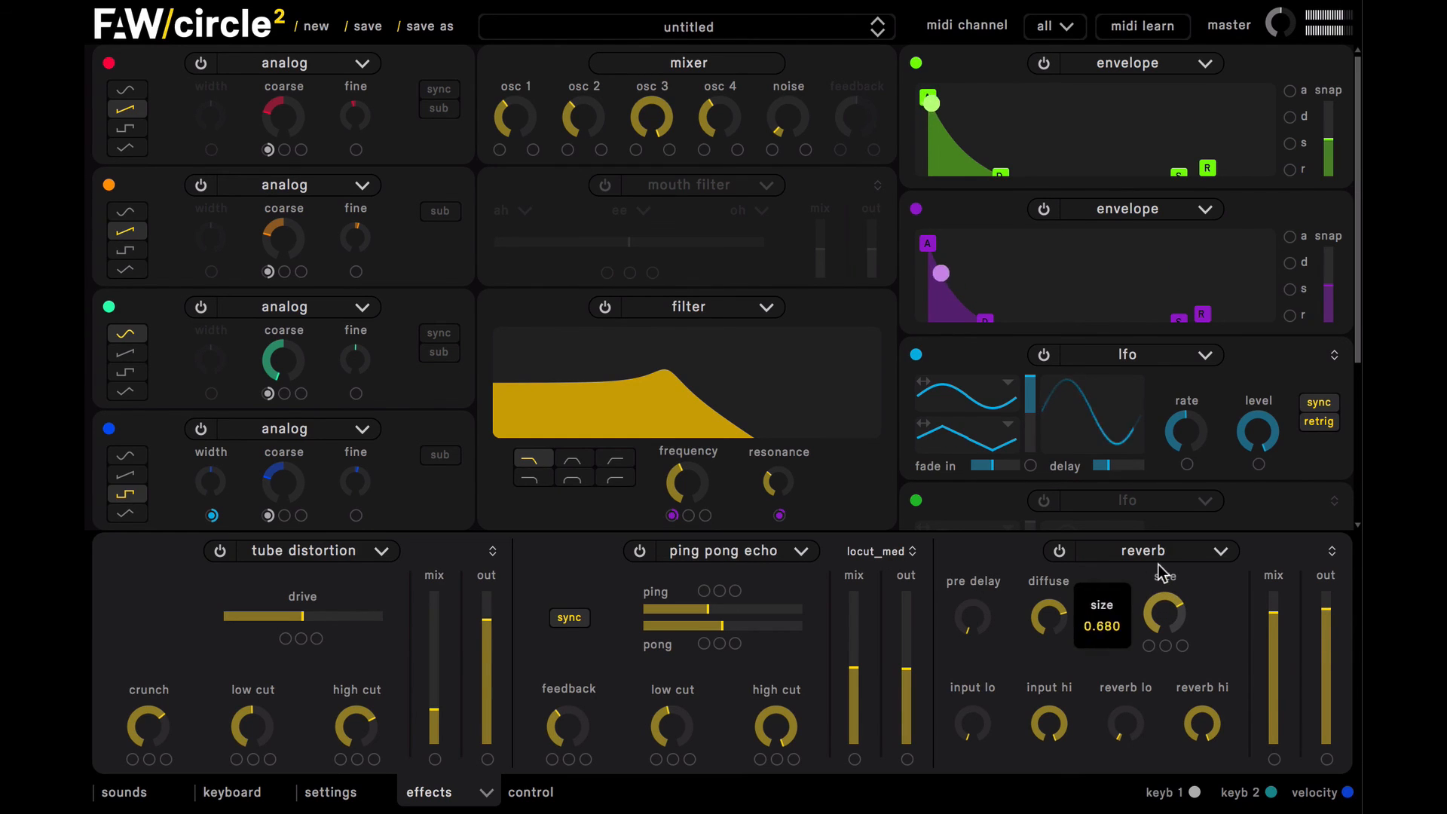
Step: Balance the reverb with mix and reverb lo at about a third, size just above half, and output at about 80%
mouse_move(1326, 632)
left_mouse_down()
mouse_move(1331, 679)
mouse_move(1329, 625)
left_mouse_up()
left_click(1275, 676)
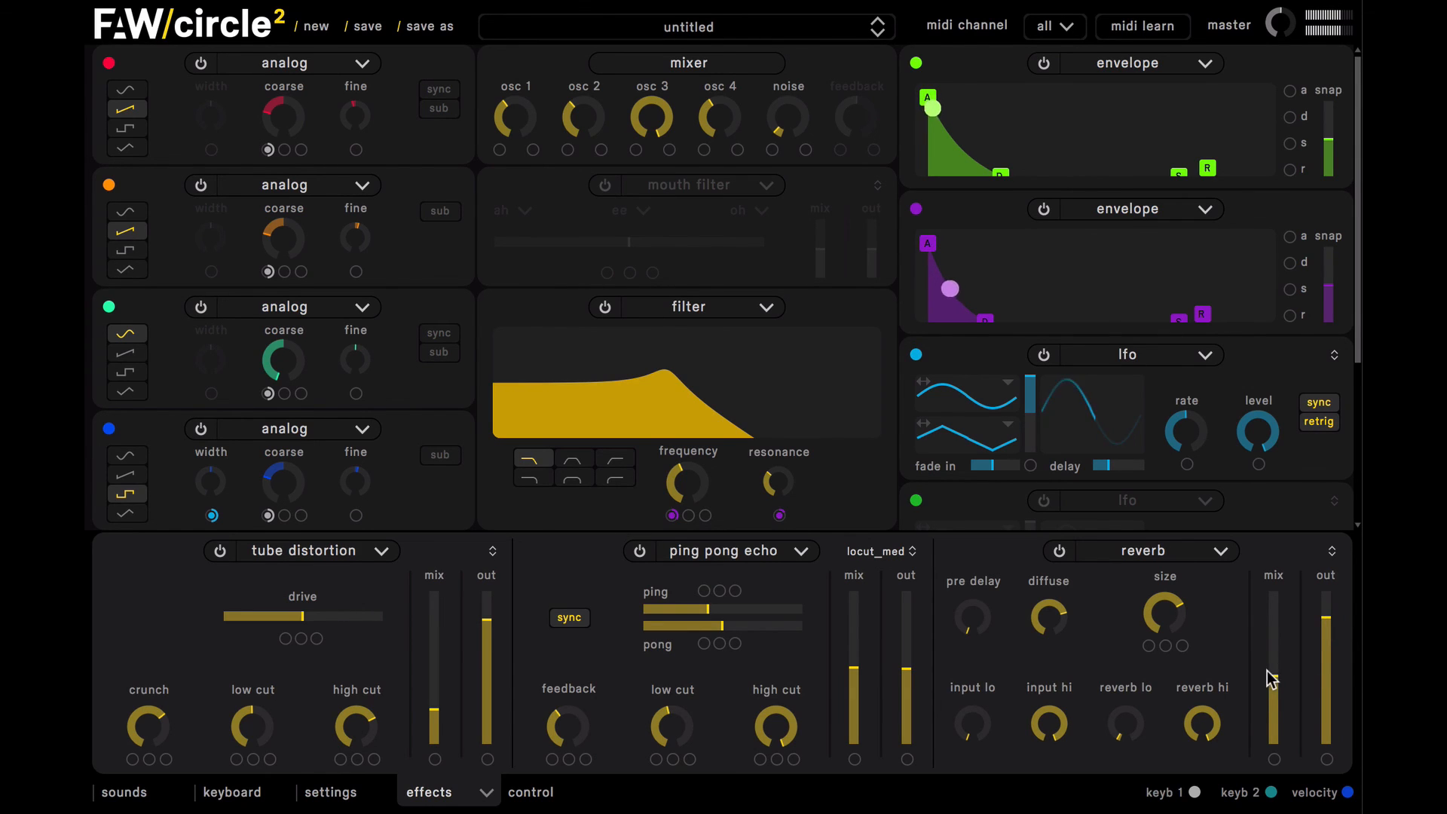
left_click(1274, 675)
left_click_drag(1131, 724, 1114, 663)
left_click(1275, 691)
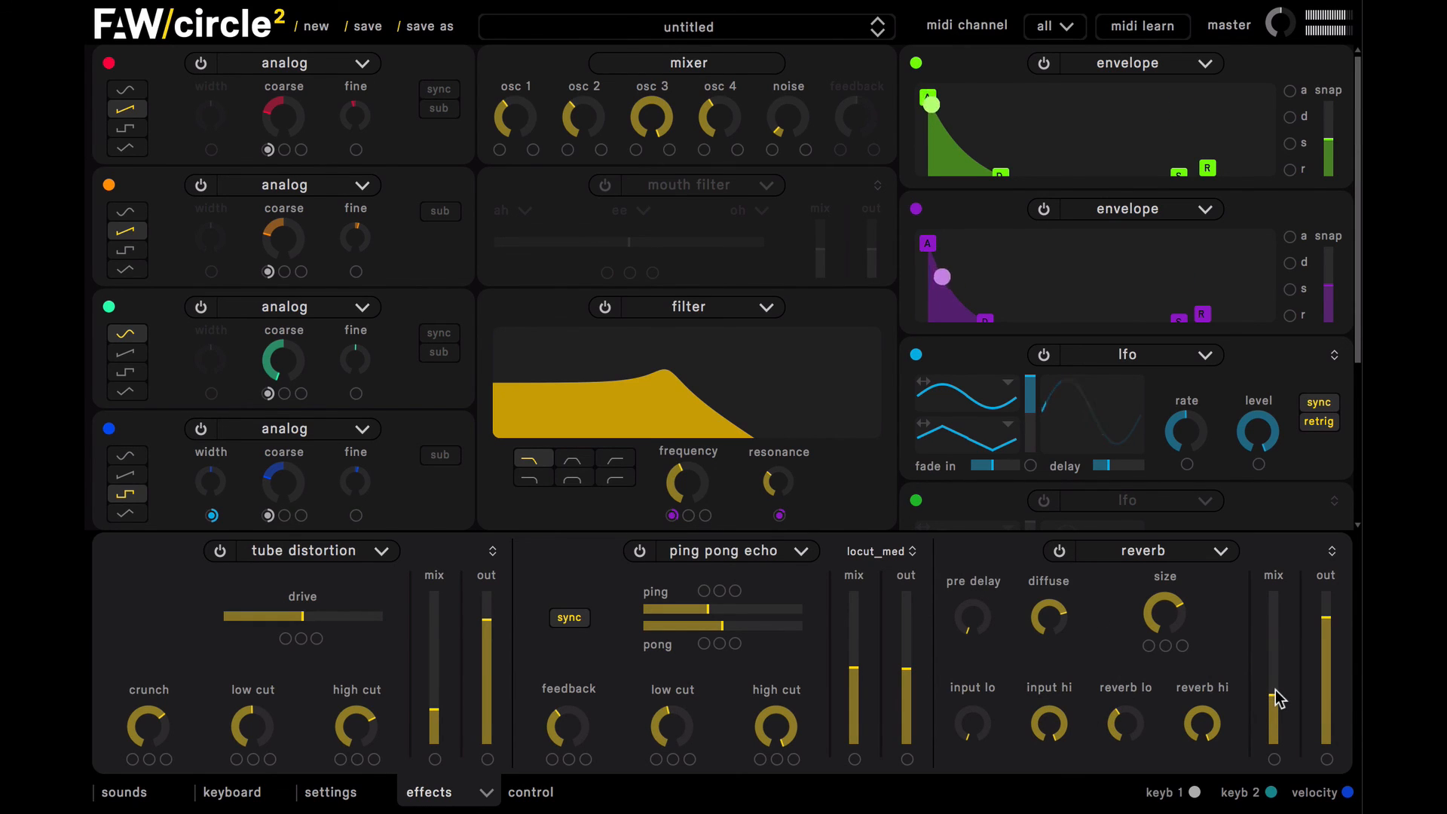
left_click_drag(1165, 604, 1171, 640)
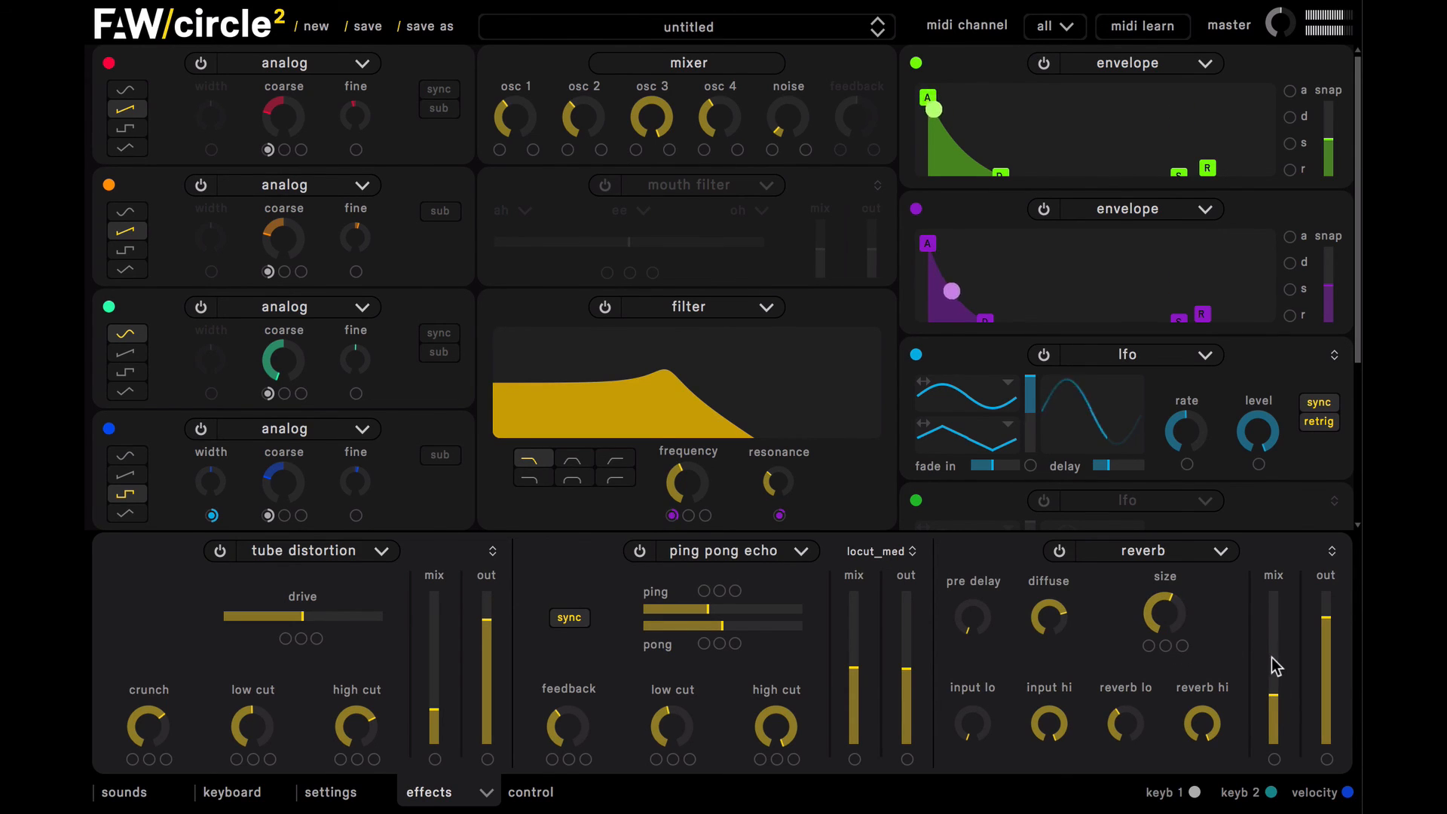
left_click_drag(1326, 619, 1326, 621)
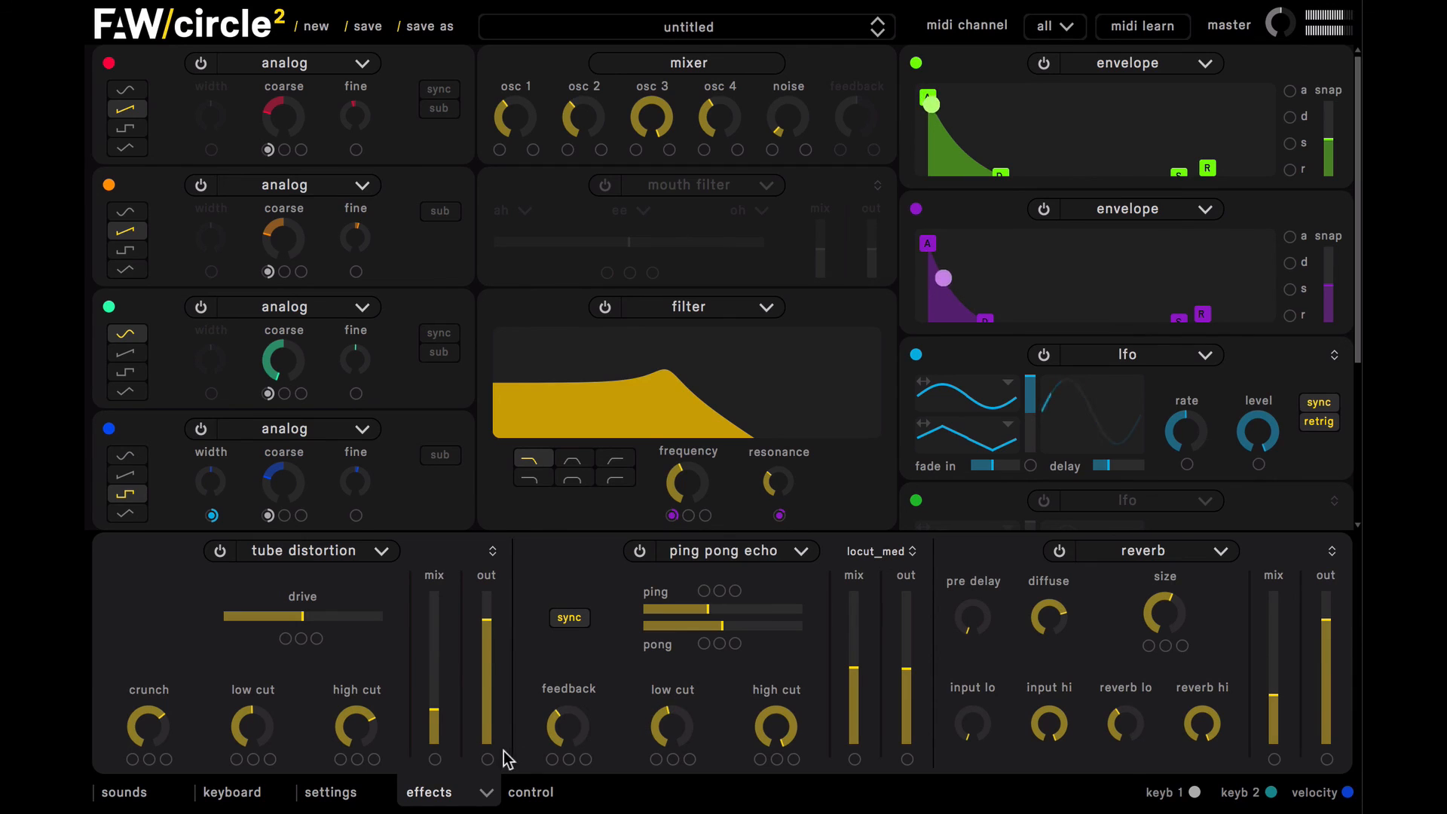
Step: Lower the reverb's mix to just under a quarter and close the effects section
left_click(443, 794)
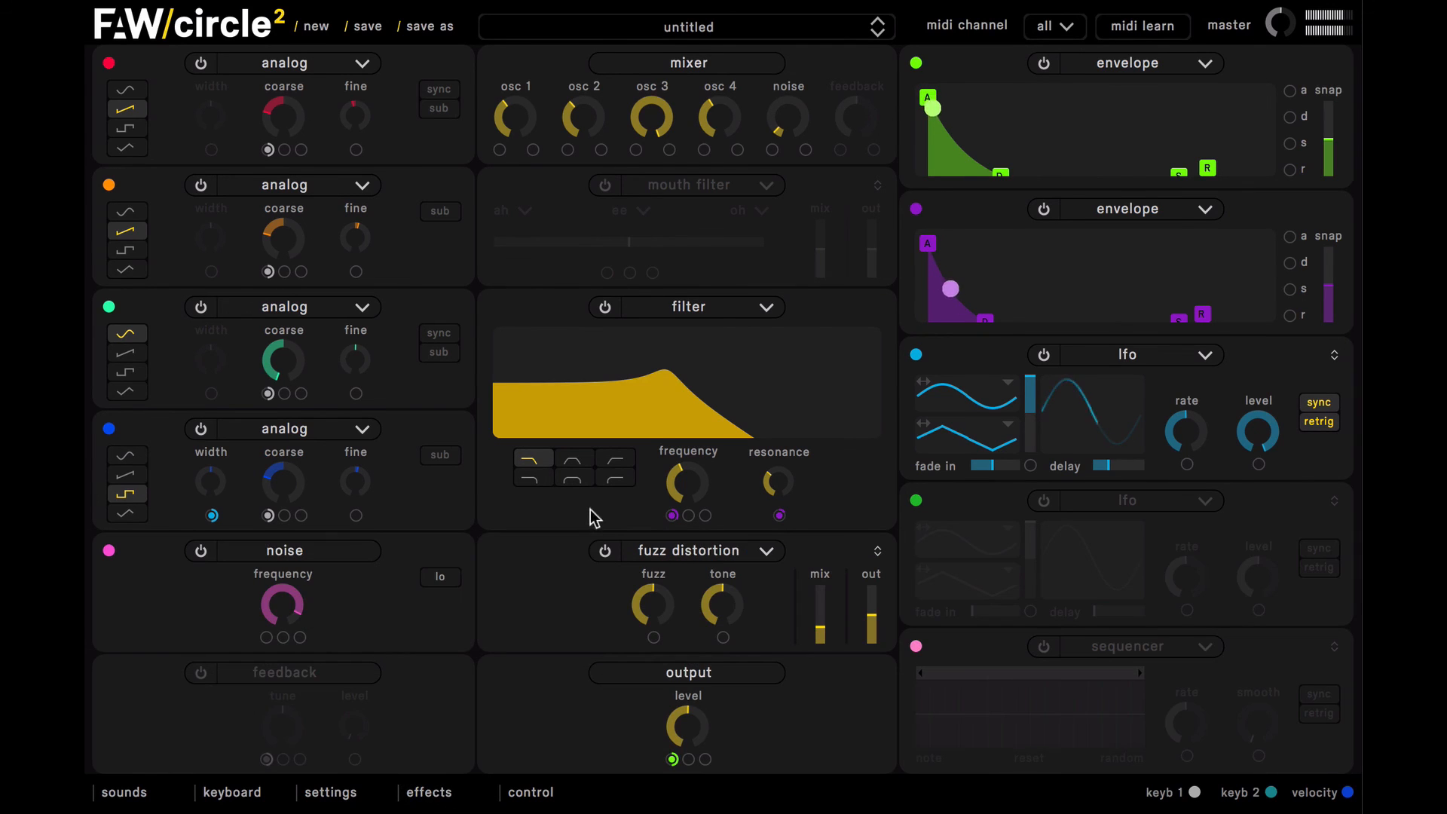
left_click(441, 794)
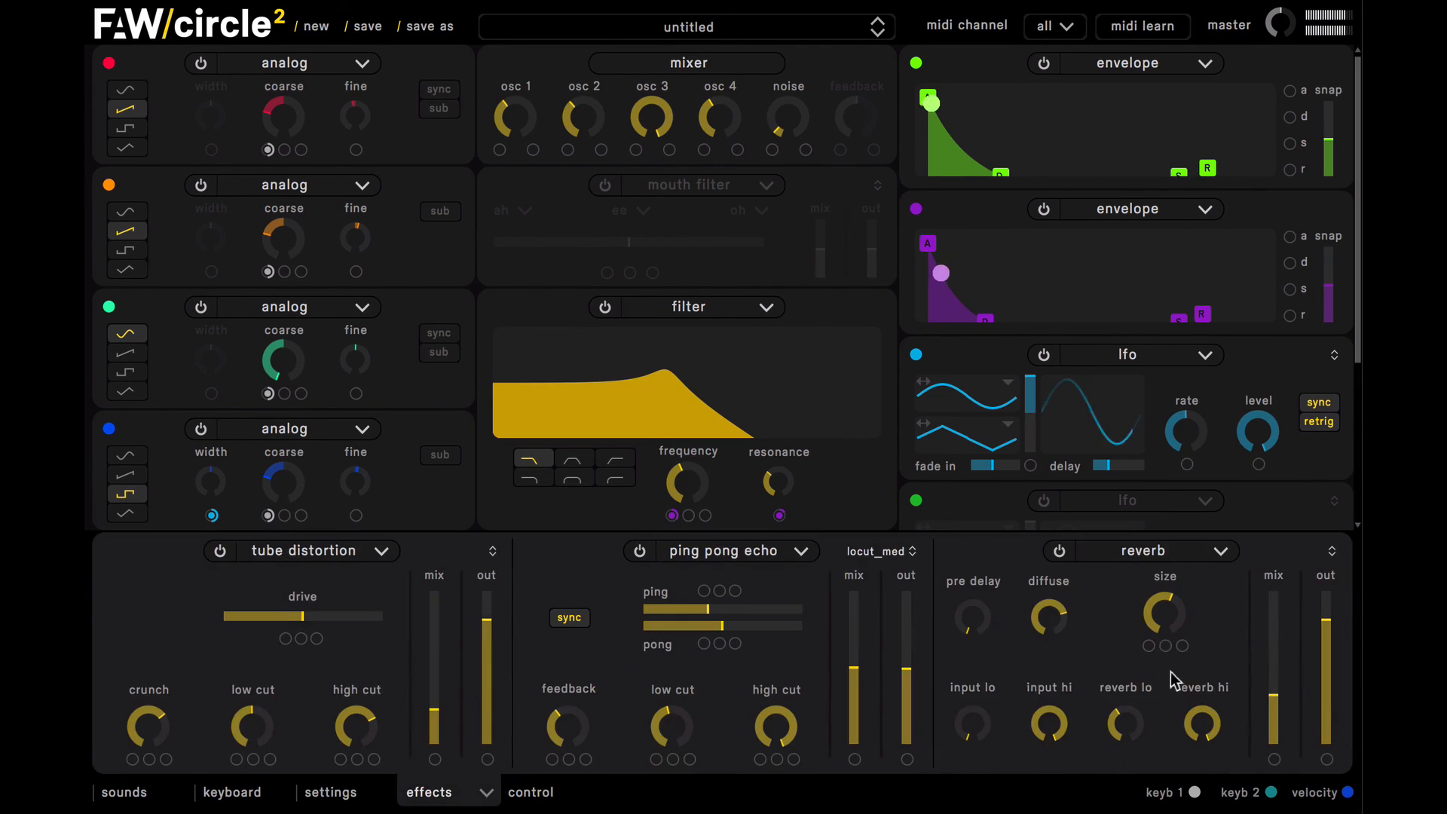
mouse_move(1274, 712)
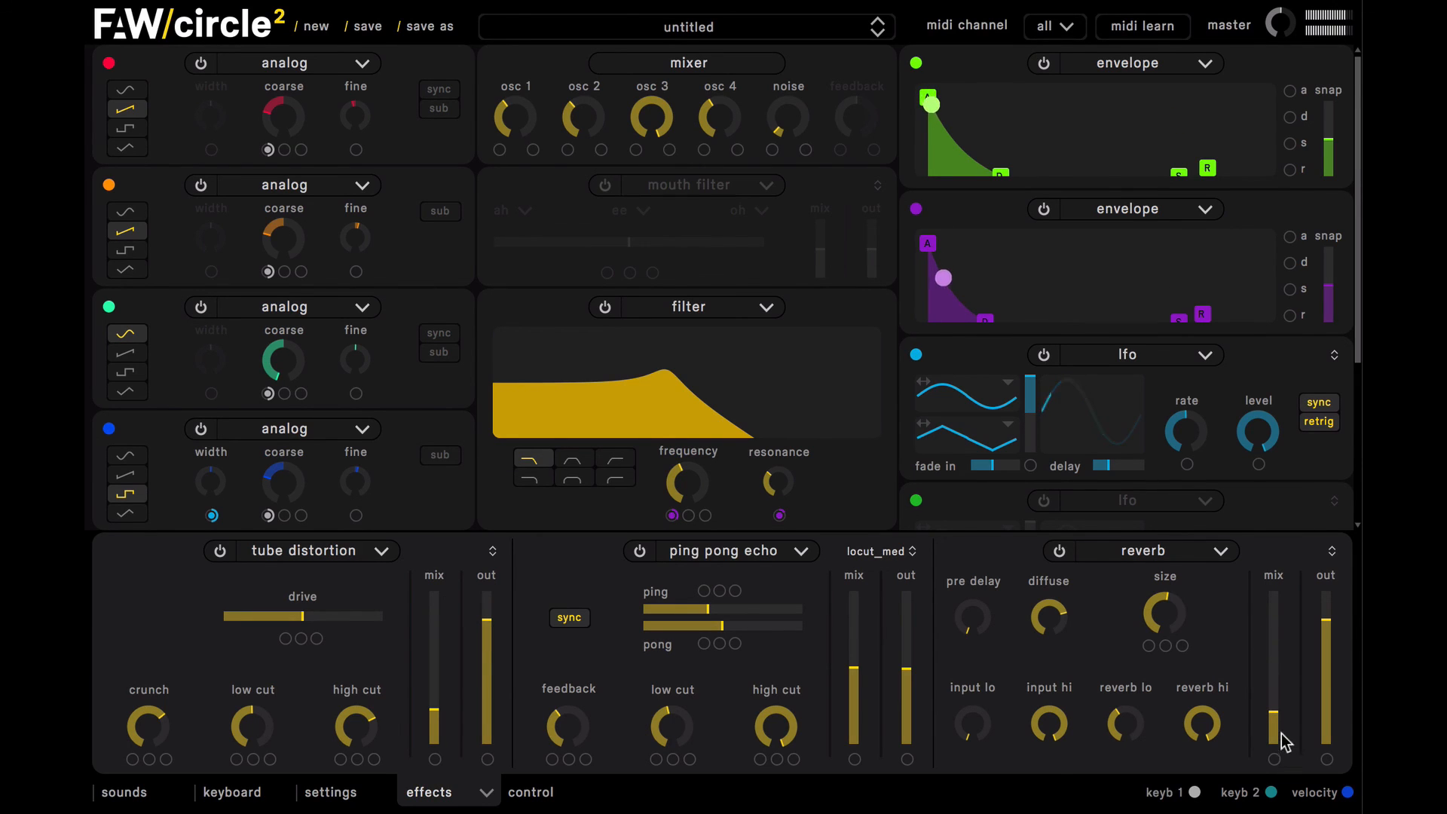
left_click(468, 782)
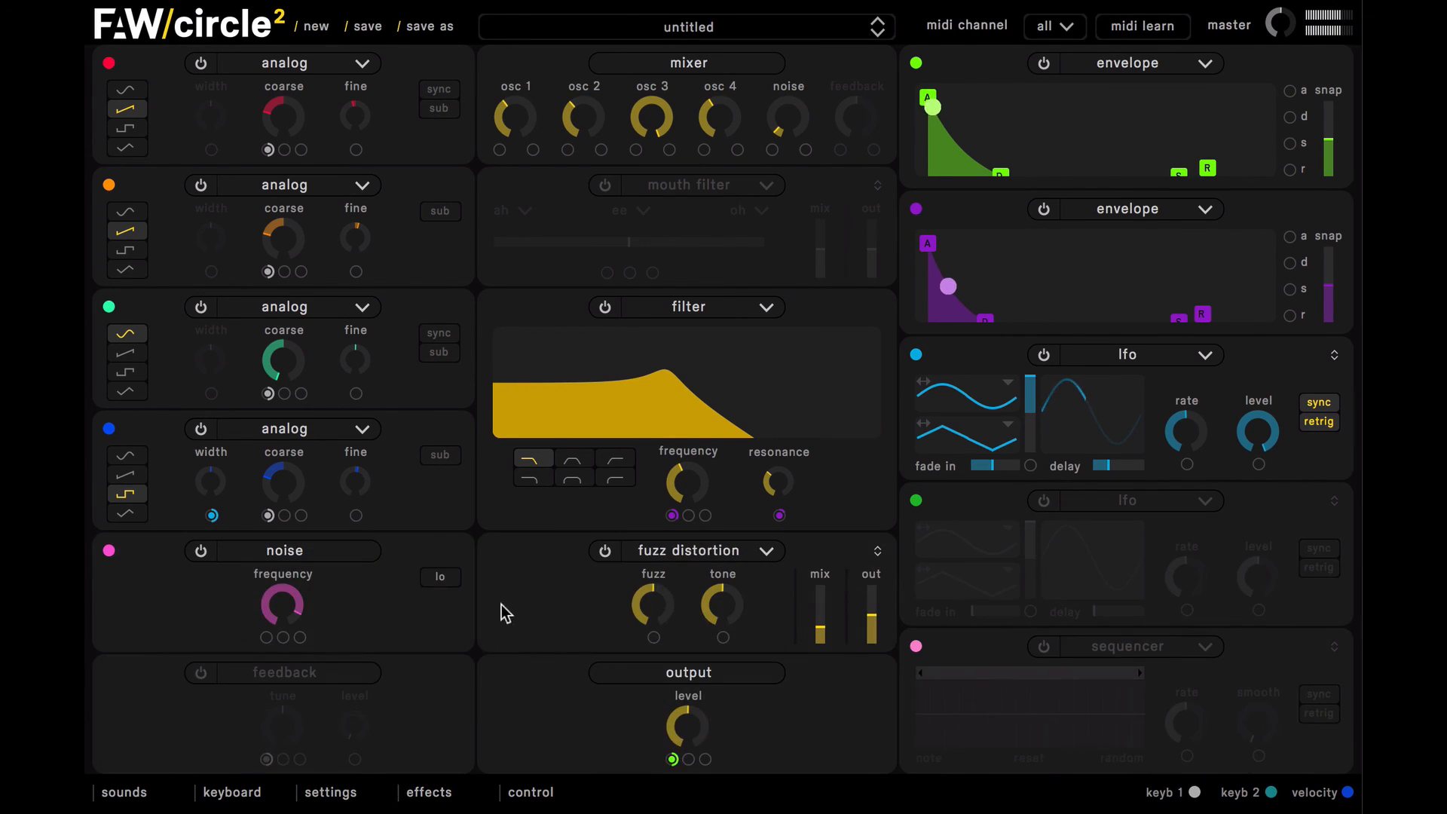